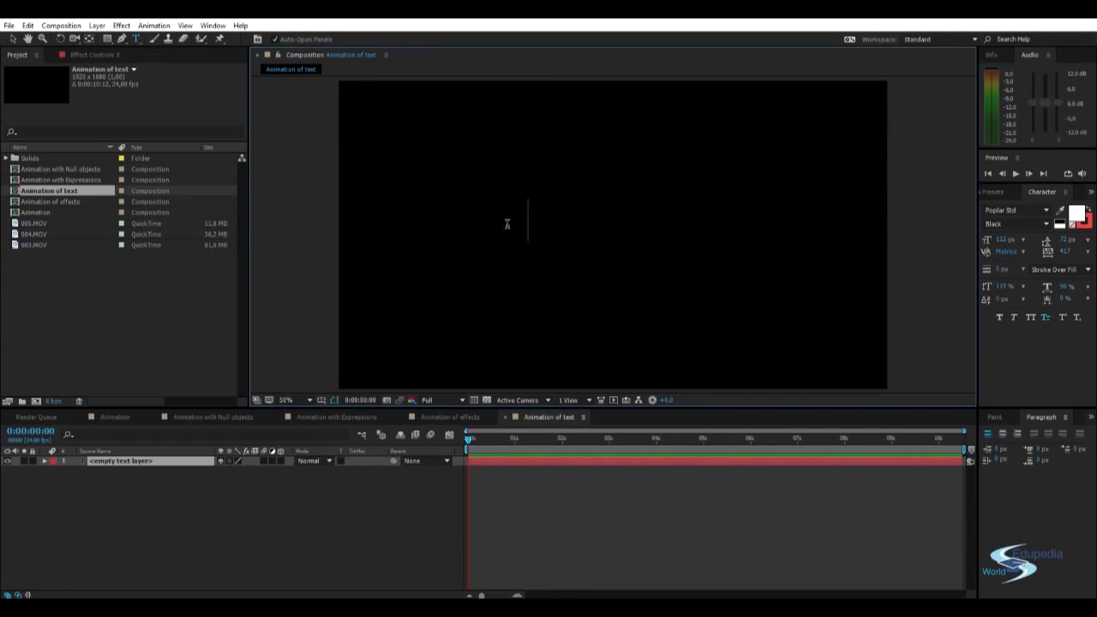
Step: Enter the text EDUPEDIA WORLD in the empty text layer and change its font to Kozuka Gothic Pr6N
text(EDUPE)
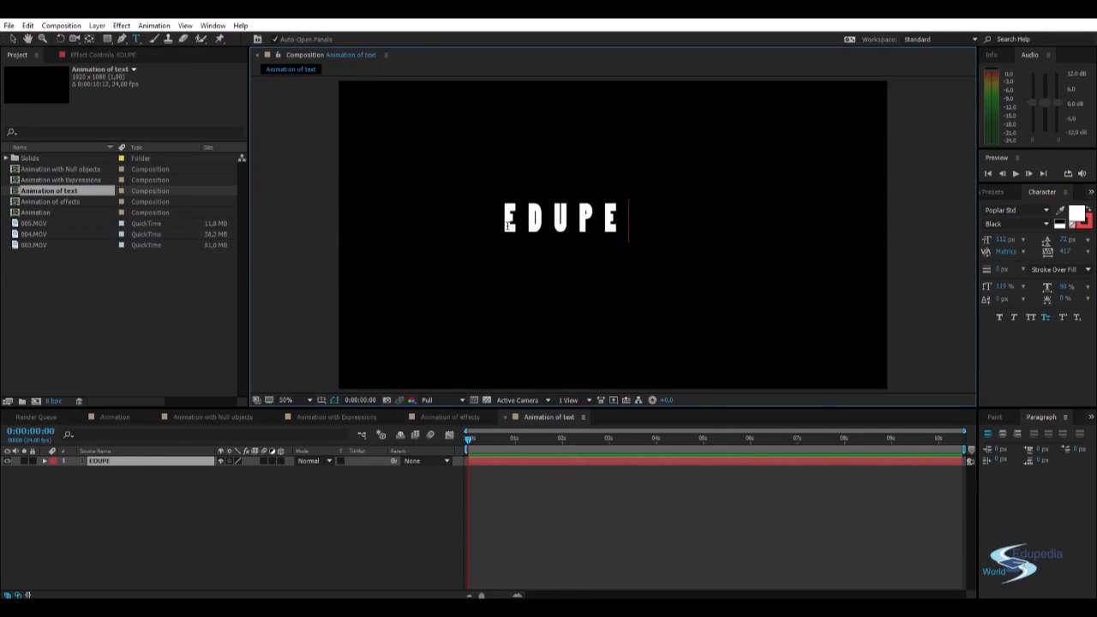
text(DIA WORLD)
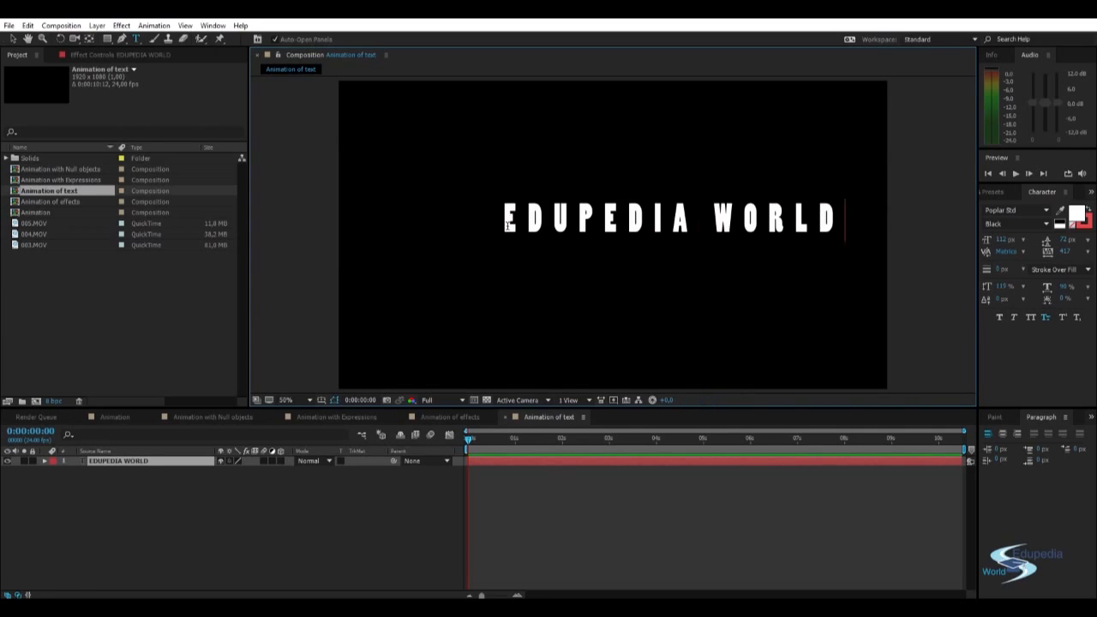
key(ctrl+a)
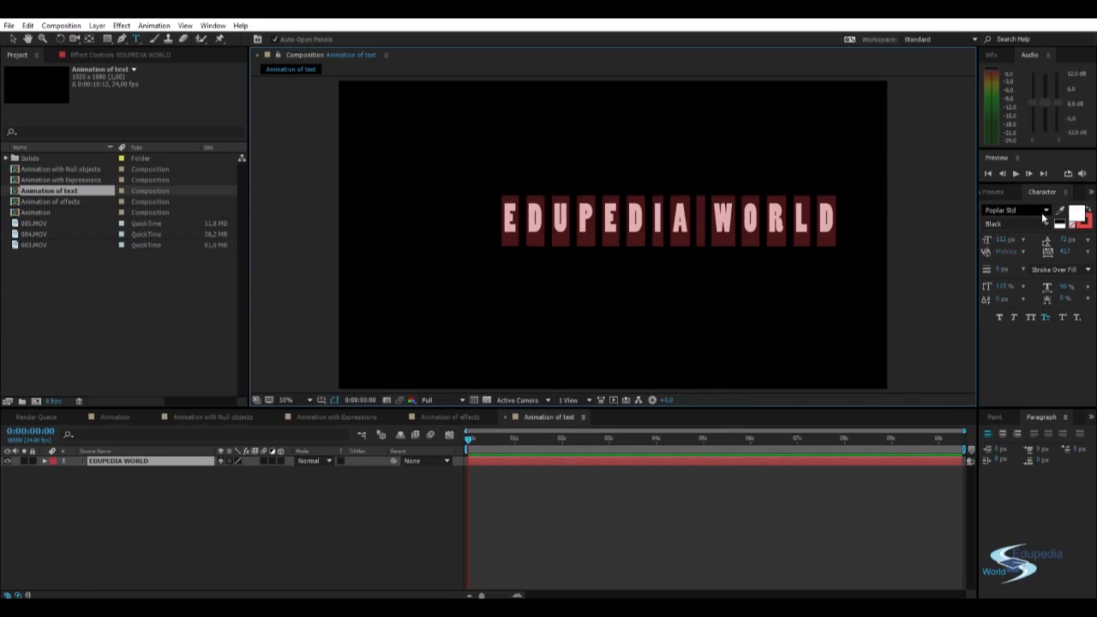
click(1046, 211)
scroll(1011, 293, down, 10)
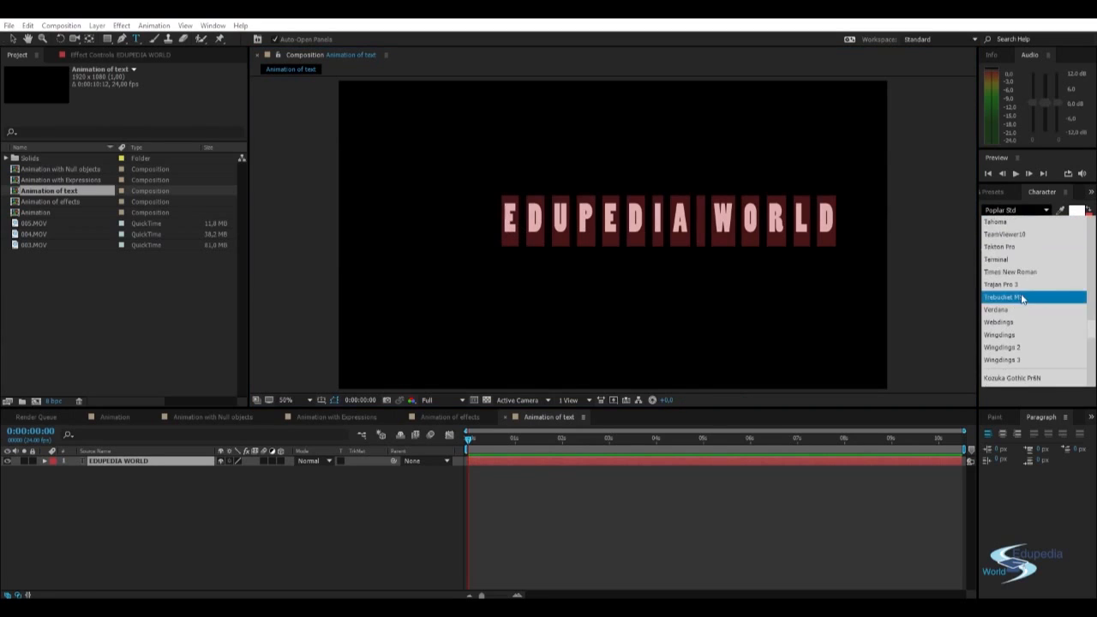
click(1010, 293)
click(1037, 208)
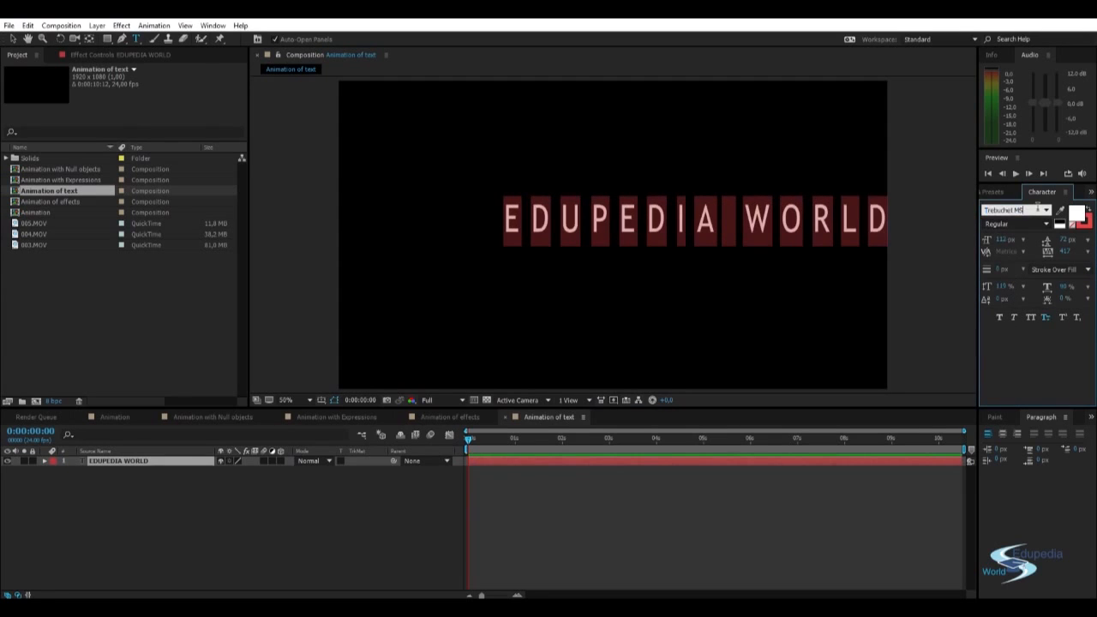
scroll(1037, 208, down, 6)
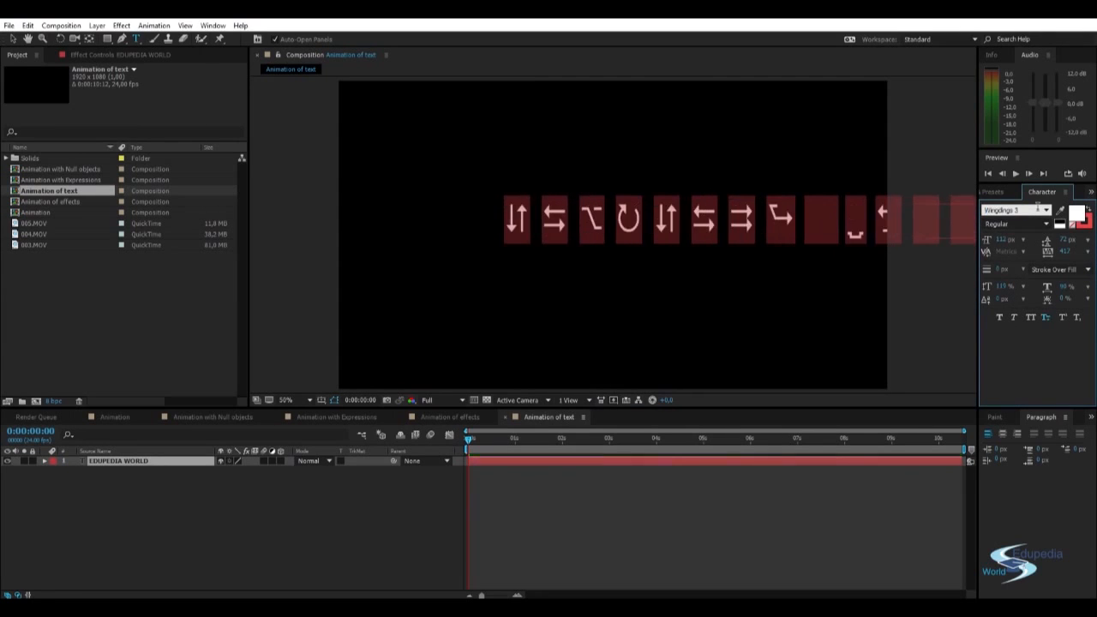
scroll(1038, 209, down, 1)
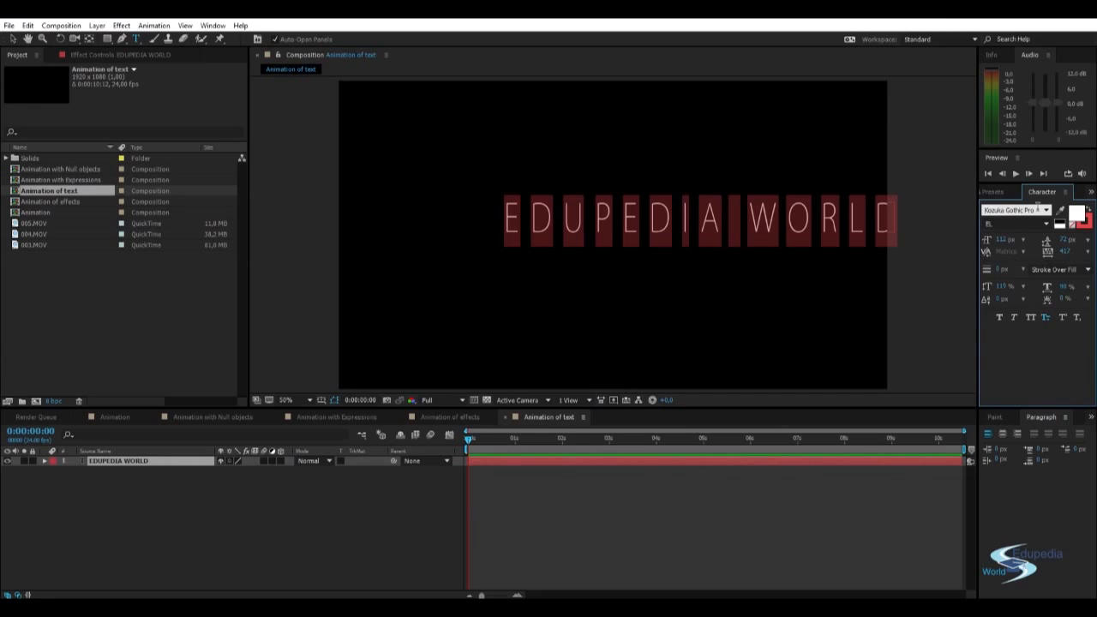
Step: Set the text's font size to 87 px, leading to 89 px and tracking to 264
drag(1005, 241, 985, 240)
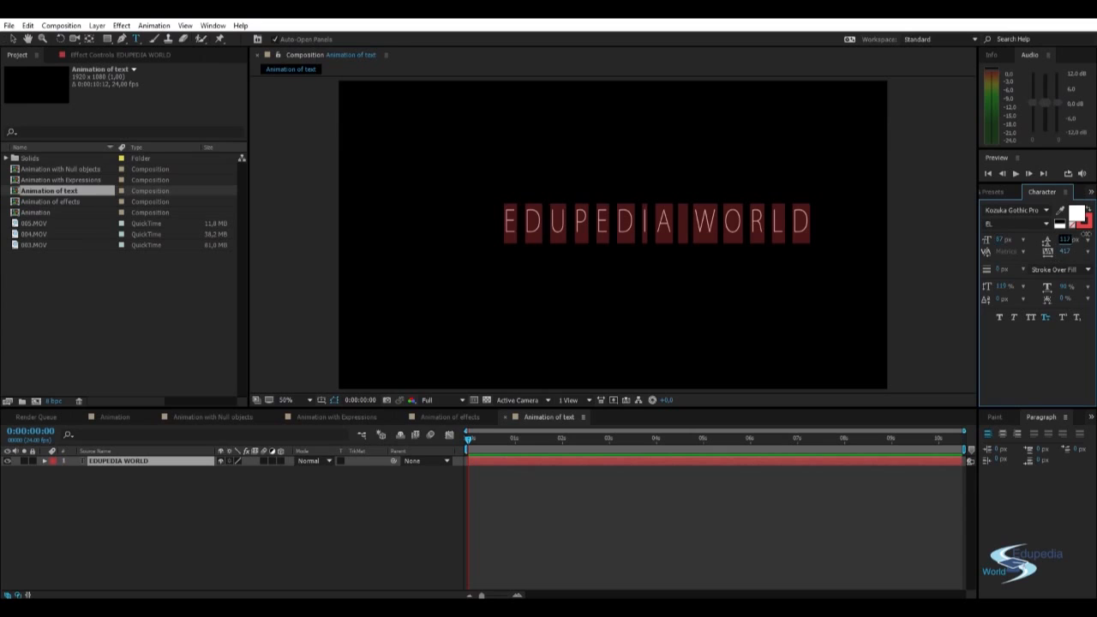
drag(1064, 250, 959, 233)
click(767, 215)
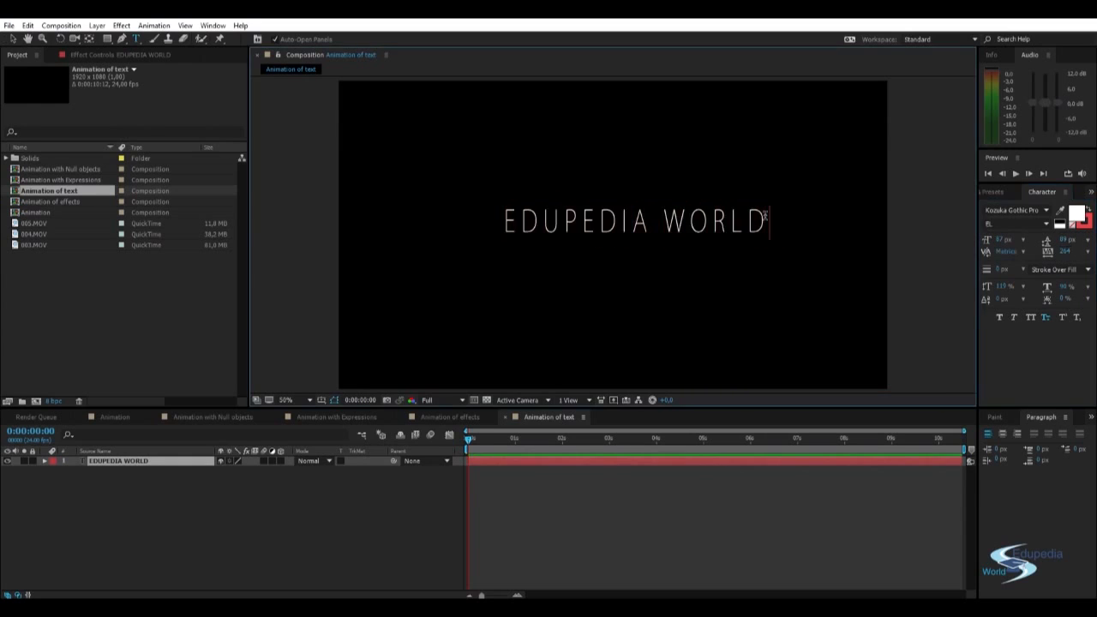
Step: Move the EDUPEDIA WORLD text to the centre of the composition frame
key(v)
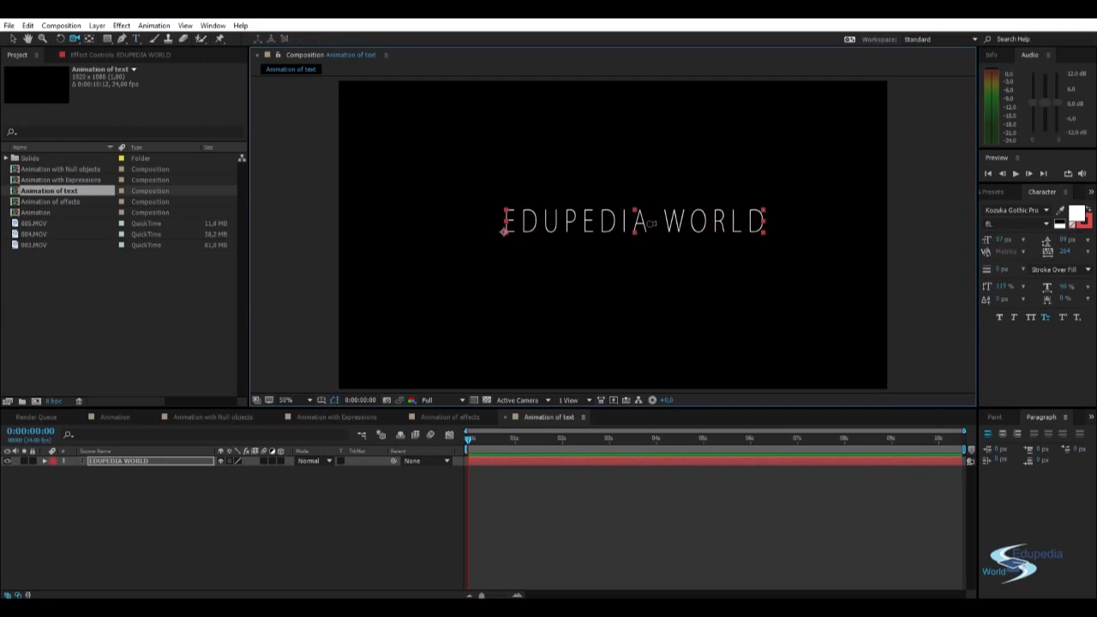
drag(625, 221, 605, 233)
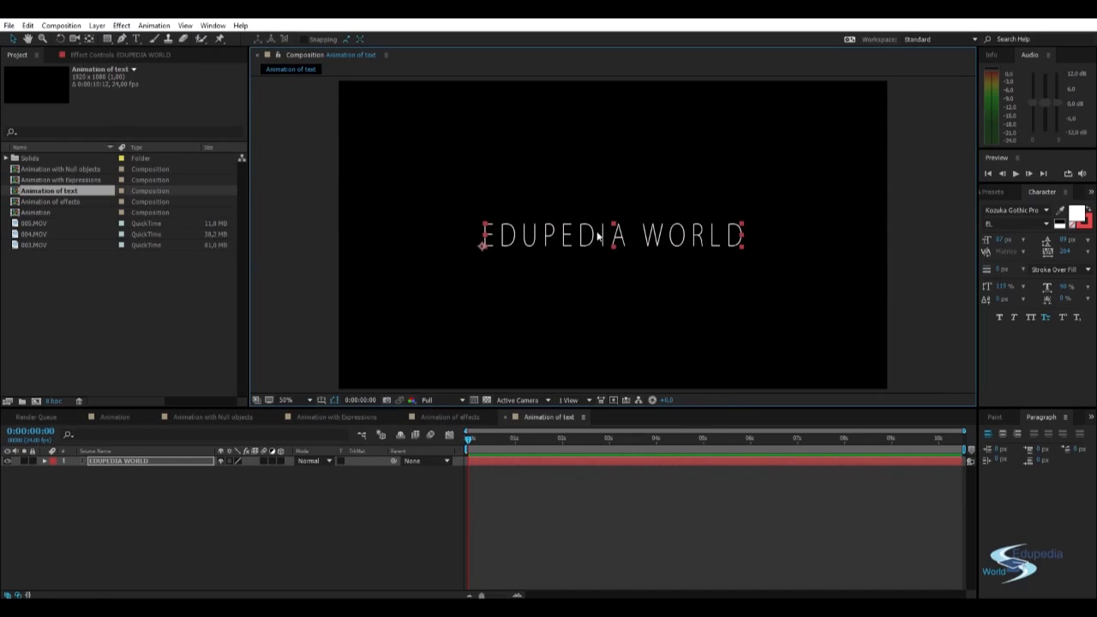
mouse_move(594, 233)
mouse_down()
mouse_move(603, 227)
mouse_move(582, 230)
mouse_move(593, 233)
mouse_up()
click(327, 212)
key(space)
drag(463, 201, 469, 193)
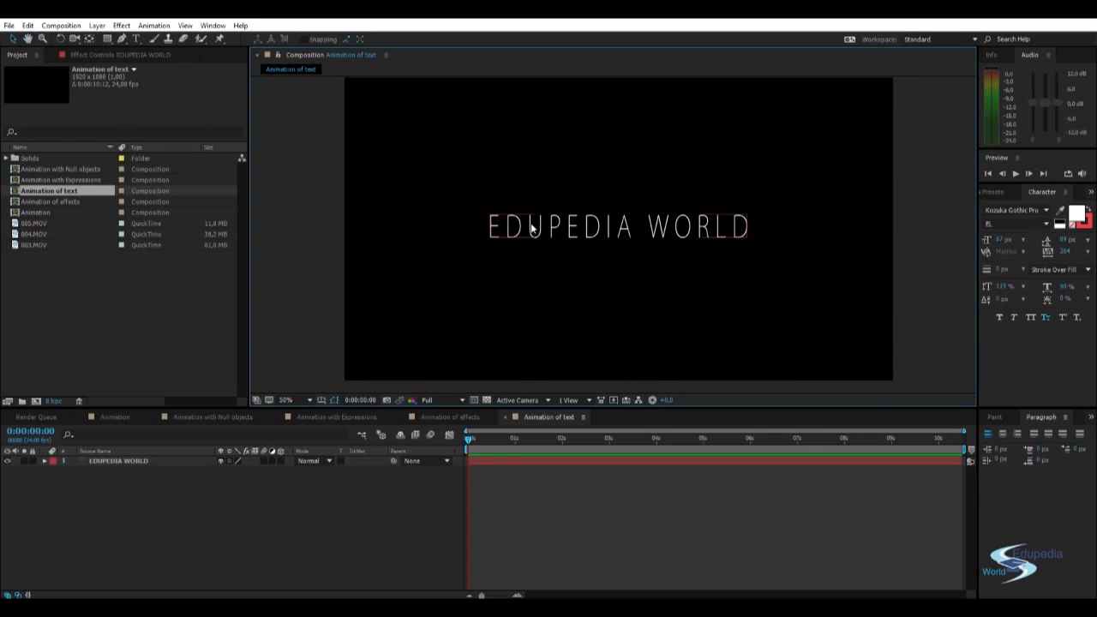
Step: Add a Scale text animator to the EDUPEDIA WORLD layer
click(533, 230)
click(920, 200)
click(504, 238)
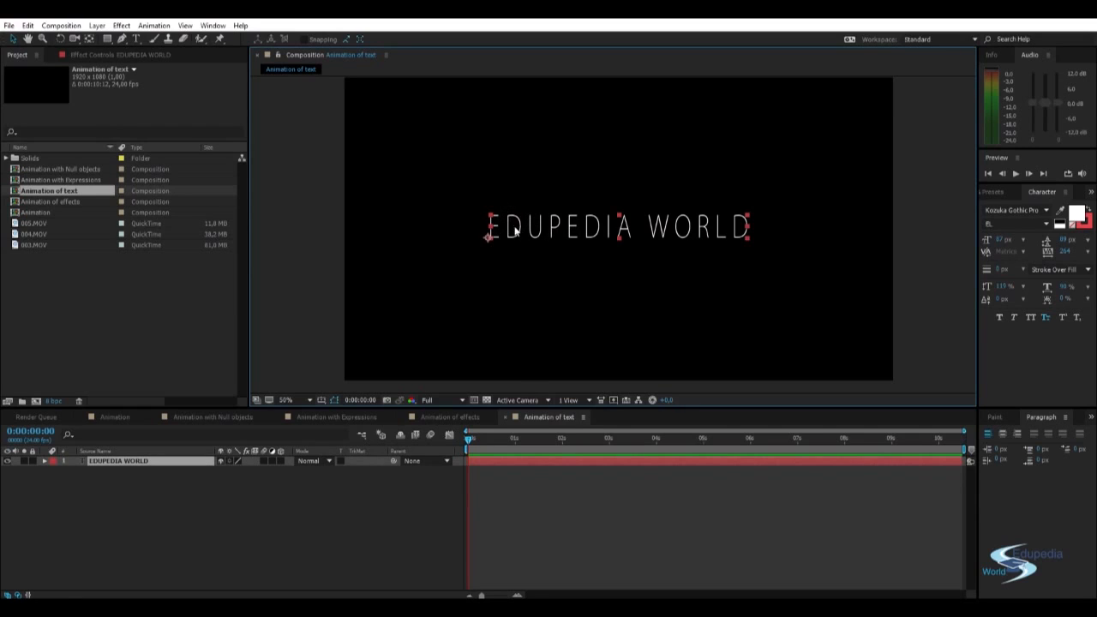
click(45, 460)
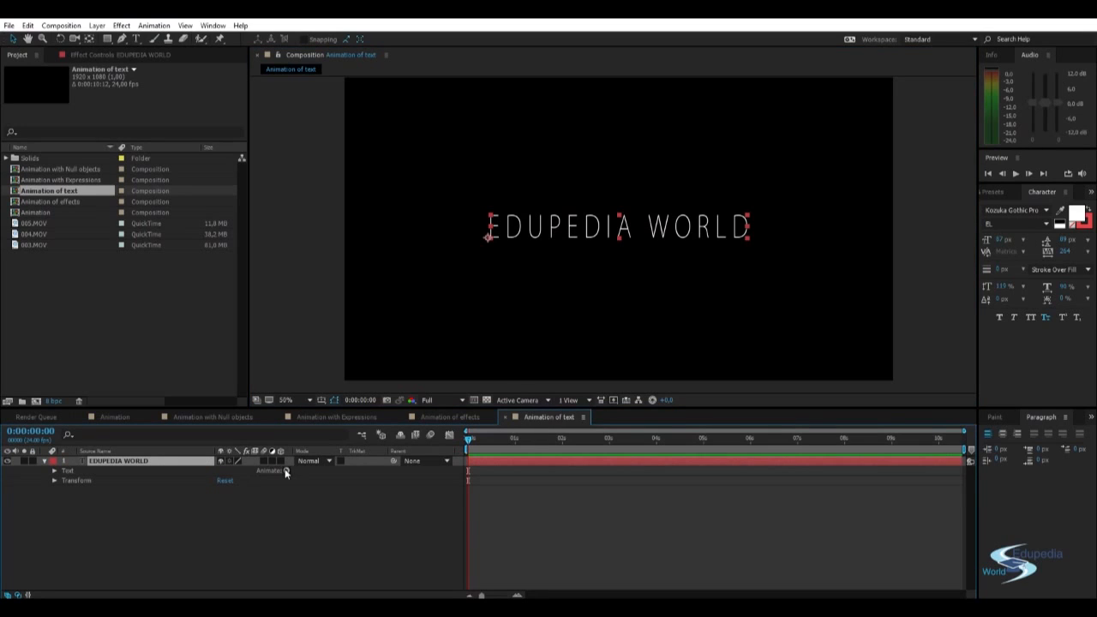
click(221, 532)
click(124, 460)
click(44, 461)
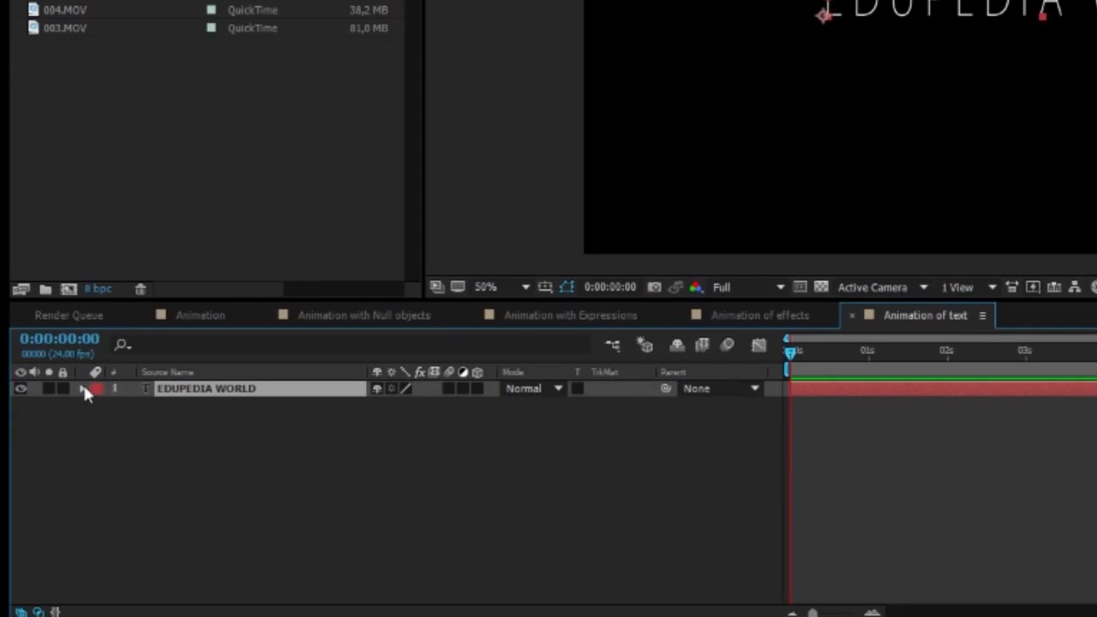
click(82, 390)
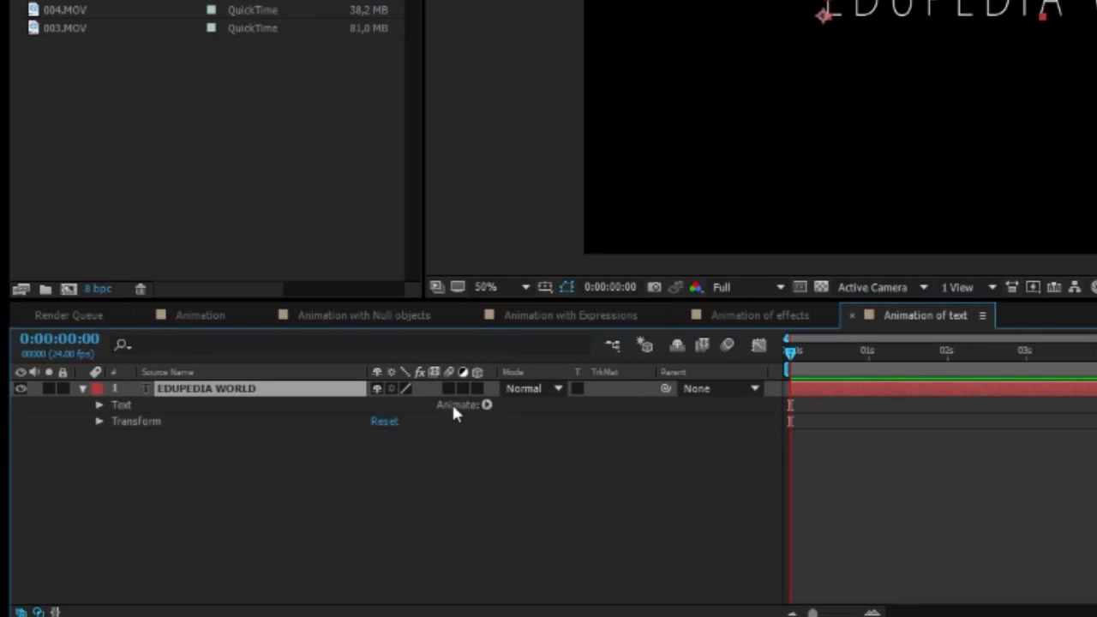
click(486, 405)
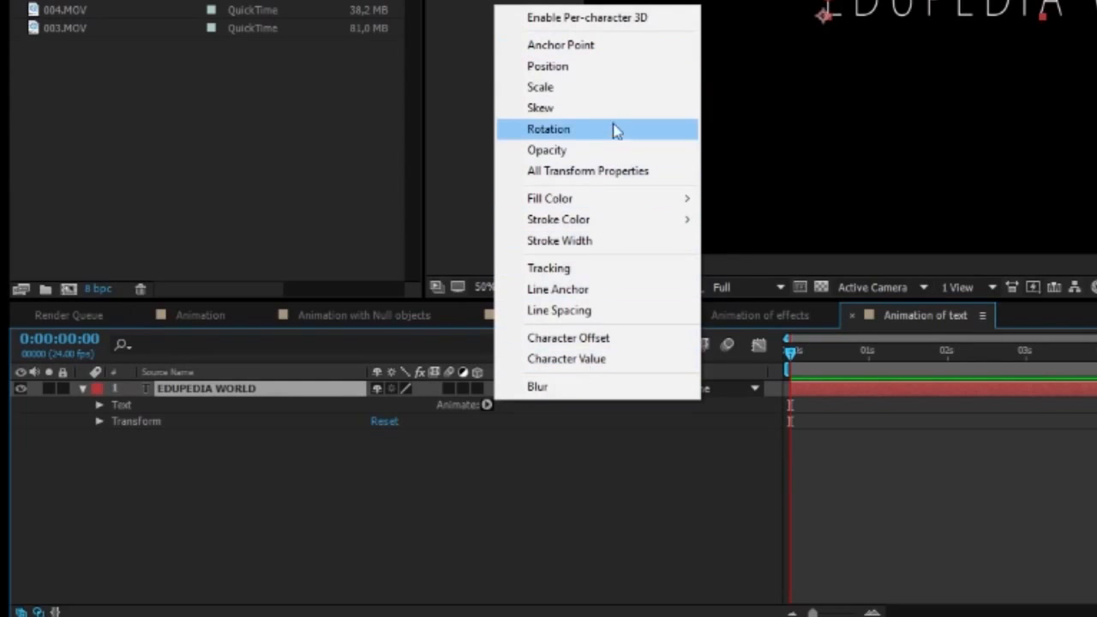
click(613, 89)
click(272, 573)
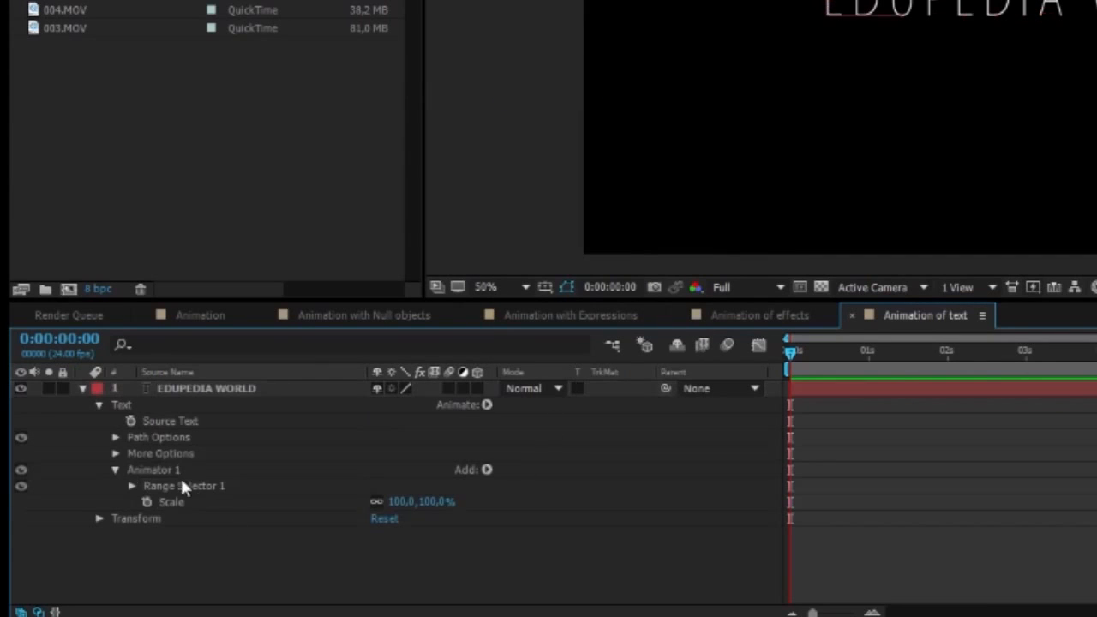
Step: Examine the text layer's Path Options, More Options and the animator's Range Selector 1 settings, including Advanced
click(117, 437)
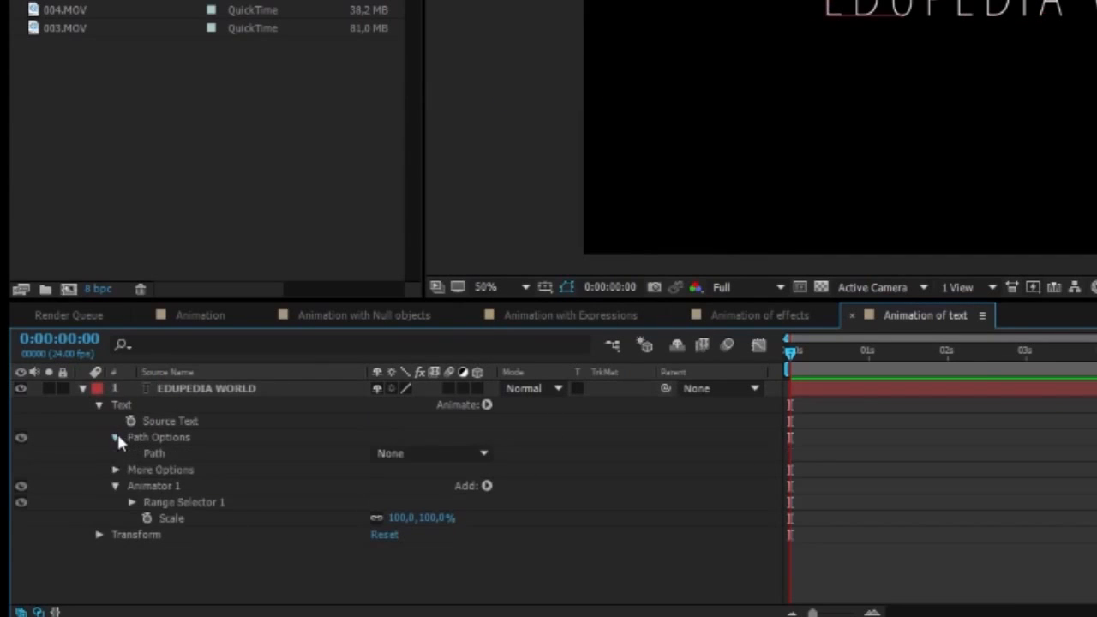
click(117, 437)
click(115, 455)
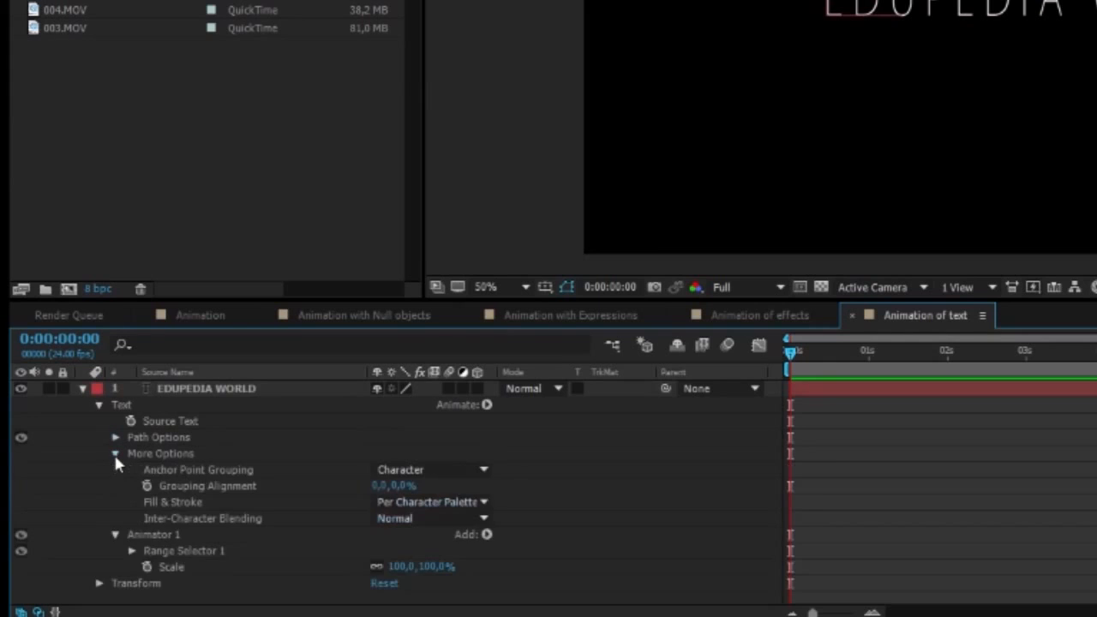
click(115, 455)
click(113, 468)
click(113, 468)
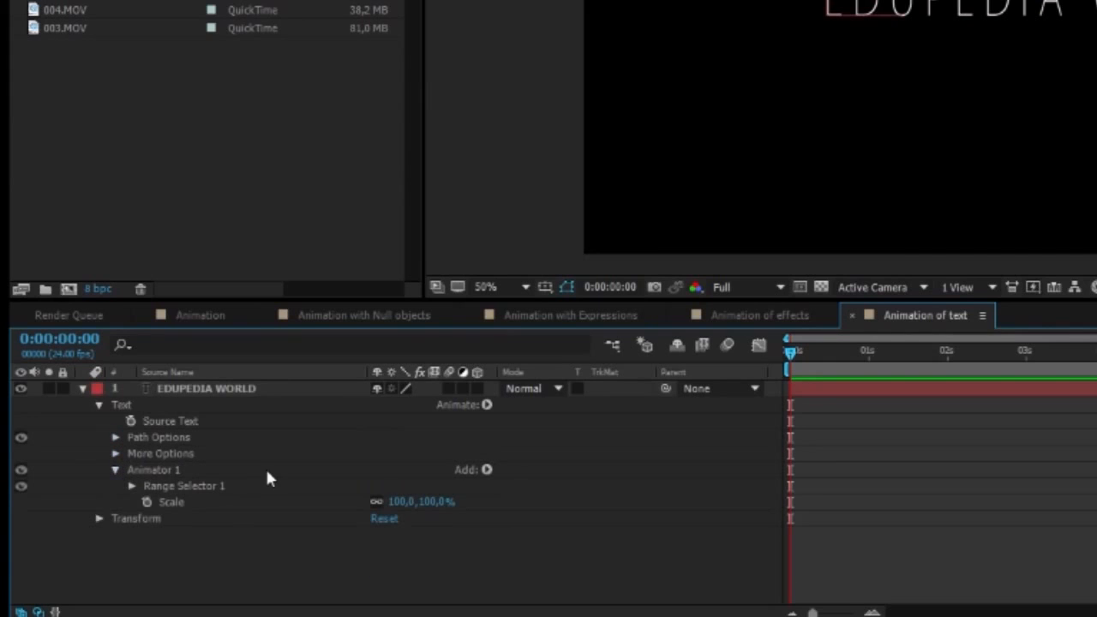
click(130, 483)
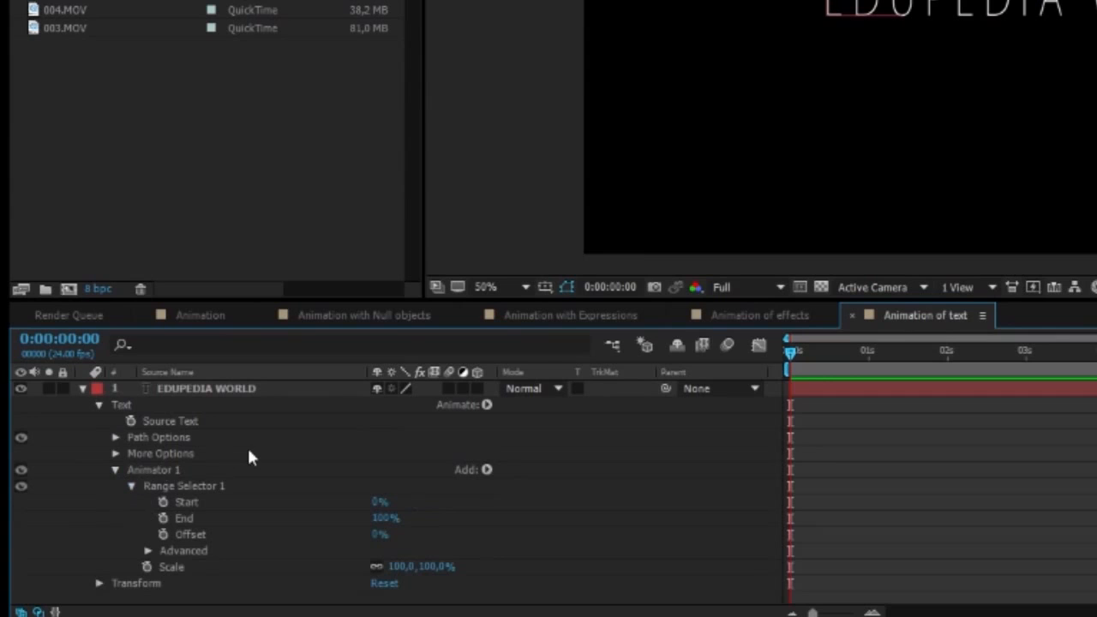
click(147, 551)
scroll(309, 440, down, 4)
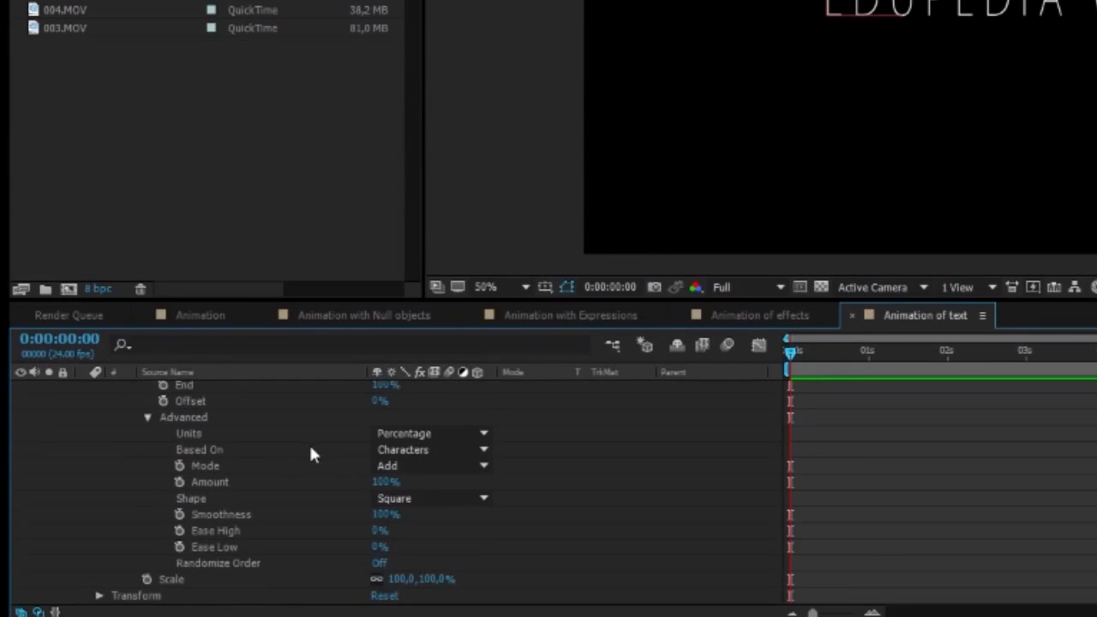
scroll(310, 454, up, 2)
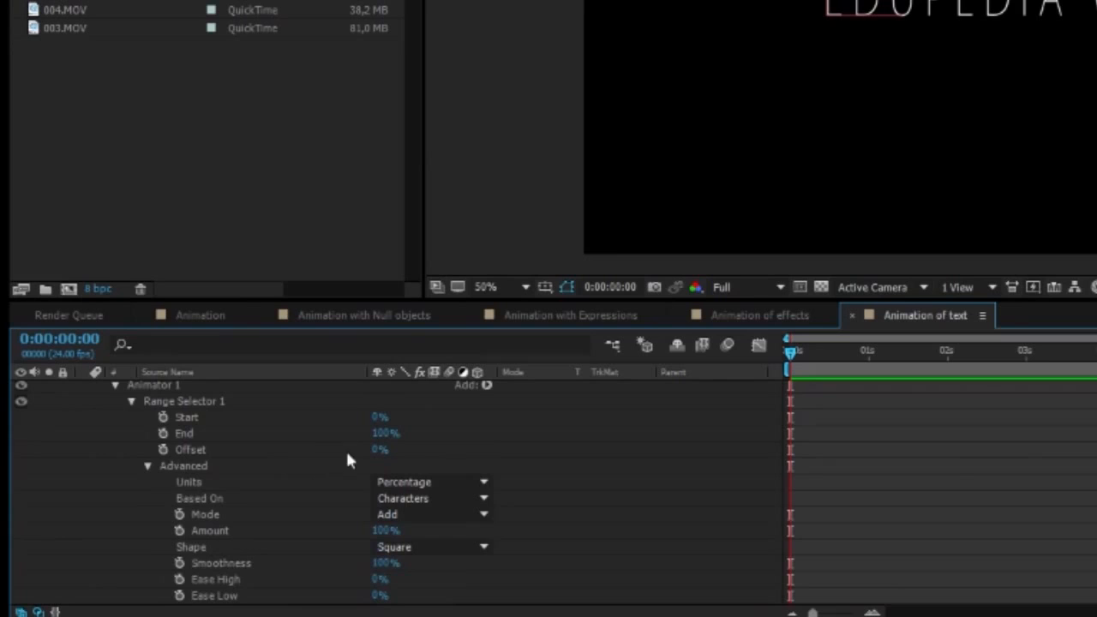
scroll(343, 463, down, 2)
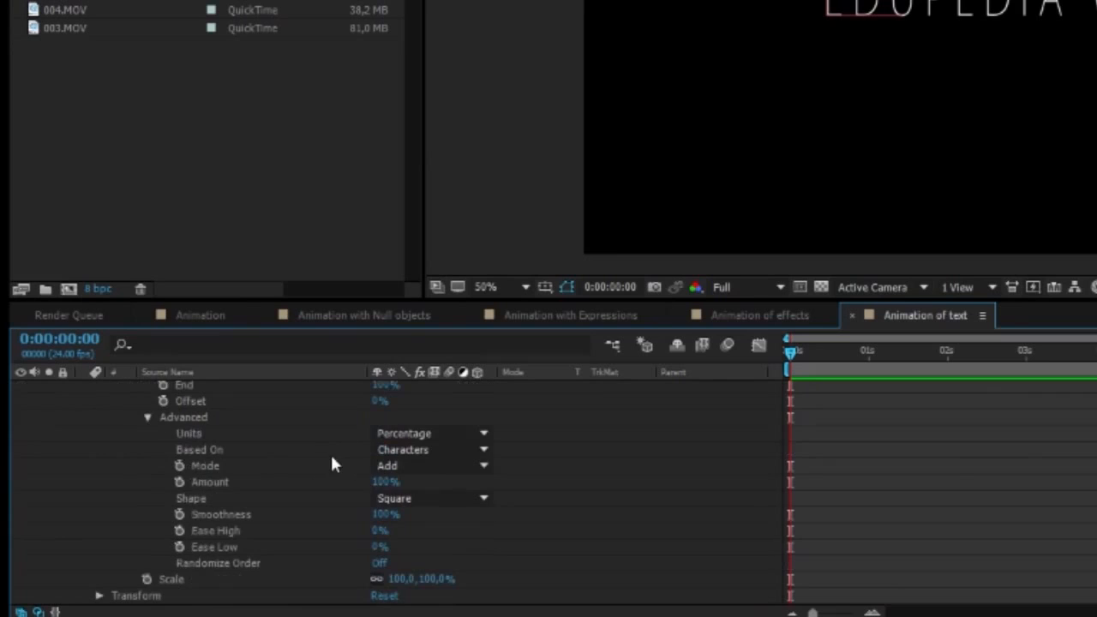
Step: Set the text animator's Scale to 0%
click(401, 579)
text(0)
key(Return)
Step: Try out different Offset values on the range selector and return Offset to 0%
scroll(541, 546, up, 3)
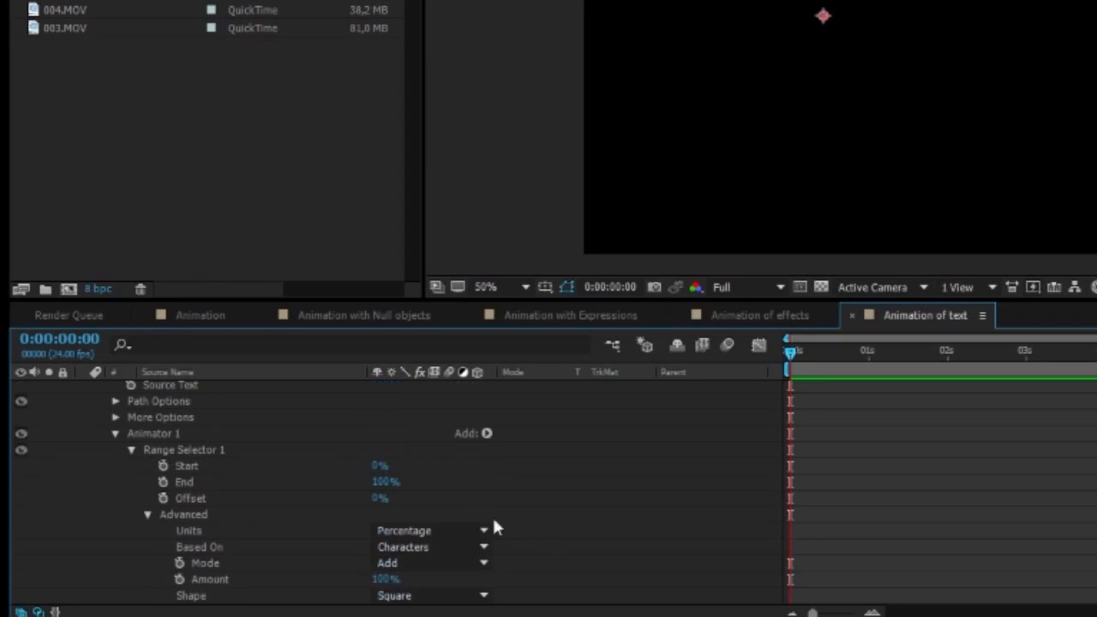
drag(377, 499, 471, 478)
click(380, 498)
text(00)
key(Return)
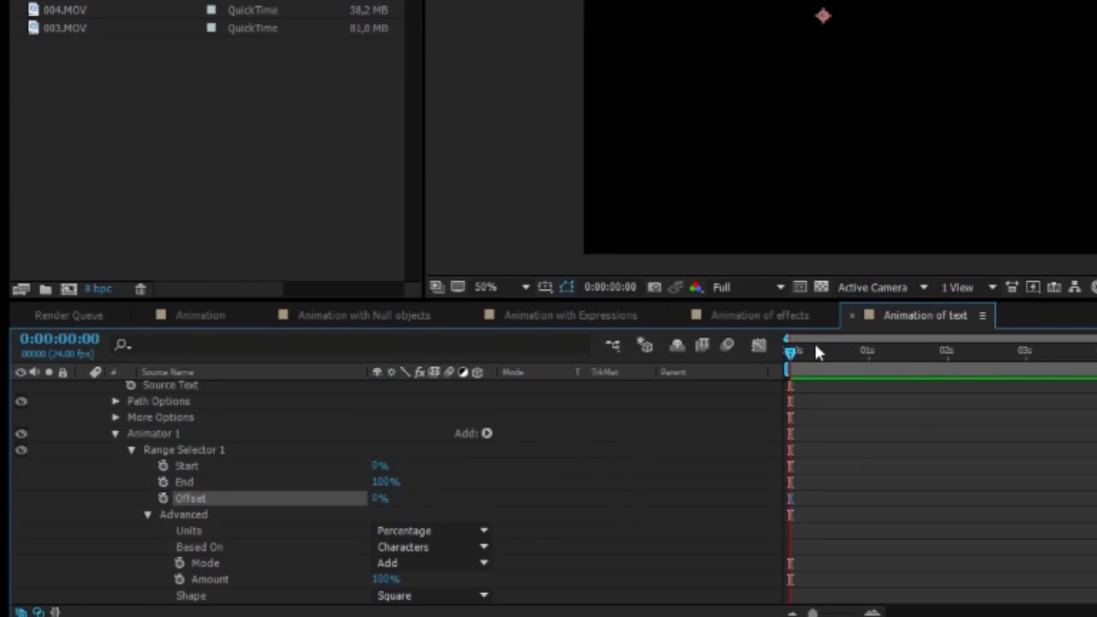
Step: Keyframe the range selector's Offset at 0% at the start and 100% at 1 second, and preview it
click(162, 498)
drag(790, 351, 869, 350)
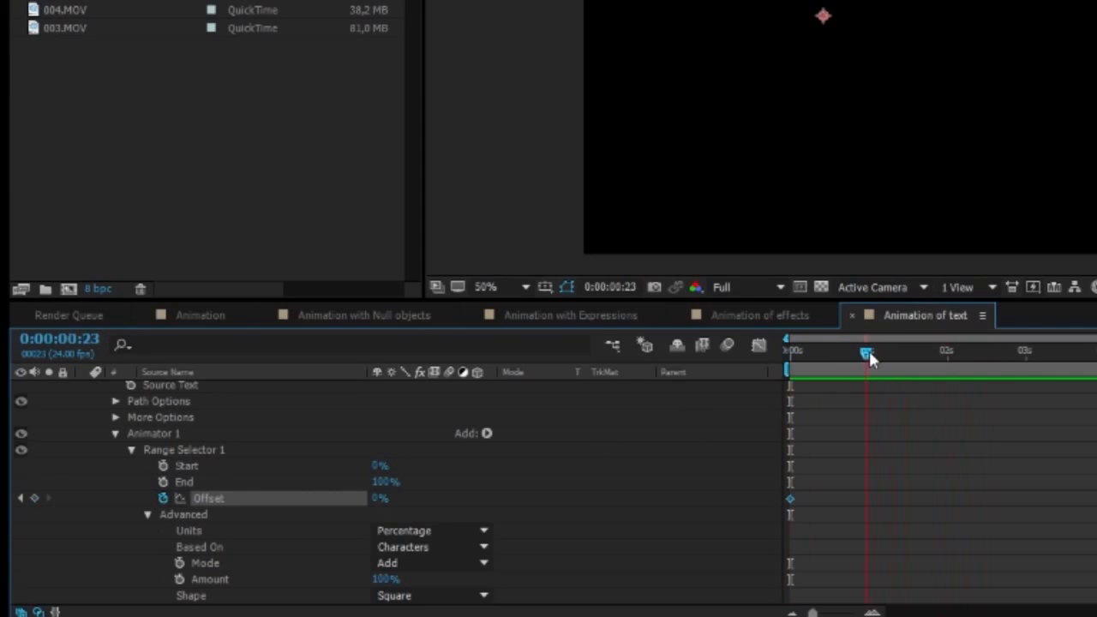
click(375, 500)
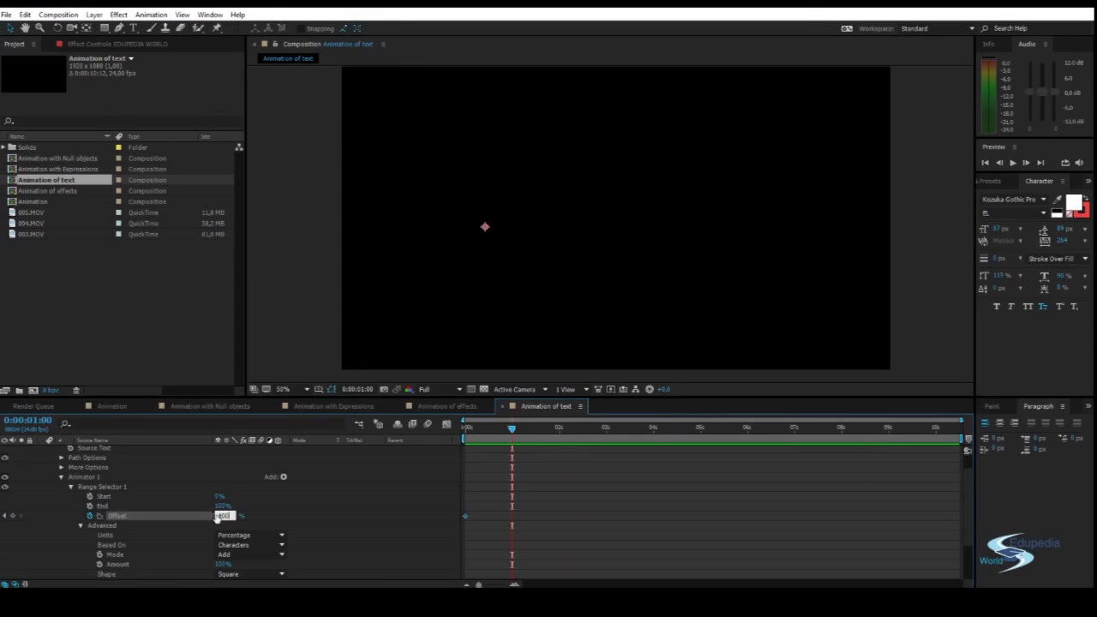
text(100)
key(Return)
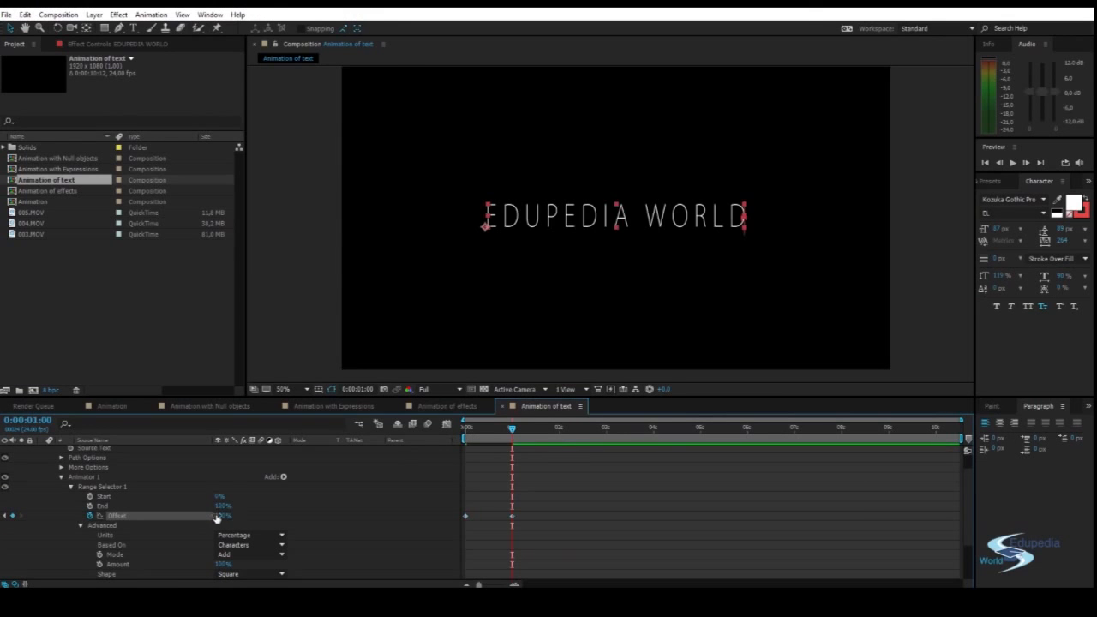
key(space)
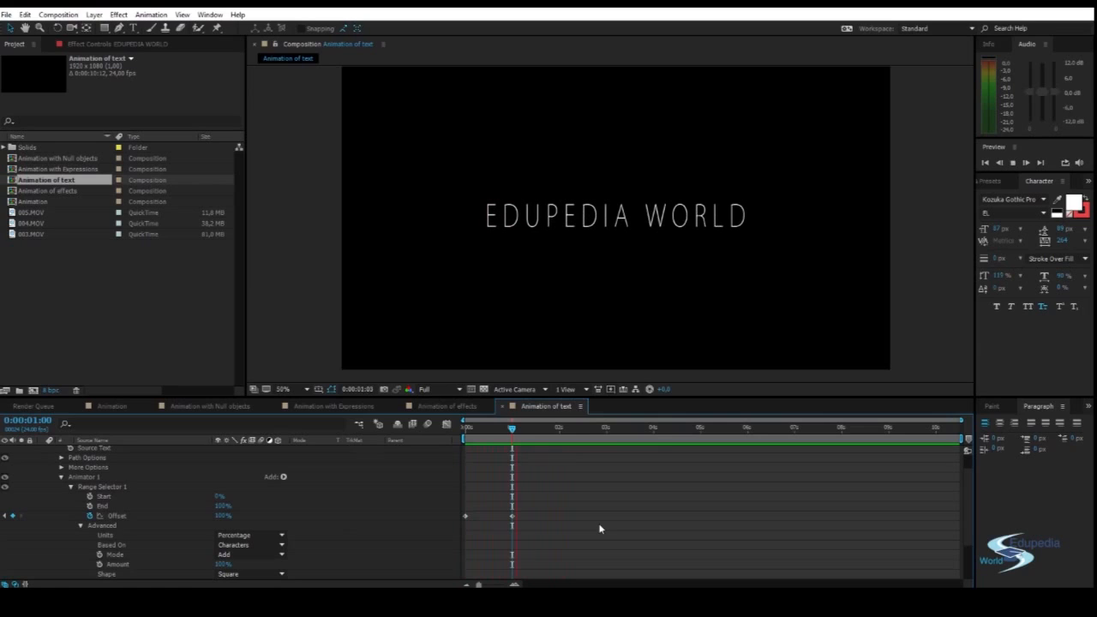
Step: Move the last Offset keyframe to about 2 seconds and preview the animation
click(519, 431)
drag(512, 516, 560, 517)
key(space)
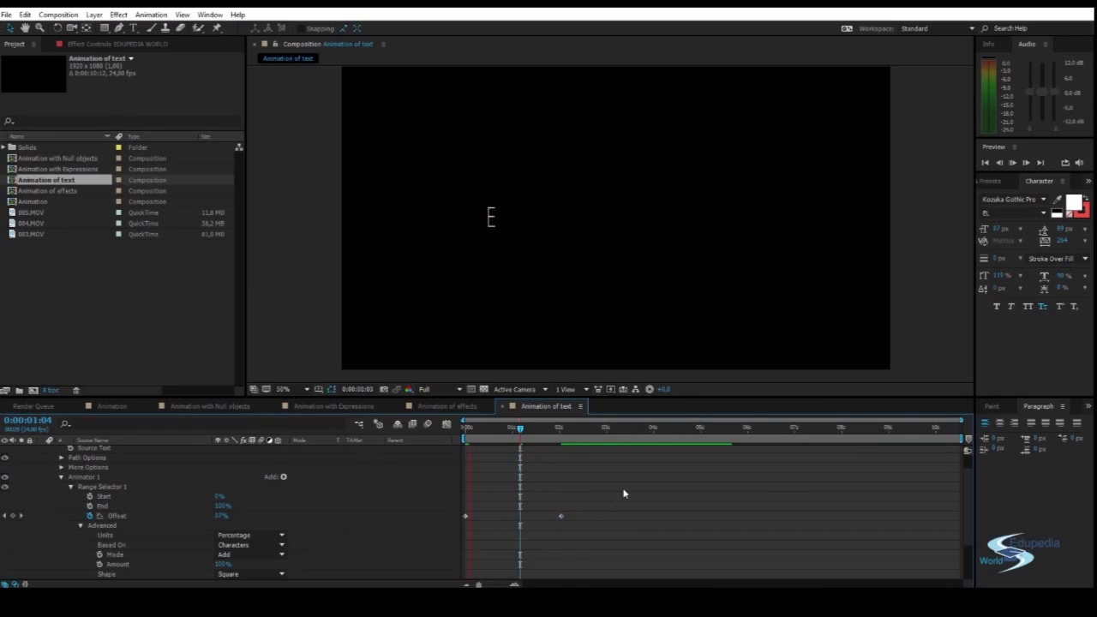
Step: Move the last Offset keyframe to about 4.5 seconds and preview the slower letter-by-letter reveal
click(561, 428)
drag(564, 519, 702, 505)
key(space)
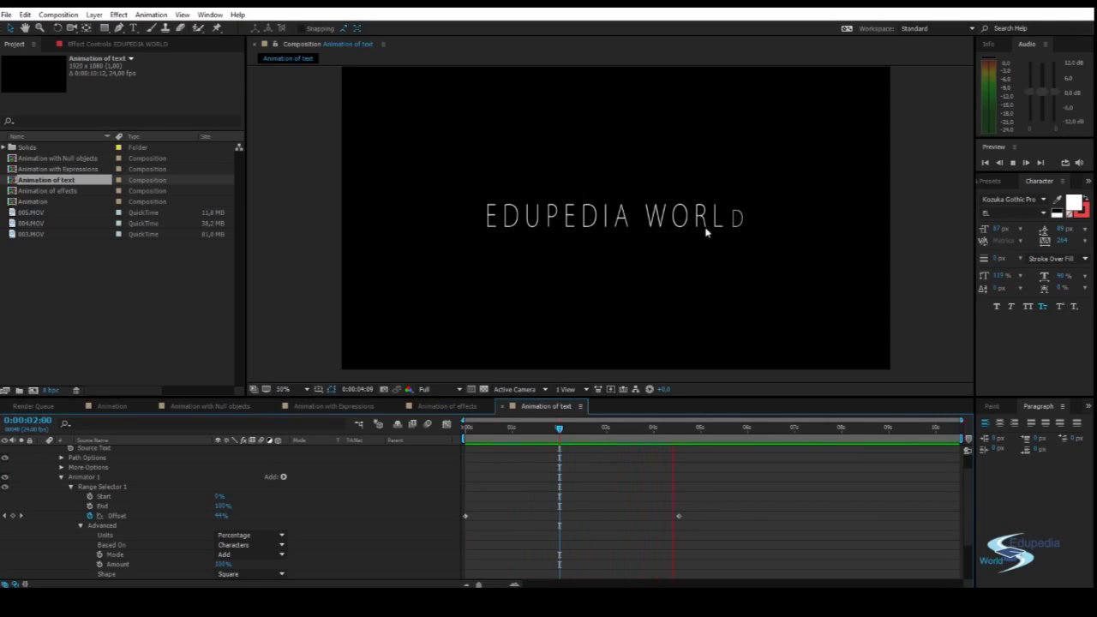
click(664, 429)
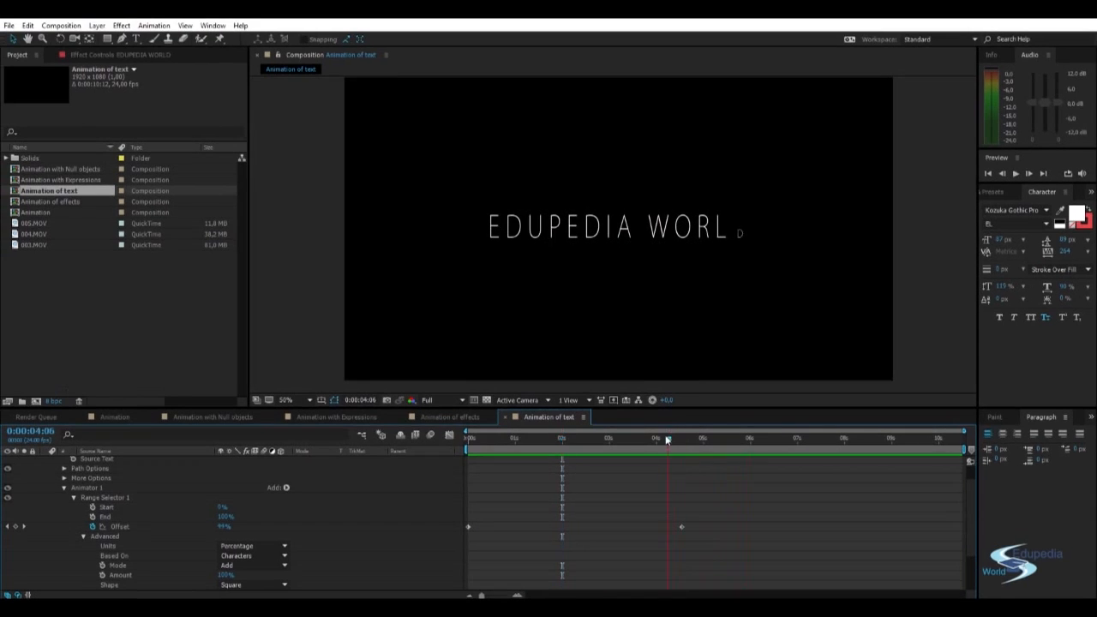
drag(666, 440, 719, 454)
key(space)
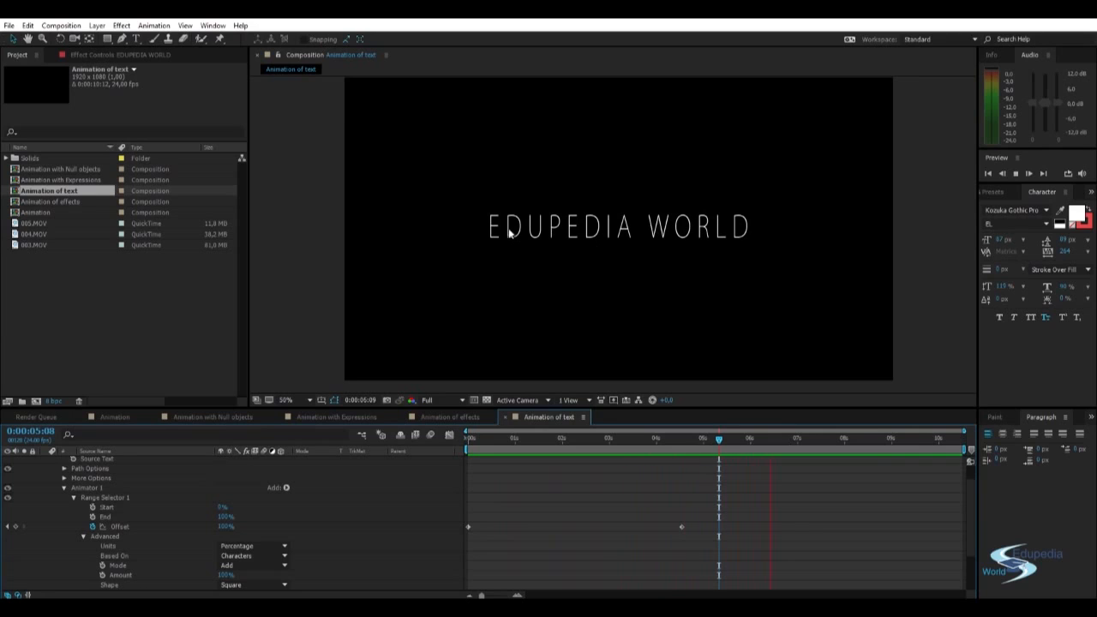
Step: Raise the range selector's Ease High to about 50%
mouse_move(543, 441)
mouse_down()
mouse_move(533, 438)
mouse_move(552, 437)
mouse_up()
scroll(411, 497, down, 1)
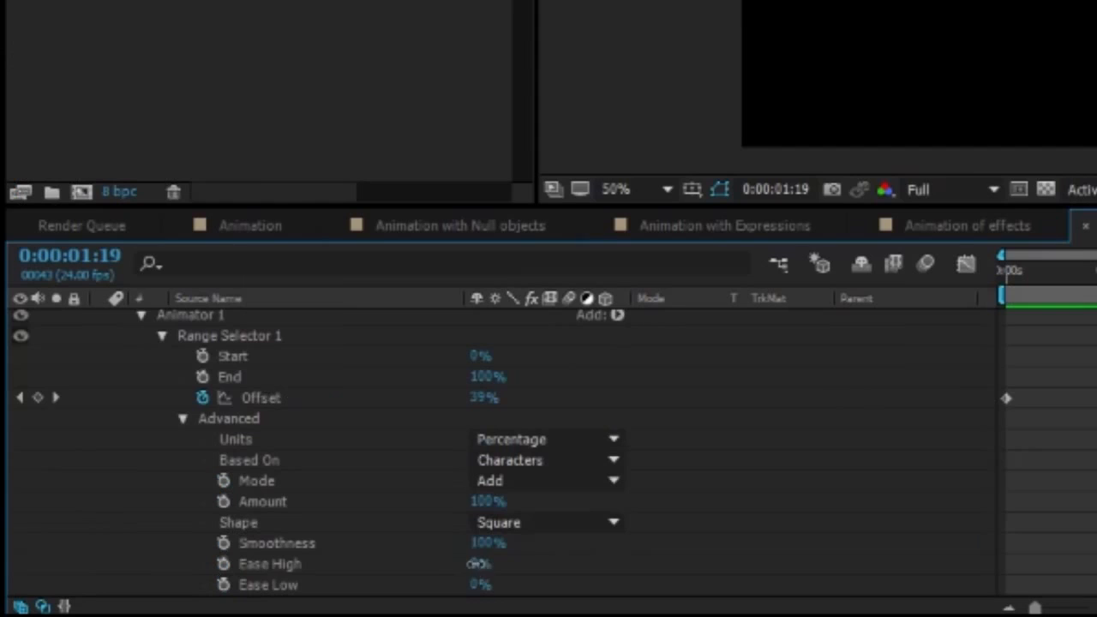
drag(221, 575, 255, 575)
drag(555, 565, 528, 564)
scroll(708, 525, down, 1)
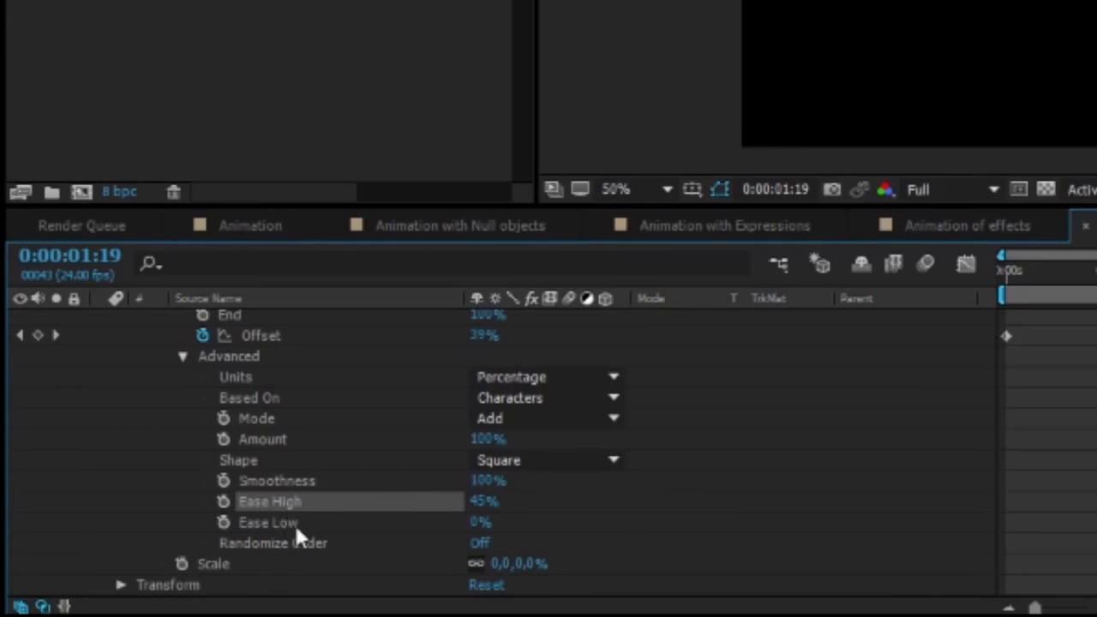
drag(480, 507, 506, 512)
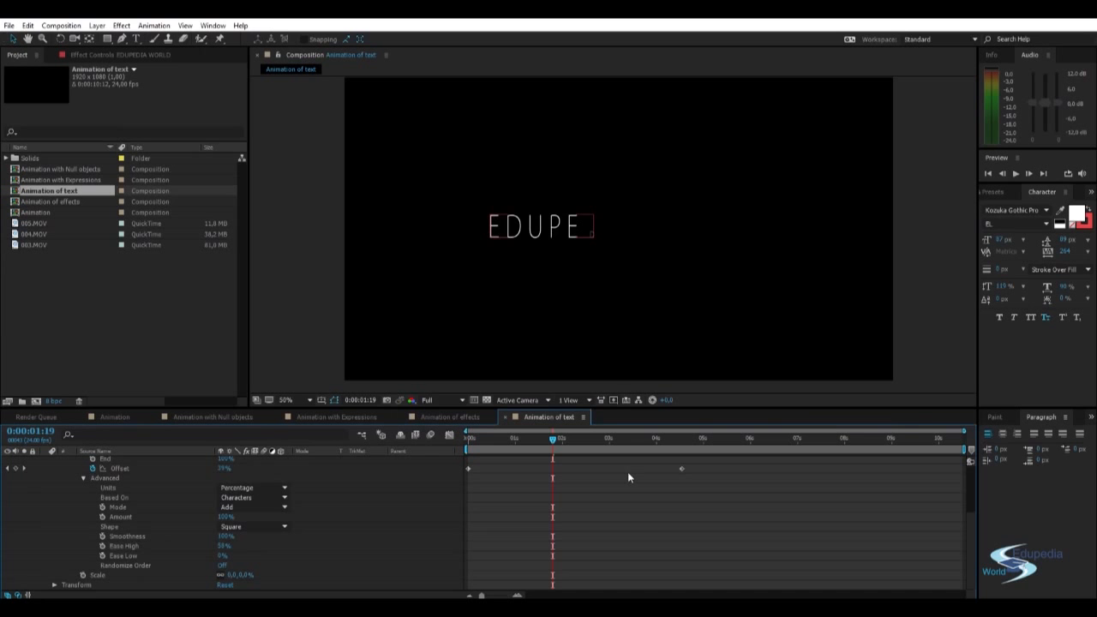
Step: Preview and scrub the title animation between about 1 and 3 seconds to examine the effect of Ease High on the letters
key(space)
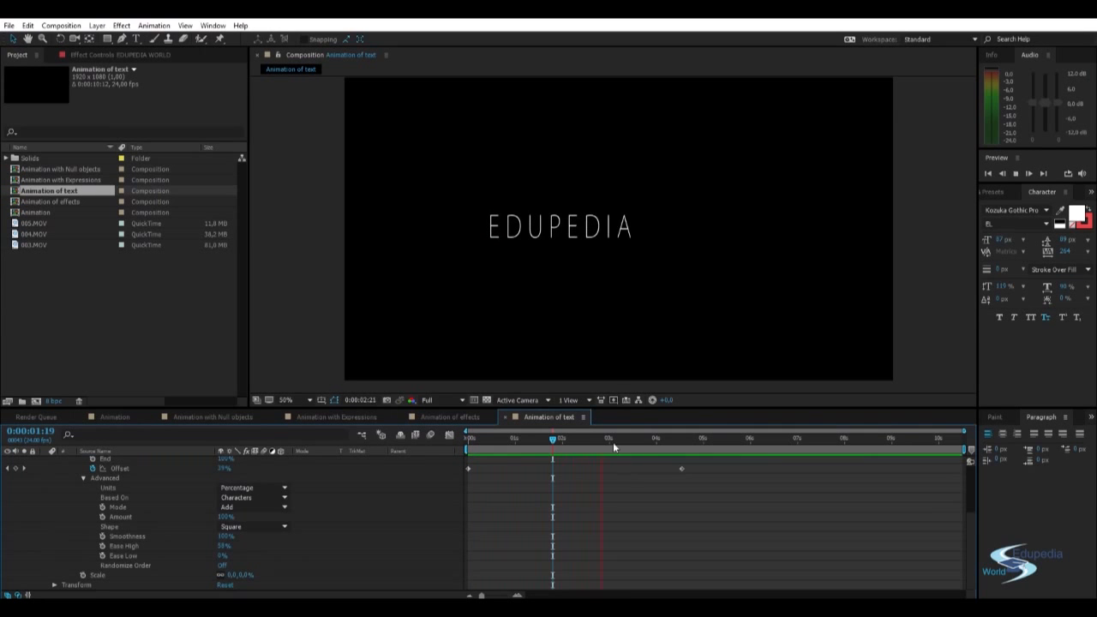
click(570, 438)
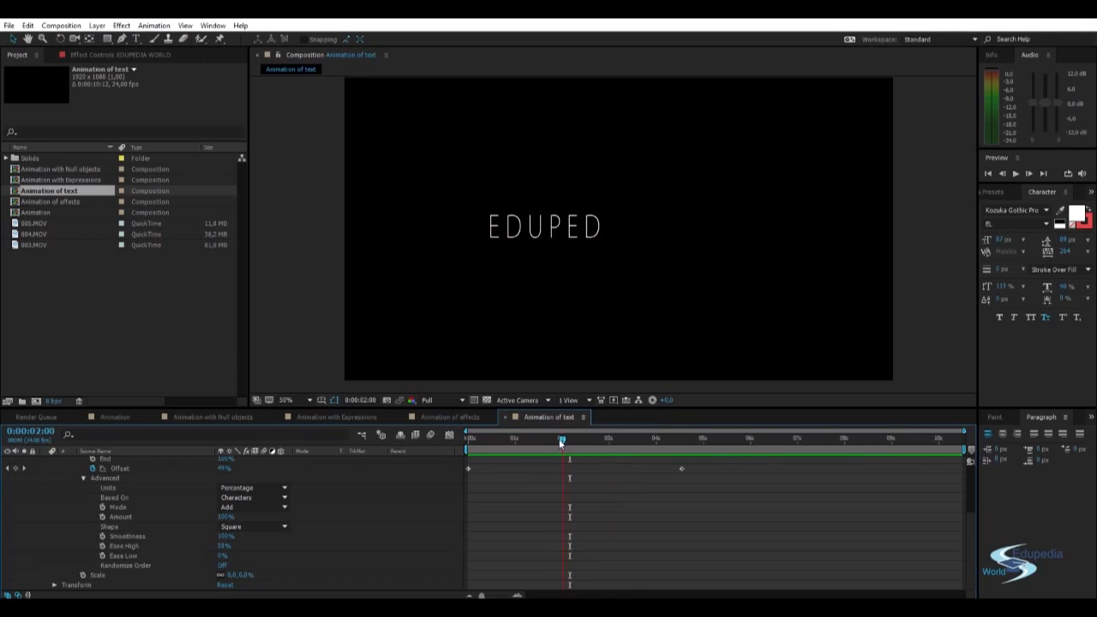
drag(562, 438, 565, 439)
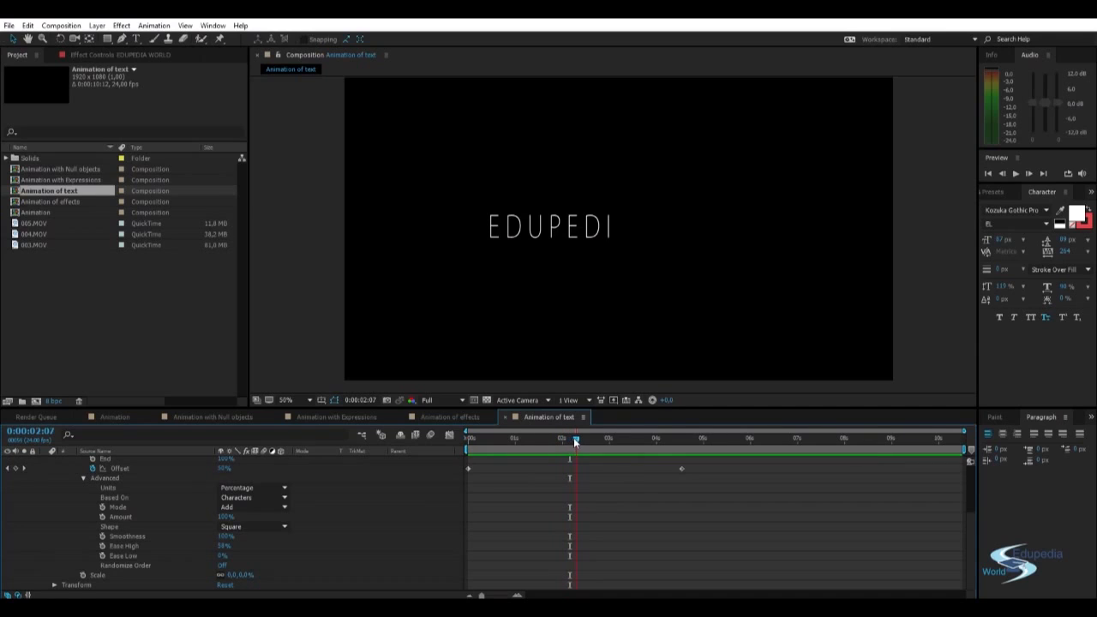
drag(576, 442, 609, 438)
key(space)
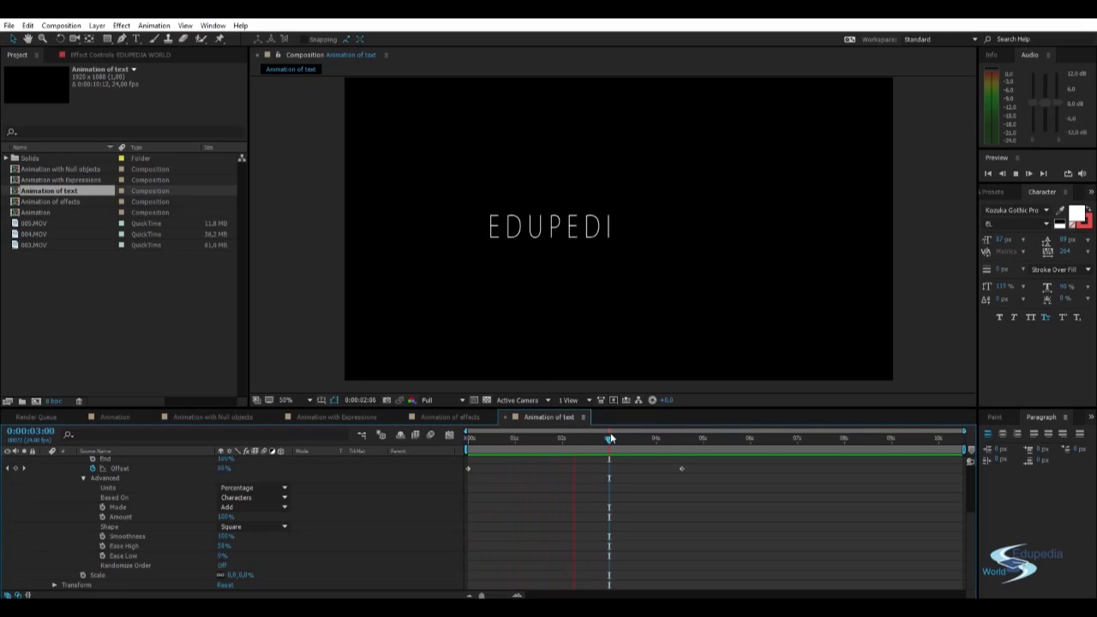
click(518, 439)
drag(484, 447, 519, 444)
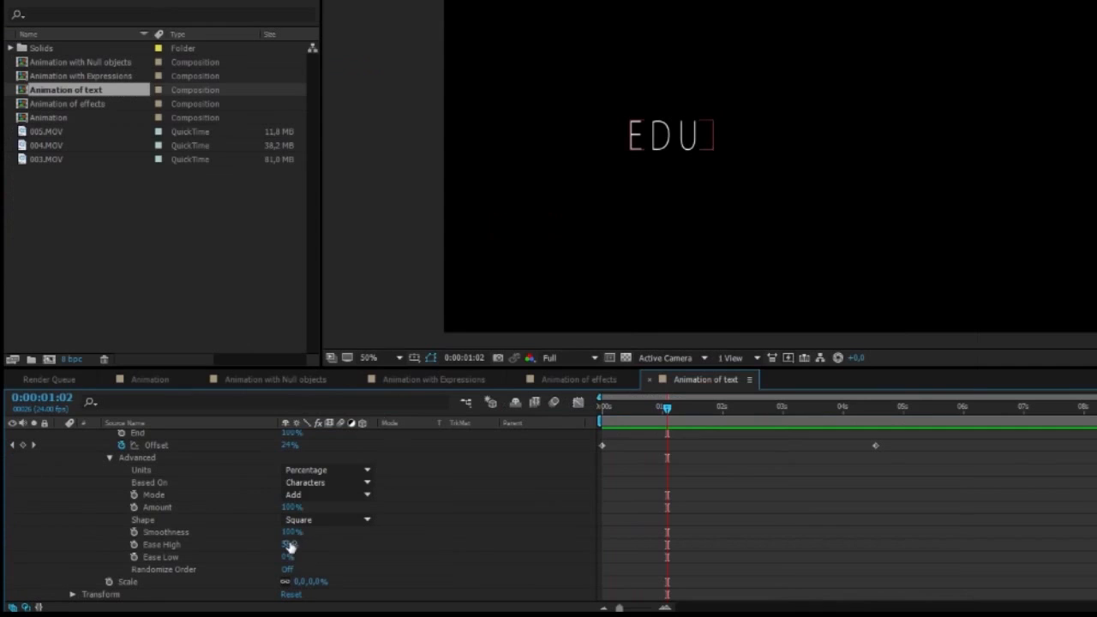
Step: Return the range selector's Ease High to 0%, raise Ease Low partway, and preview the animation
drag(290, 546, 246, 539)
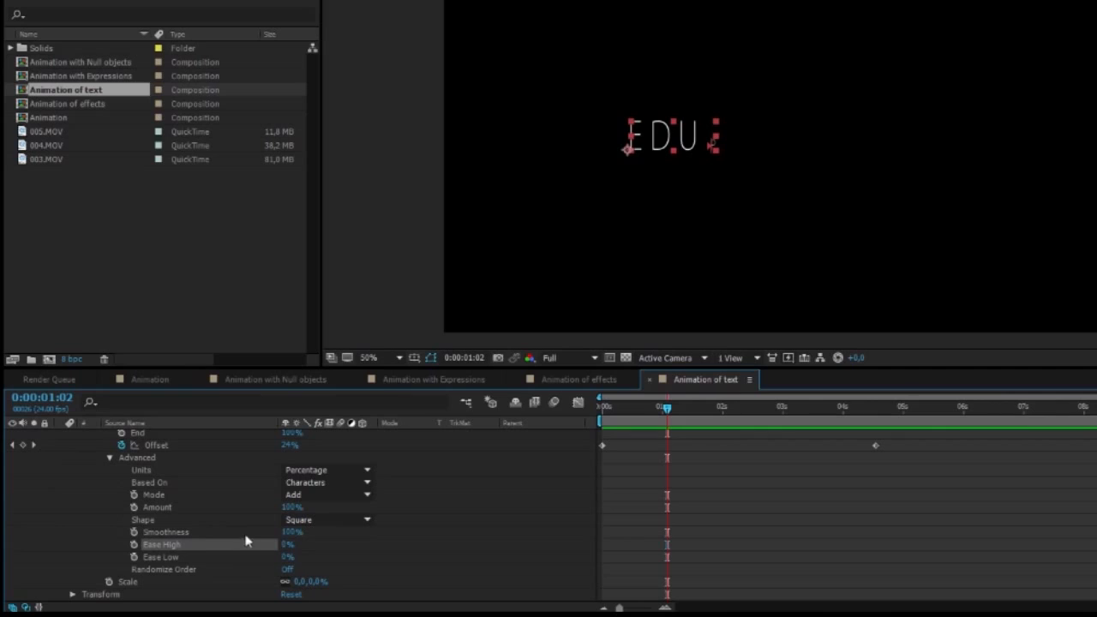
click(285, 557)
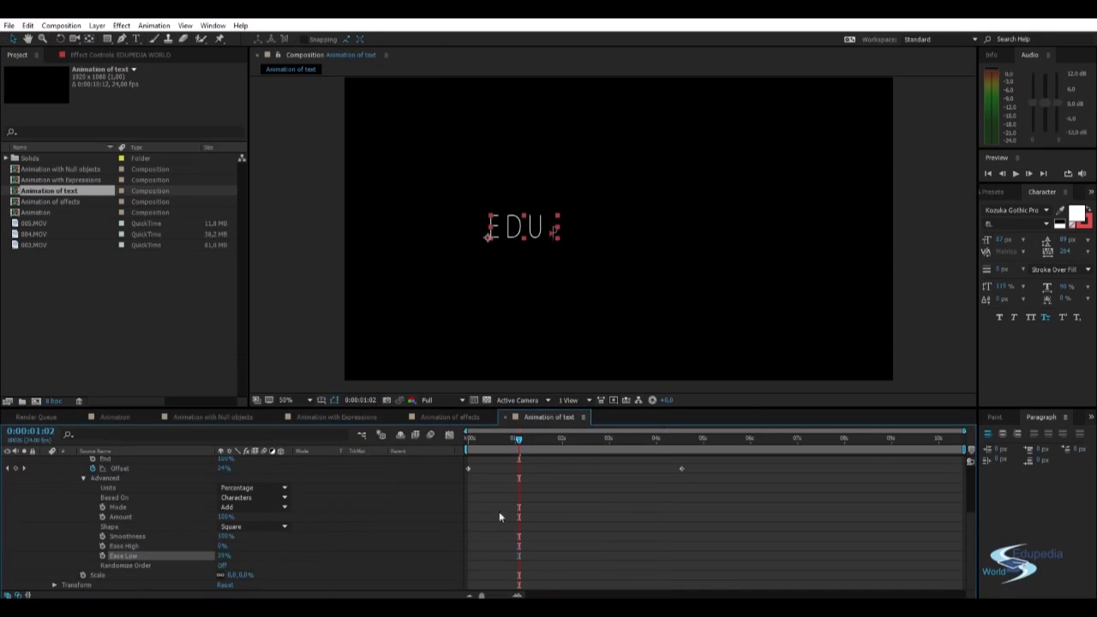
click(642, 502)
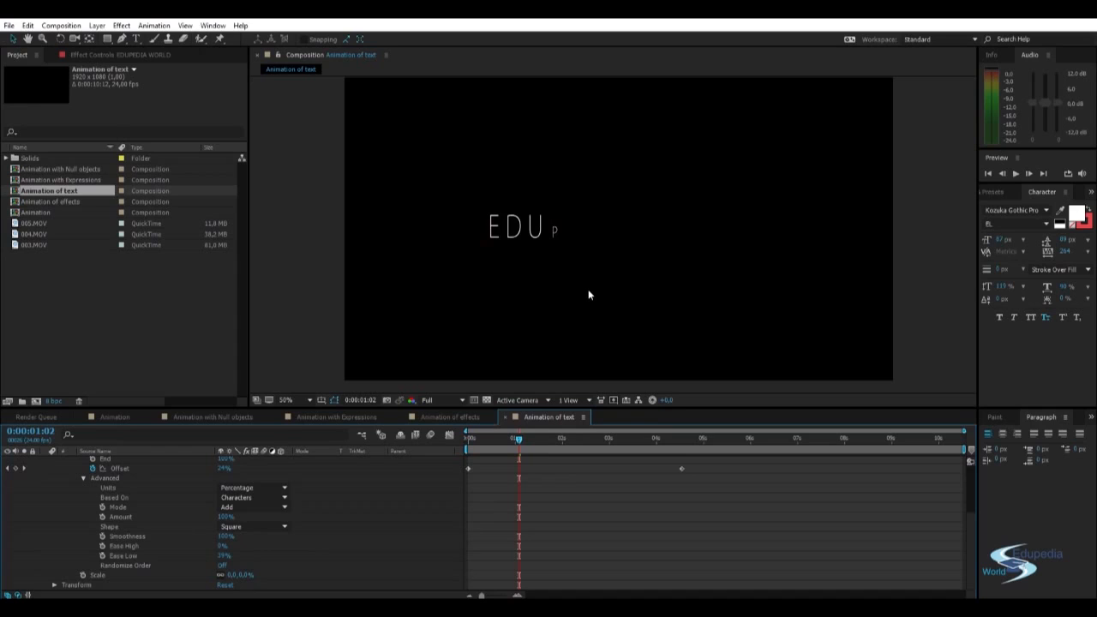
key(space)
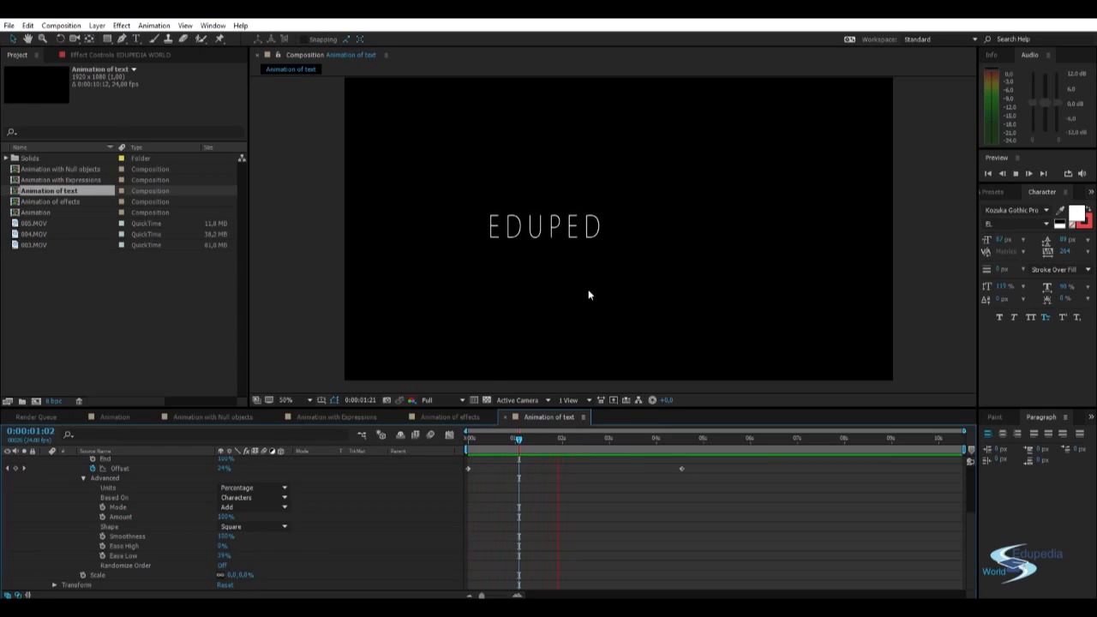
Step: Set the range selector's Ease Low to 100% and scrub through the letter reveal up to about 4 seconds
click(227, 558)
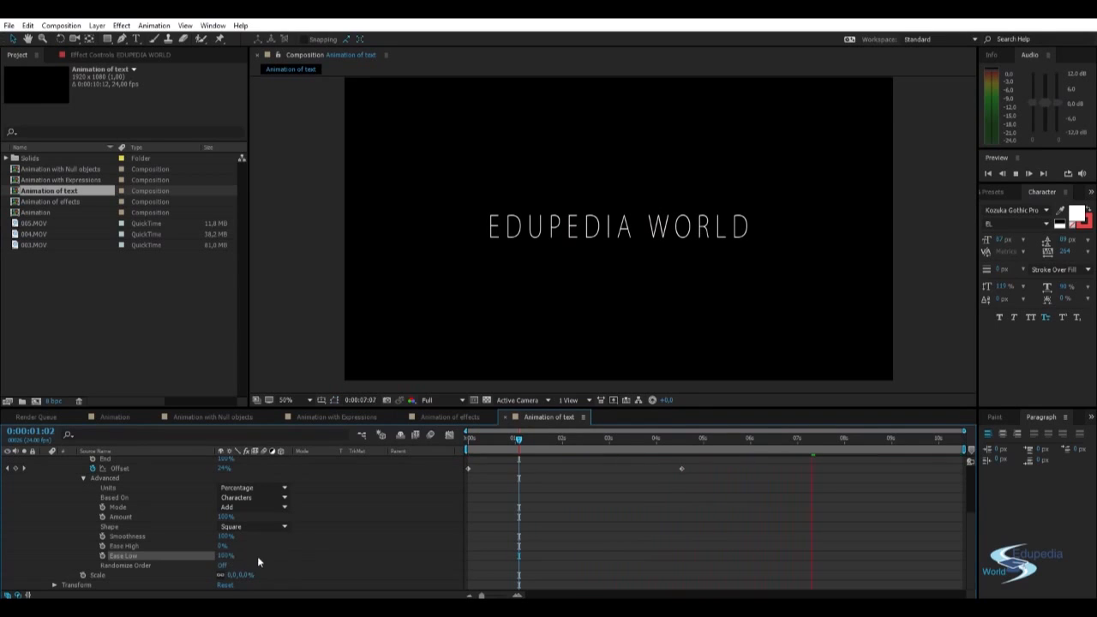
click(553, 517)
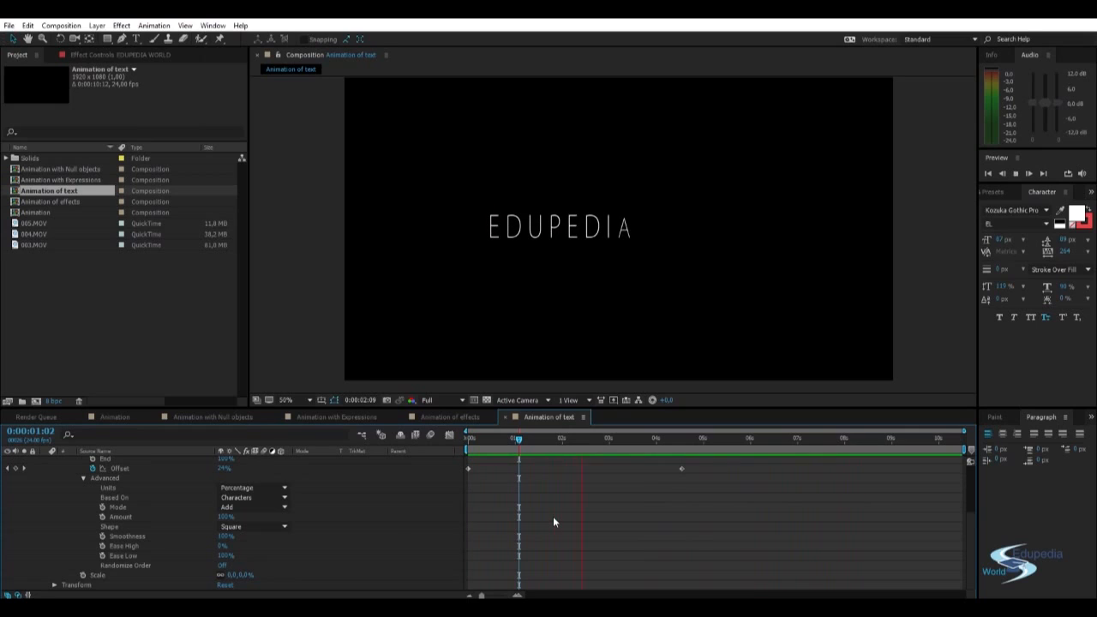
click(529, 441)
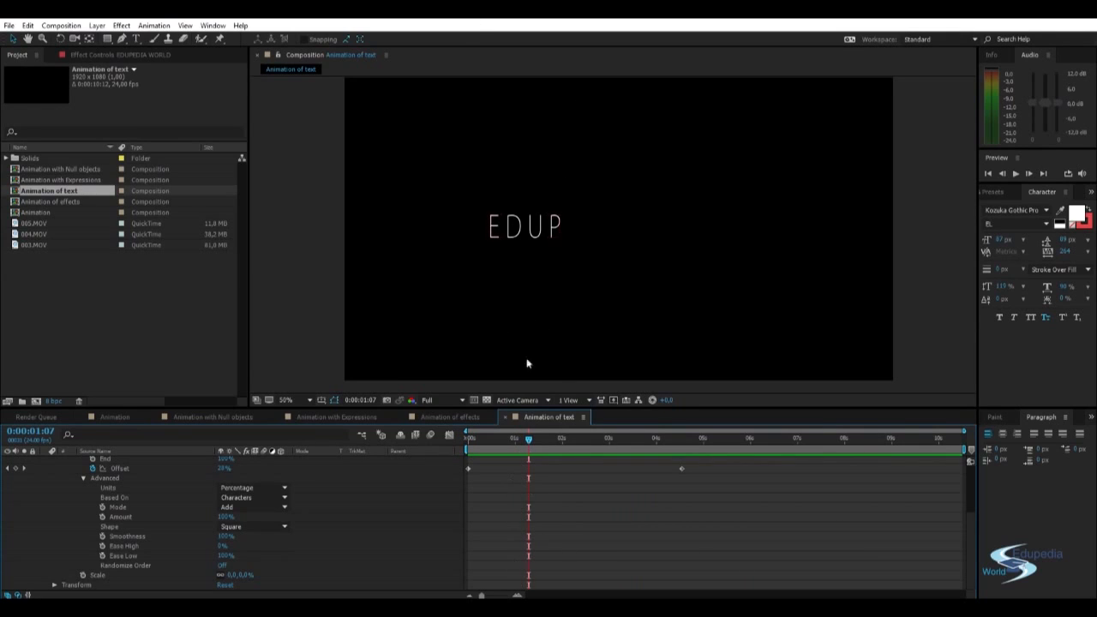
drag(530, 440, 643, 453)
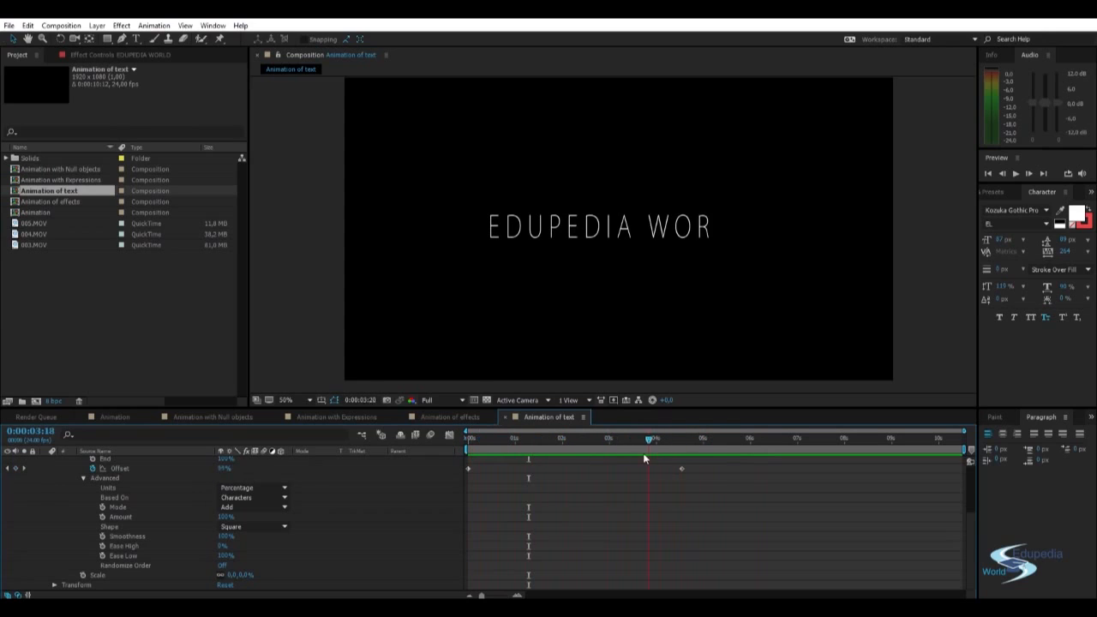
click(223, 559)
click(486, 441)
drag(498, 446, 664, 441)
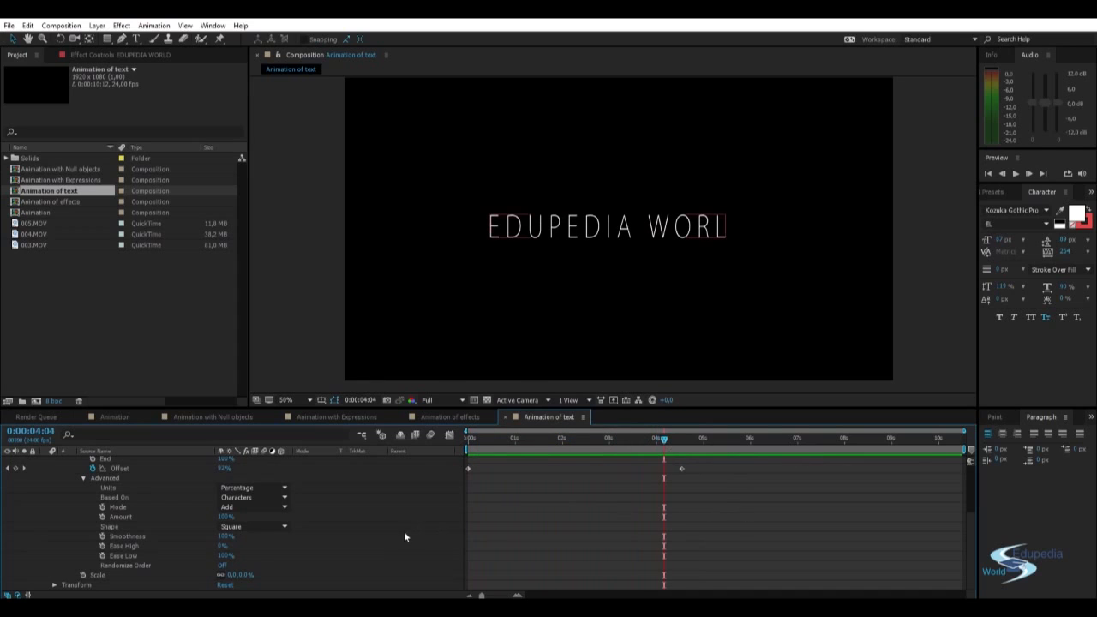
Step: Try the range selector's Mode on Subtract and scrub back to the start of the composition to check it
scroll(391, 537, up, 2)
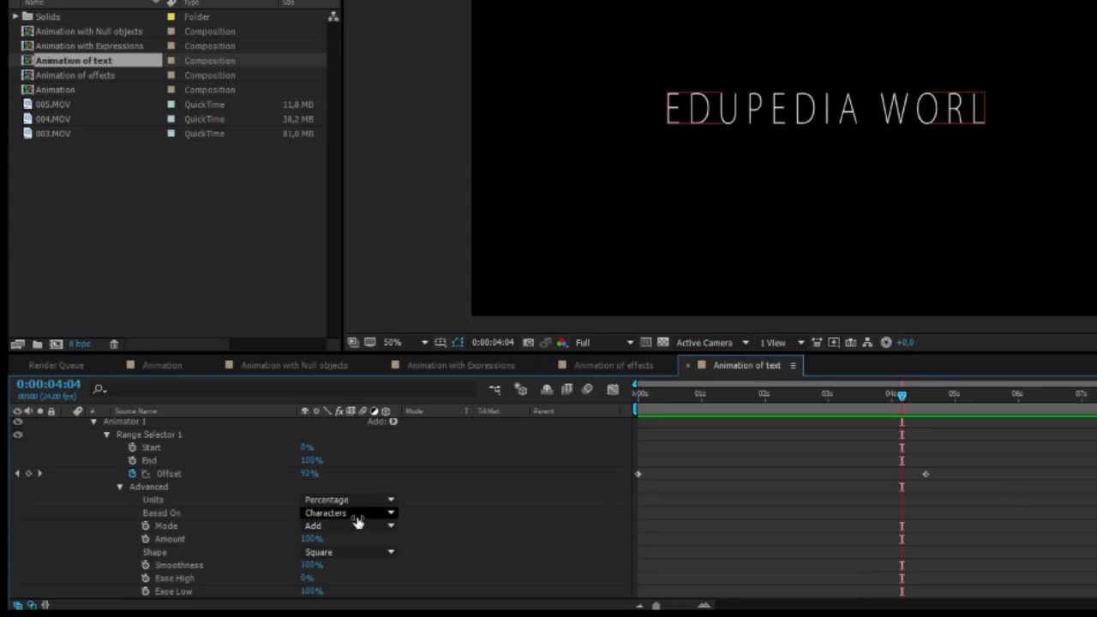
scroll(430, 493, down, 2)
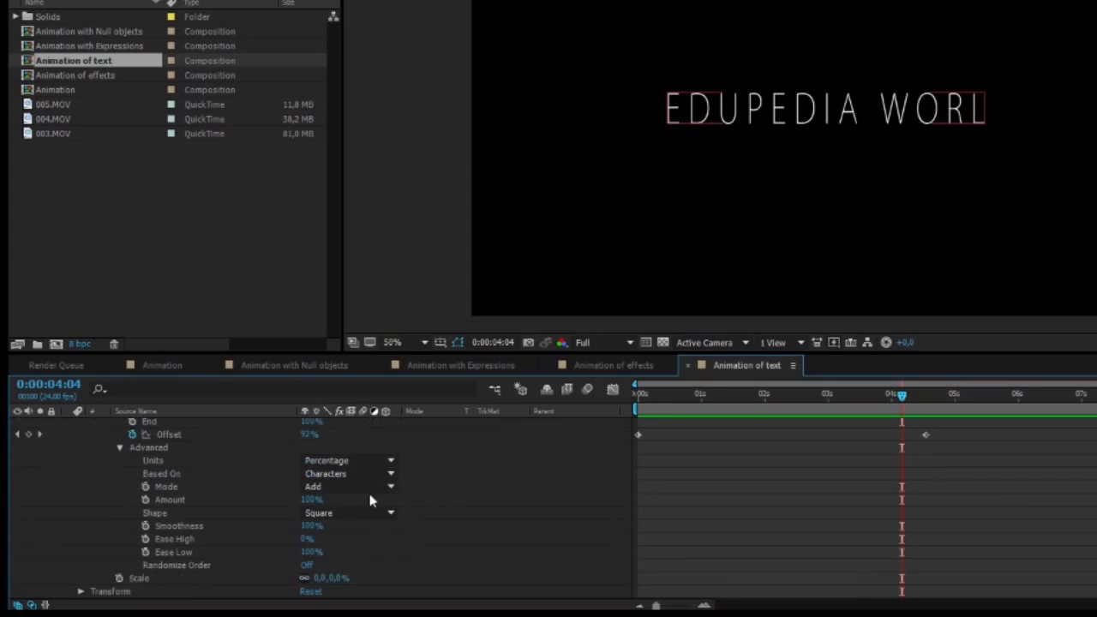
click(364, 488)
click(360, 519)
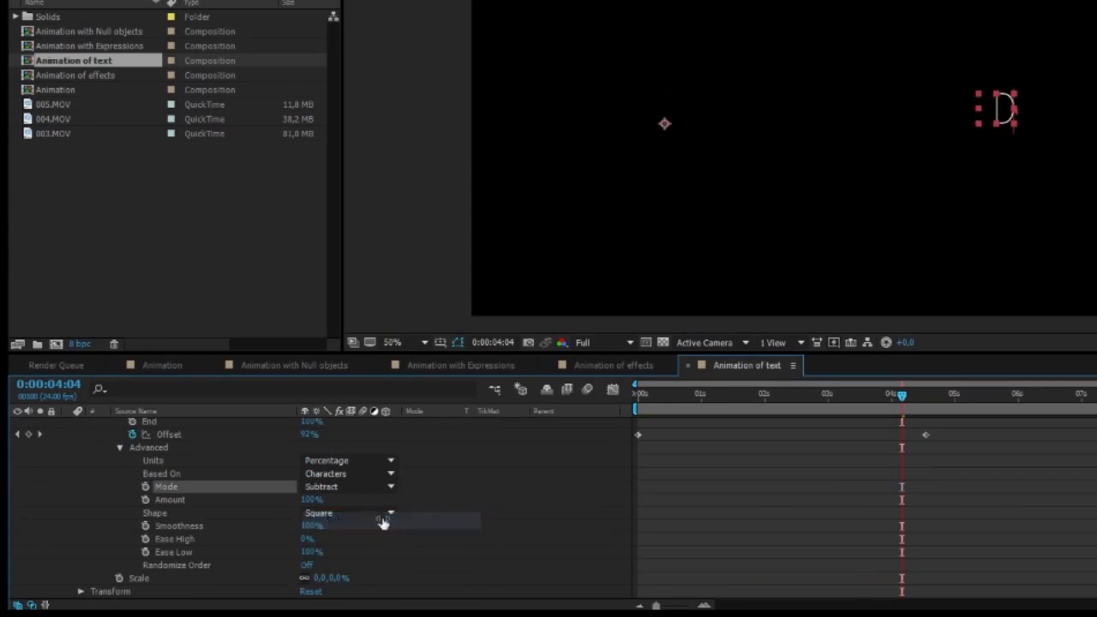
drag(664, 395, 632, 403)
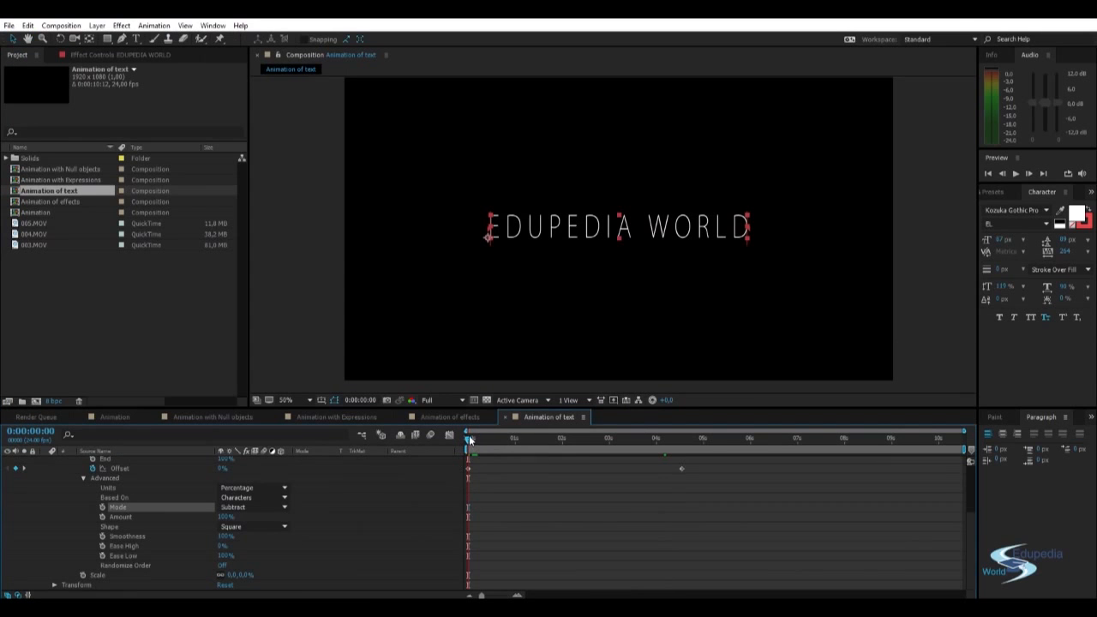
drag(469, 440, 445, 458)
scroll(377, 510, up, 2)
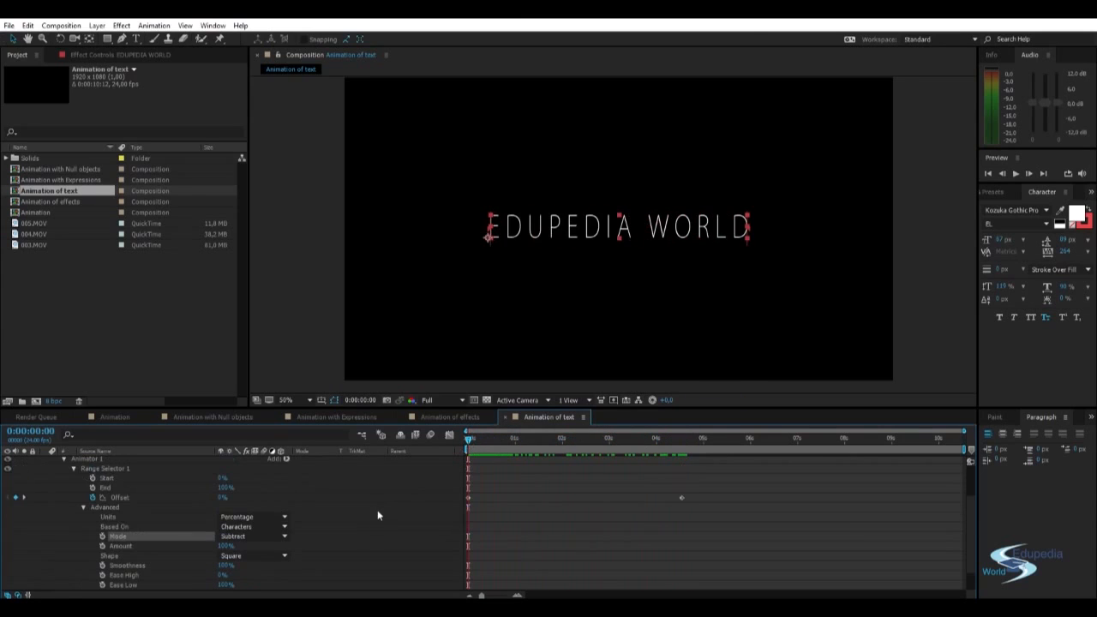
Step: Try the range selector's Mode on Intersect, return it to Add, and check the reveal at about 0.5 seconds
click(276, 535)
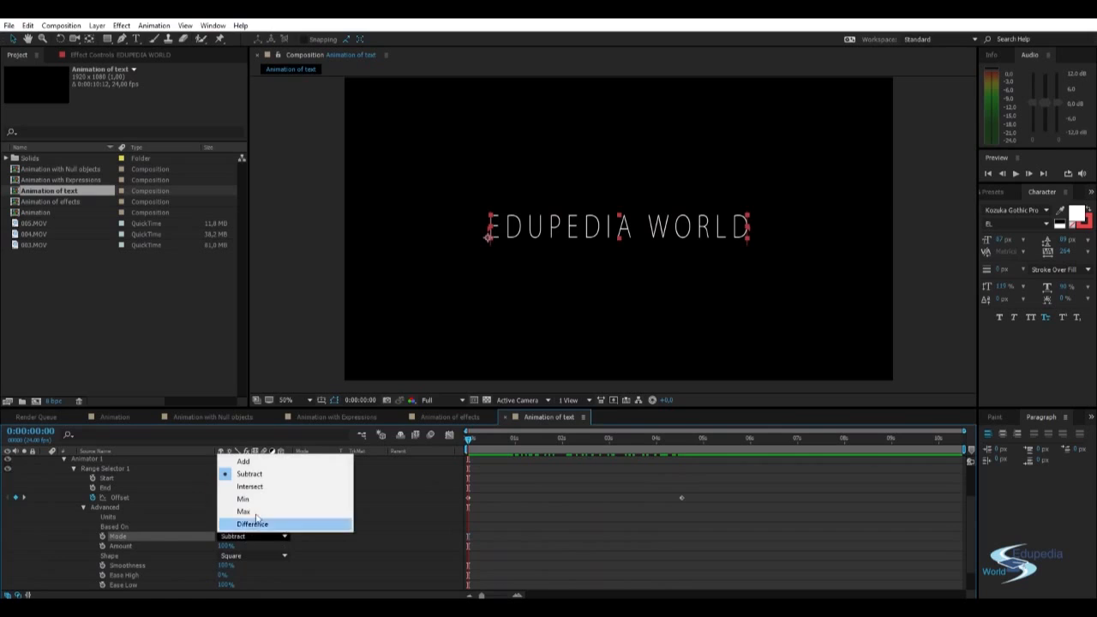
click(261, 488)
key(space)
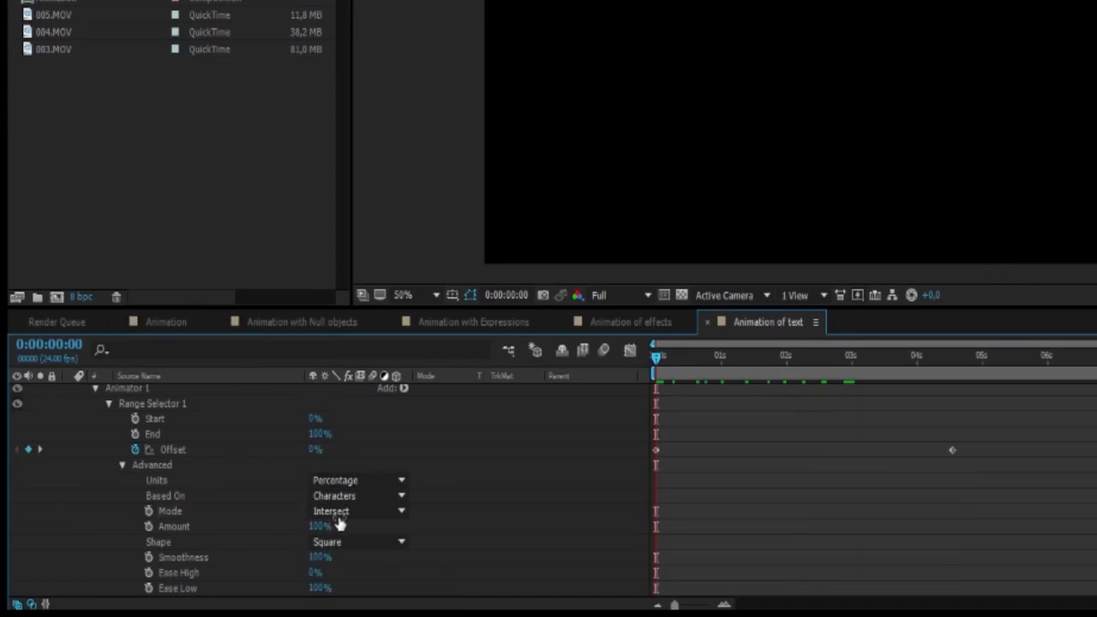
click(245, 536)
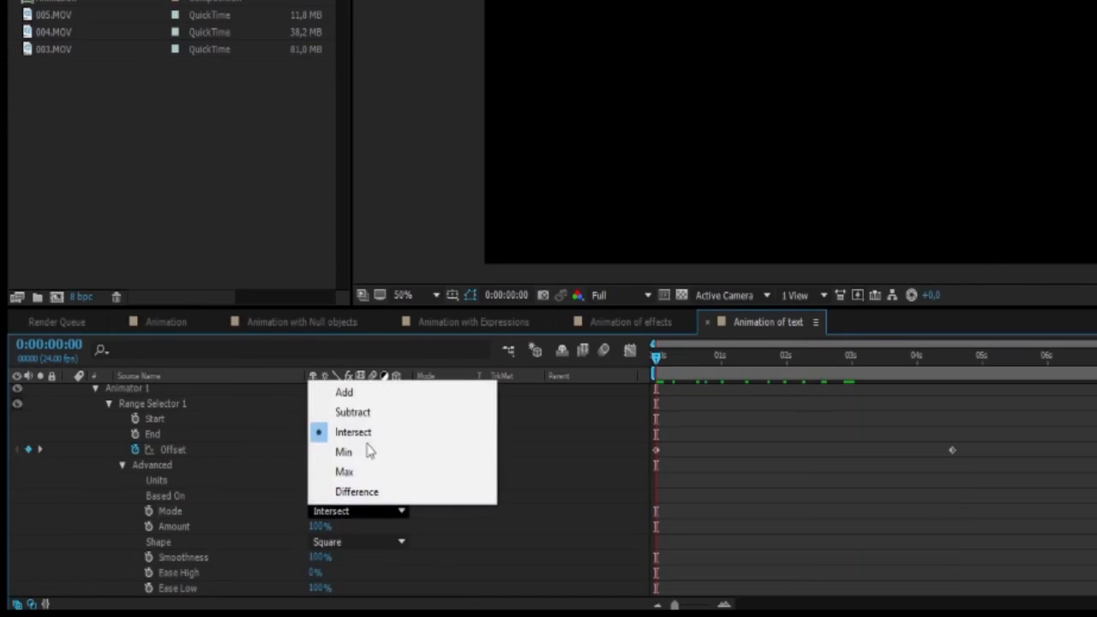
click(374, 399)
mouse_move(683, 367)
mouse_down()
mouse_move(738, 360)
mouse_move(694, 358)
mouse_up()
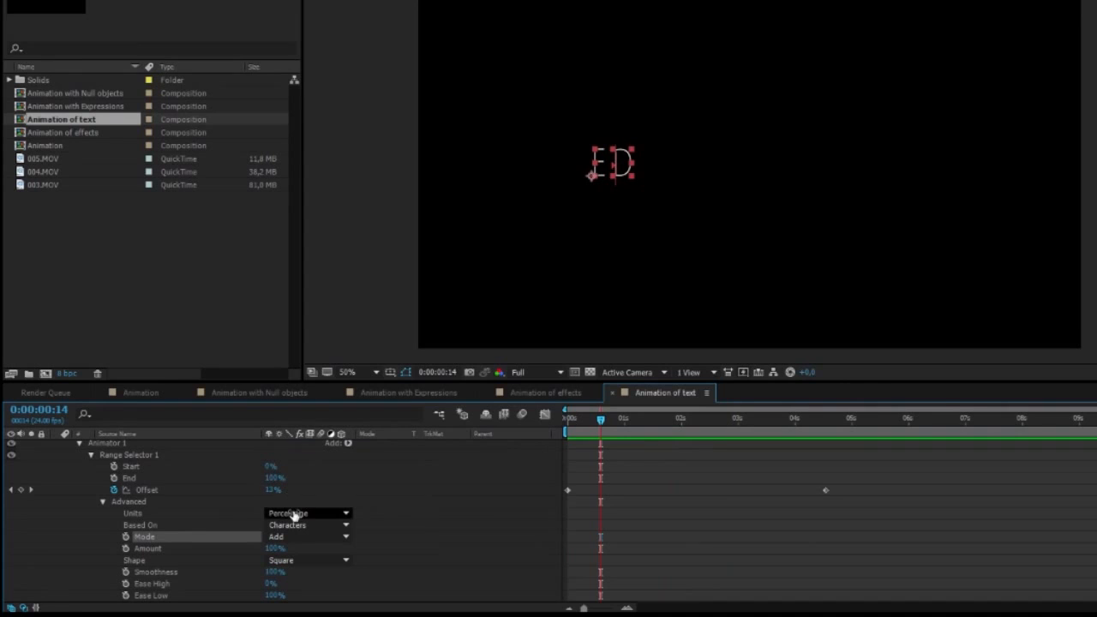
Step: Switch the range selector's Units to Index and scrub to about 4.5 seconds to examine the Offset values
click(294, 514)
click(296, 540)
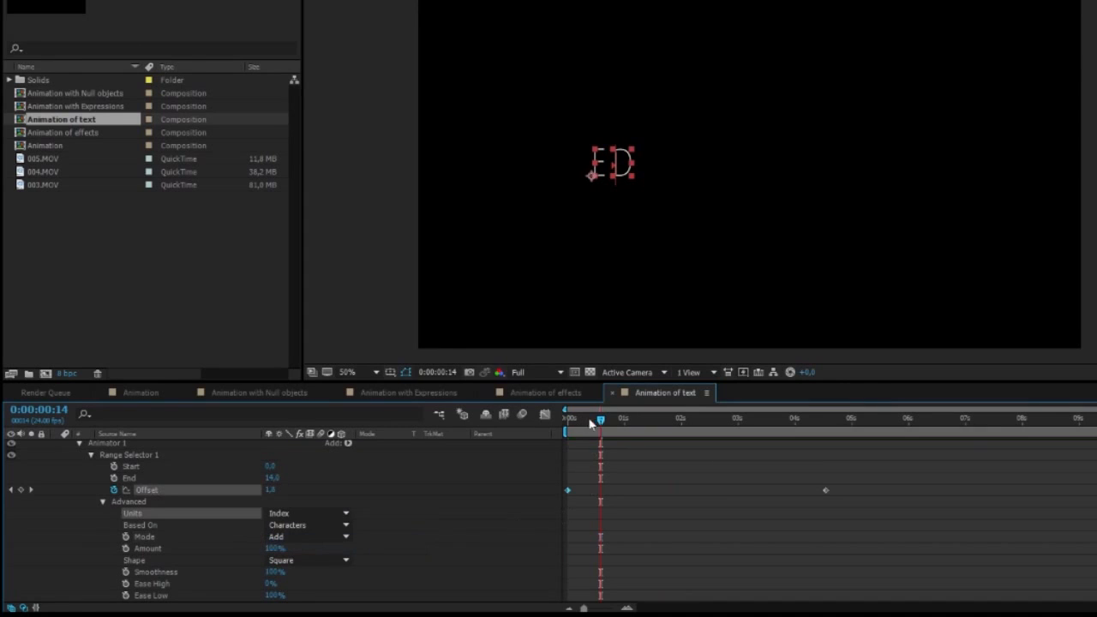
drag(601, 422, 677, 420)
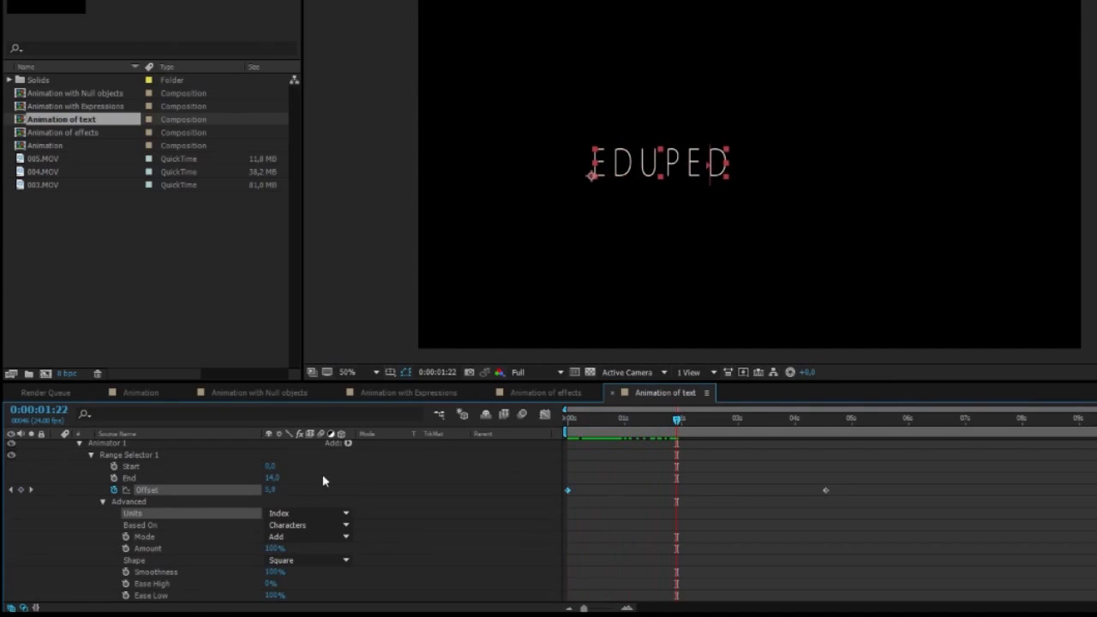
drag(666, 423, 829, 418)
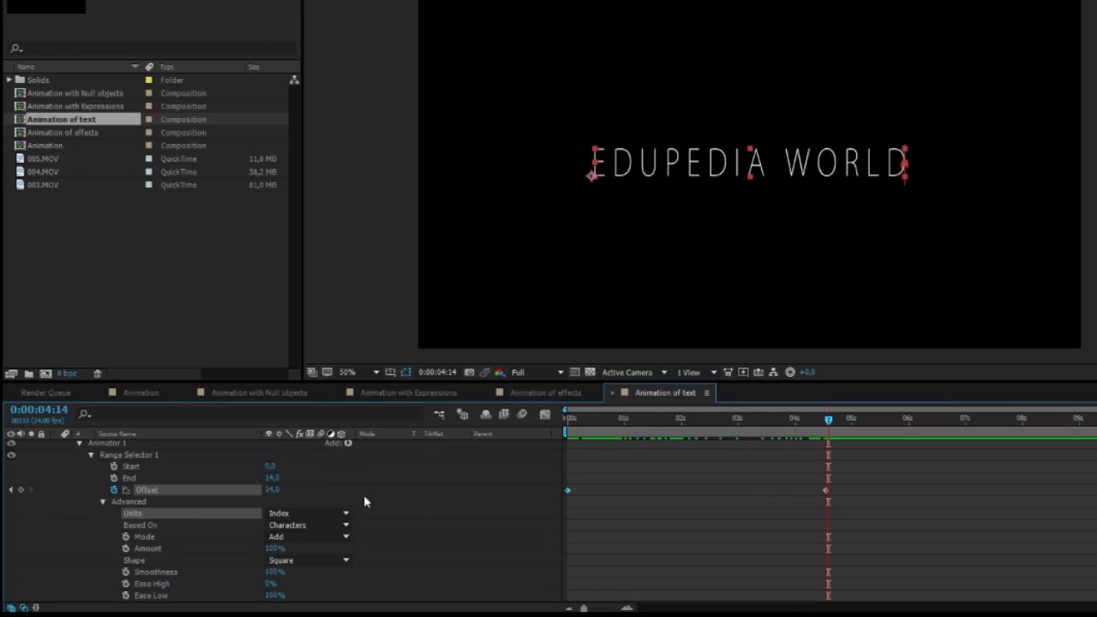
Step: Set the range selector's Based On option to Words and scrub through the word-by-word reveal
click(314, 526)
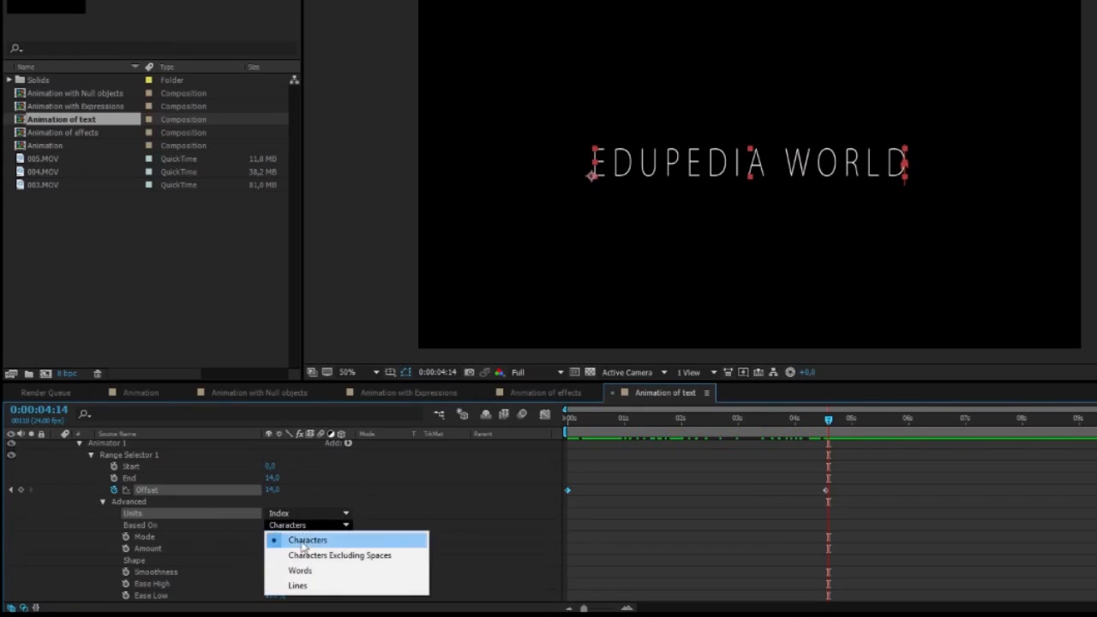
click(300, 573)
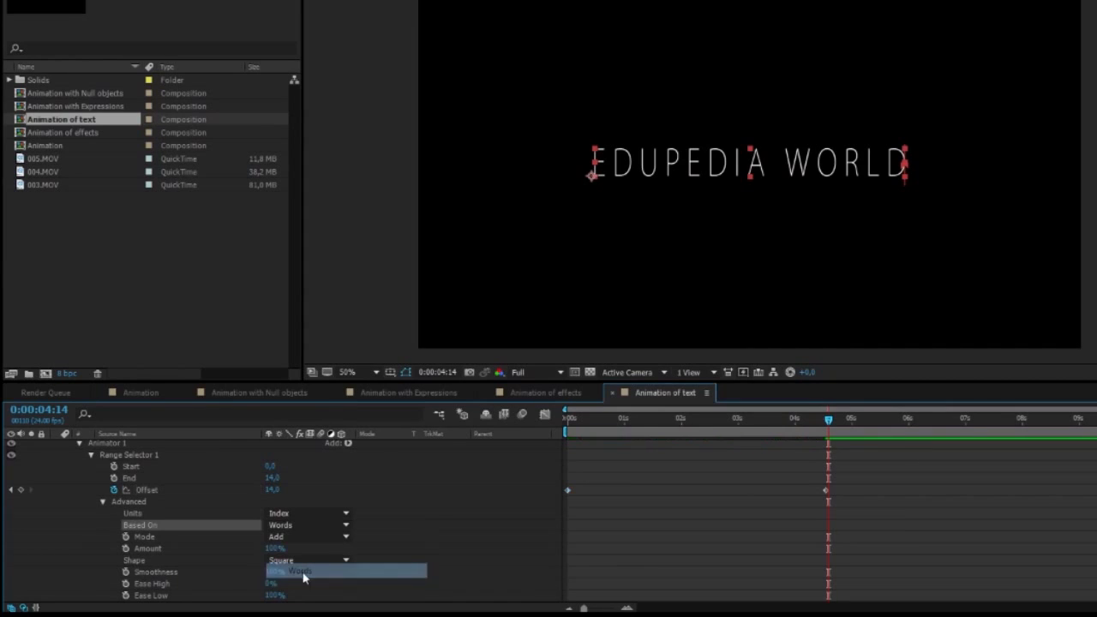
drag(824, 421, 679, 433)
drag(790, 442, 821, 441)
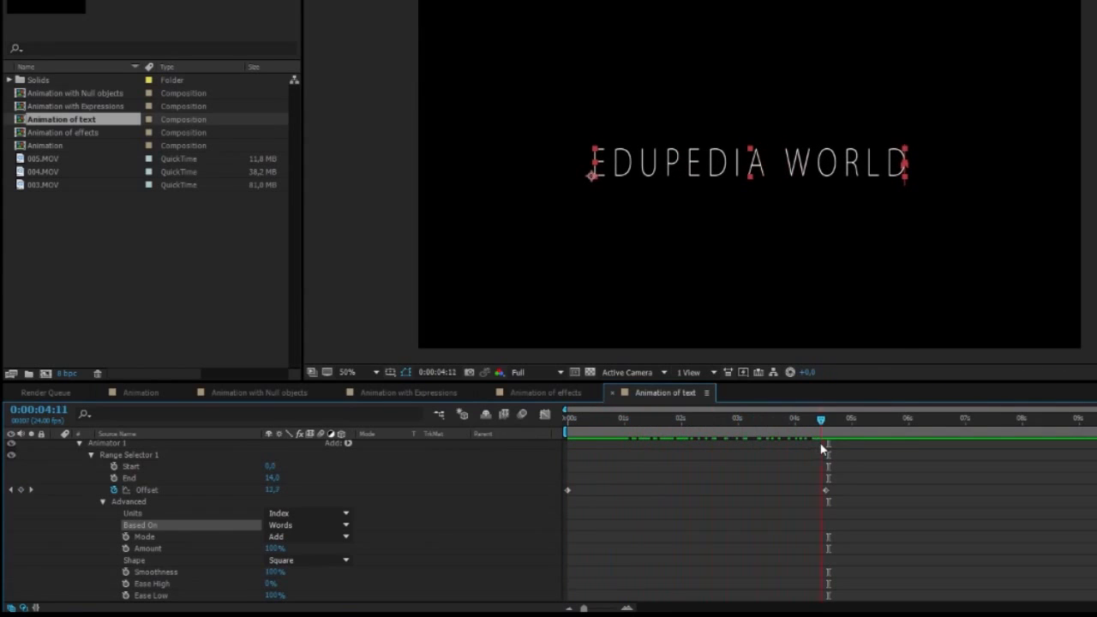
Step: Set the range selector's End to 2 and the last Offset keyframe, at about 4.5 seconds, to 2
click(272, 478)
text(2)
key(Return)
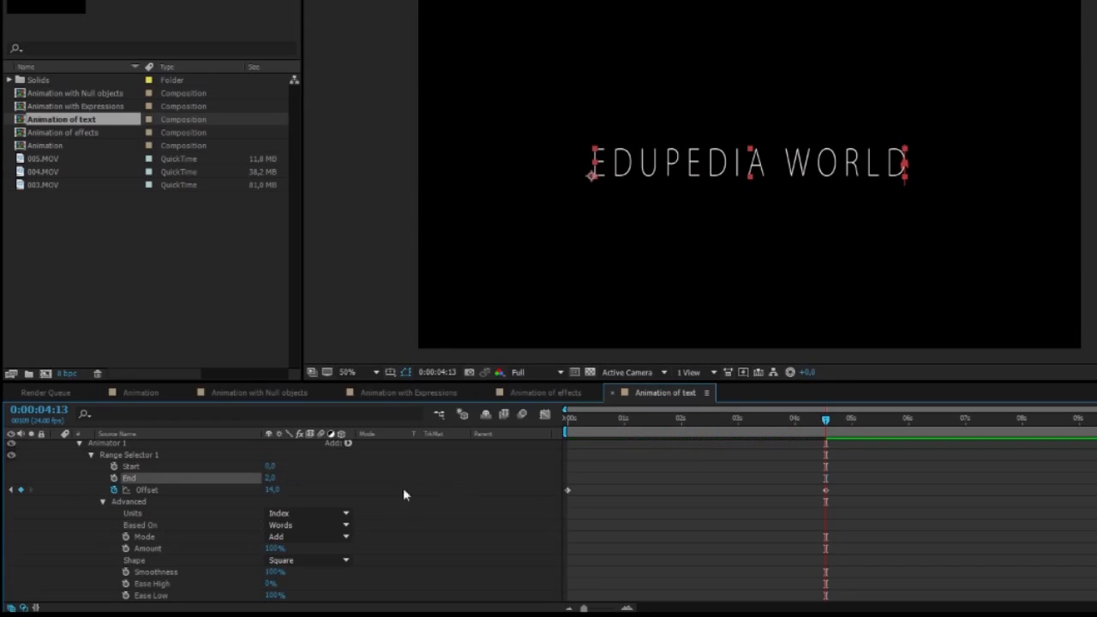
click(272, 488)
text(2)
key(Return)
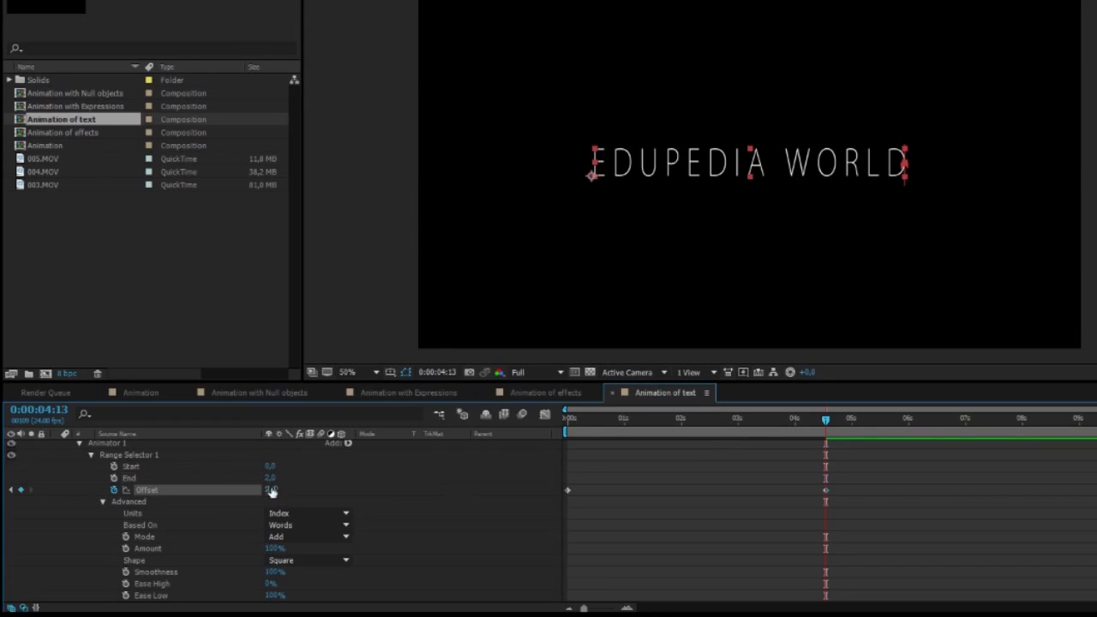
Step: Move the last Offset keyframe to about 1.7 seconds and the first one to about 0.8 seconds
click(710, 549)
drag(825, 419, 603, 453)
drag(827, 491, 662, 490)
click(567, 493)
drag(567, 493, 612, 490)
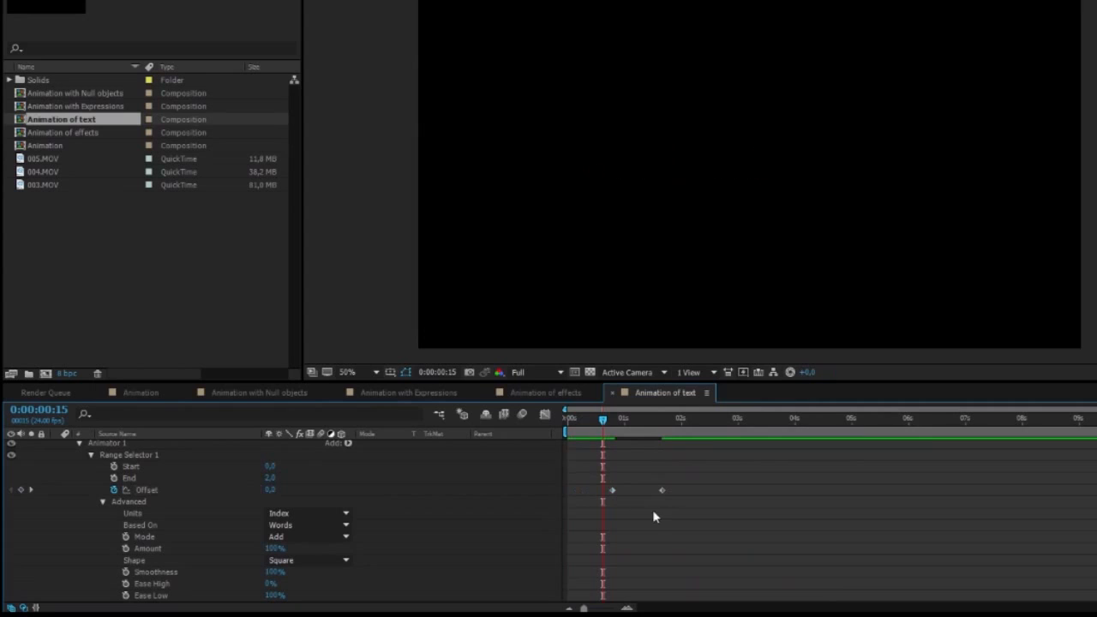
Step: Preview the word-by-word reveal and delete Animator 1 from the EDUPEDIA WORLD layer
key(space)
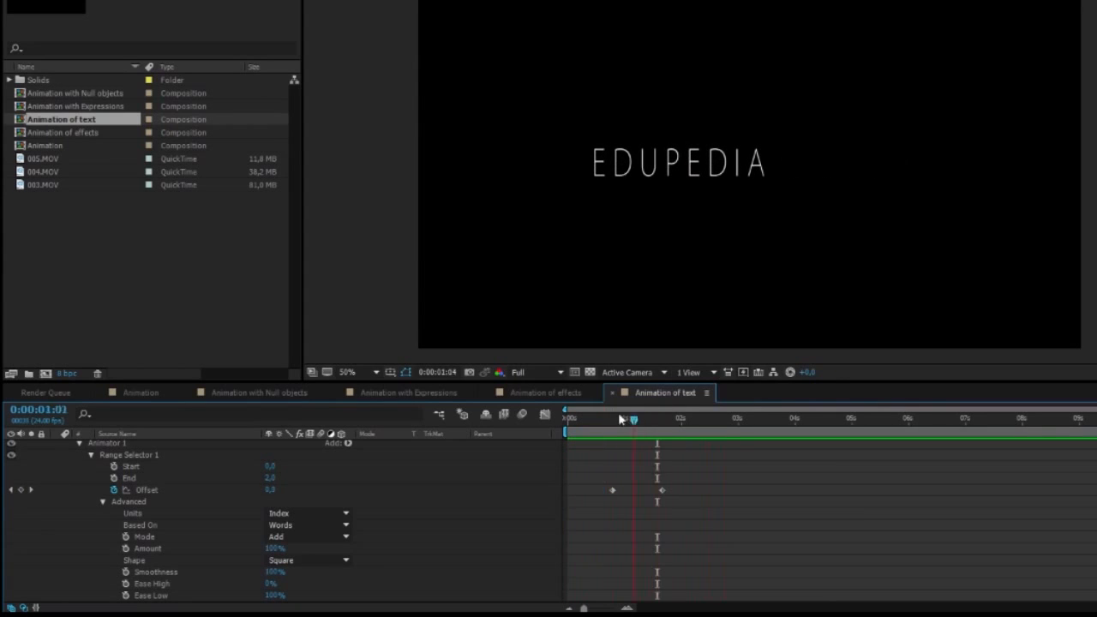
click(686, 427)
scroll(182, 500, up, 2)
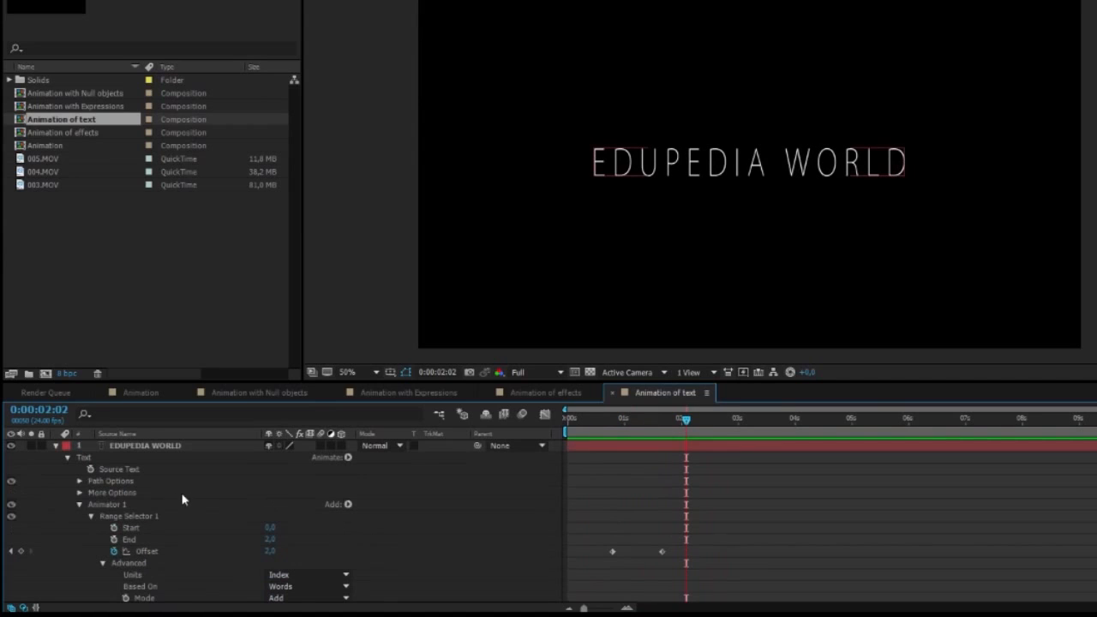
click(109, 504)
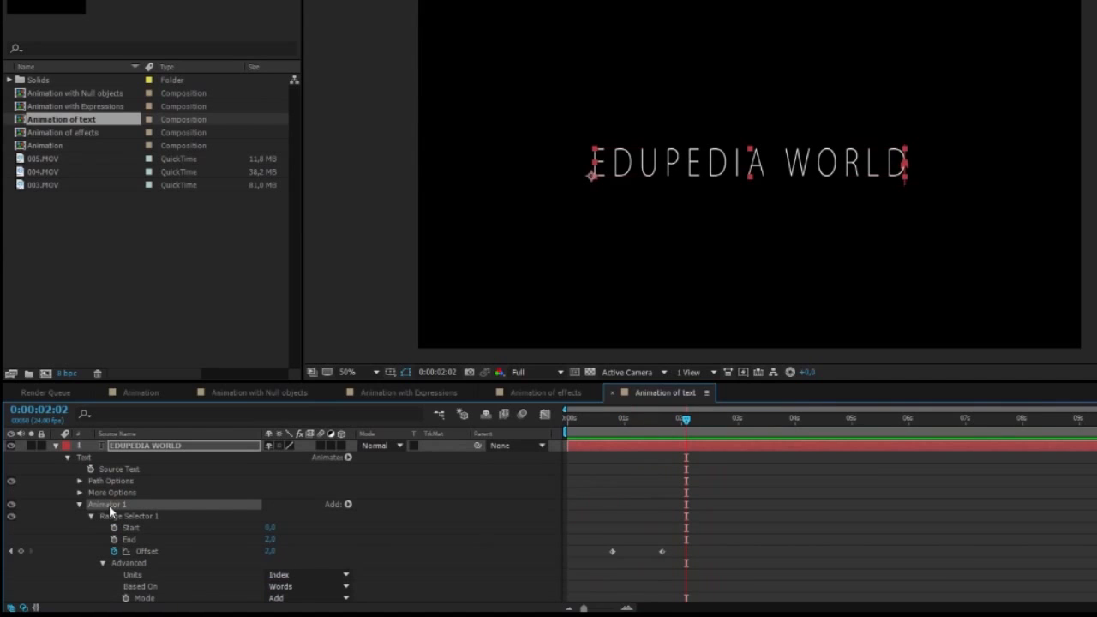
key(Delete)
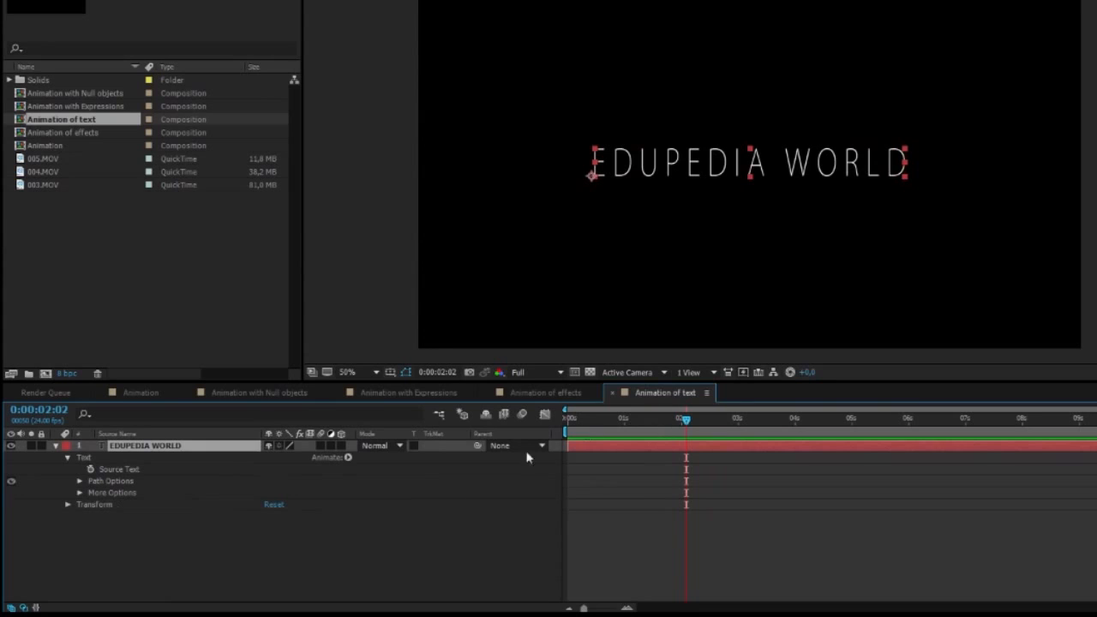
Step: Add an Opacity animator to the EDUPEDIA WORLD text, expand its range selector's advanced options and set Opacity to 0%
click(347, 457)
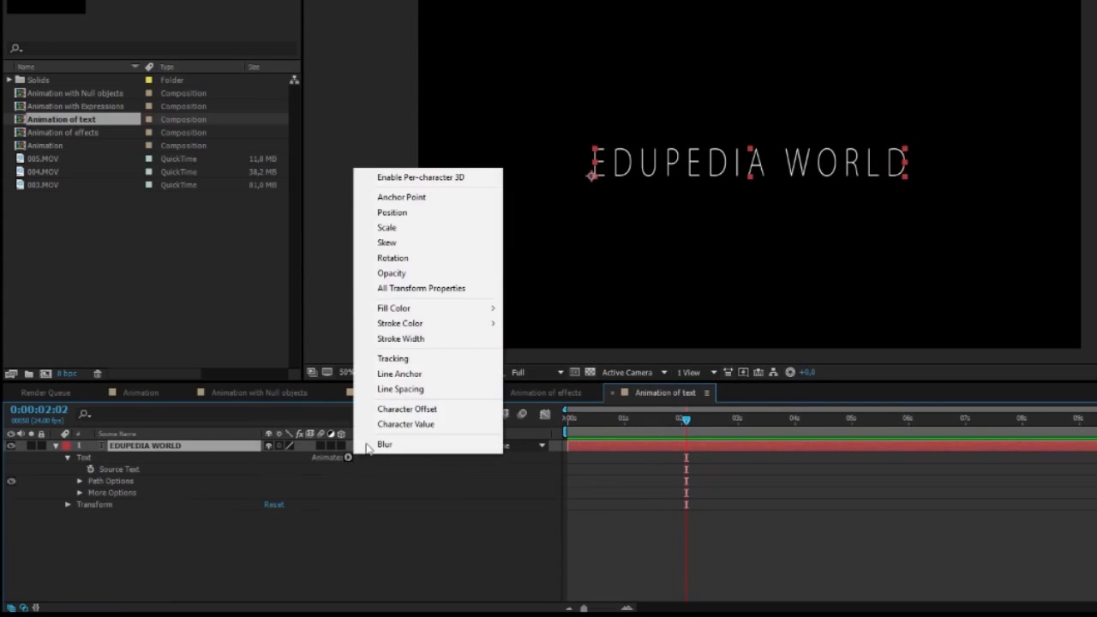
click(413, 273)
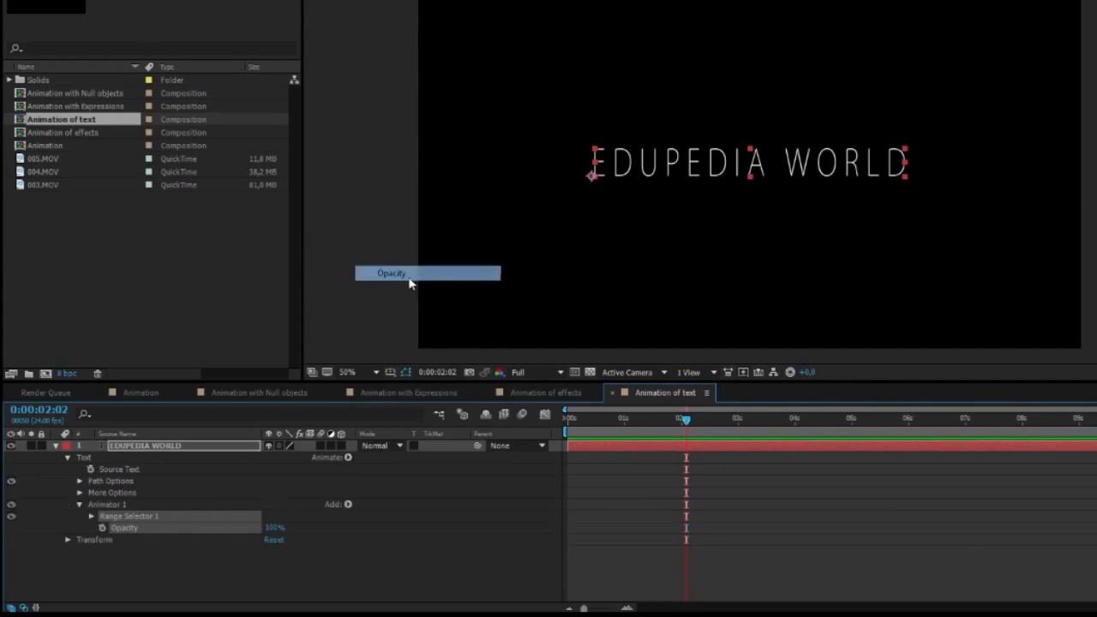
click(92, 518)
click(102, 564)
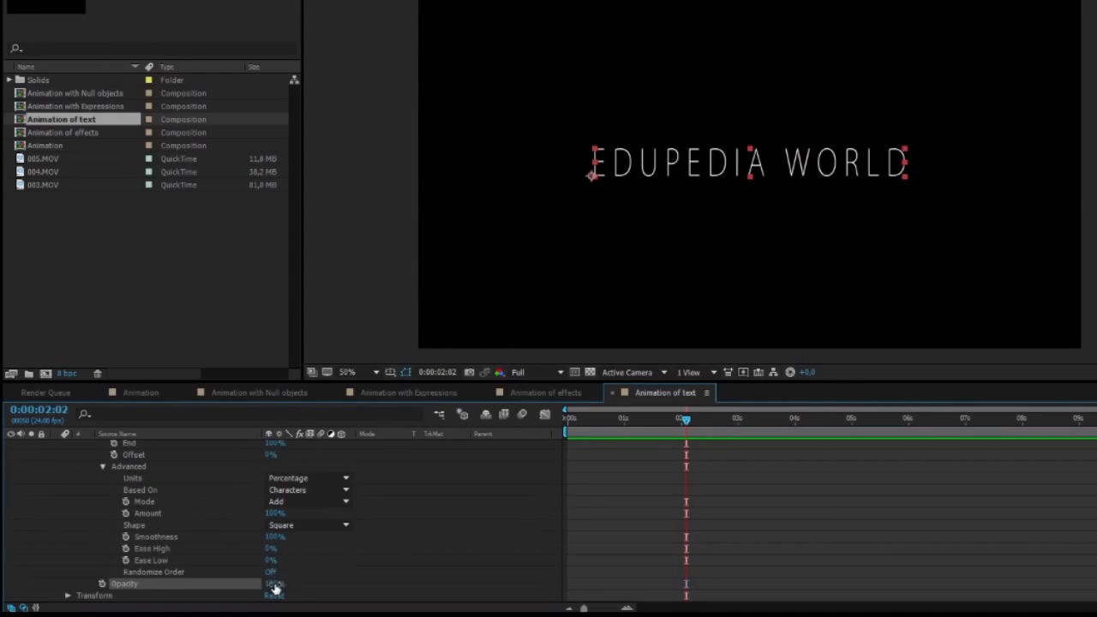
drag(273, 583, 90, 575)
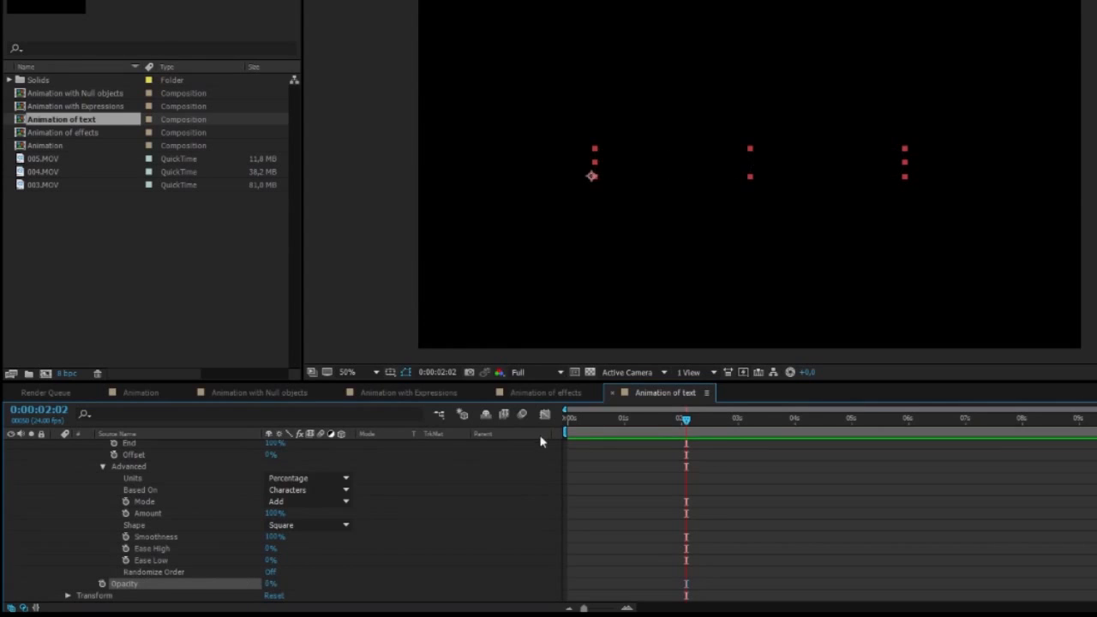
Step: Keyframe the range selector's Offset at 0% at 1 second and 100% at 3 seconds, and preview the reveal
click(624, 420)
scroll(243, 538, up, 2)
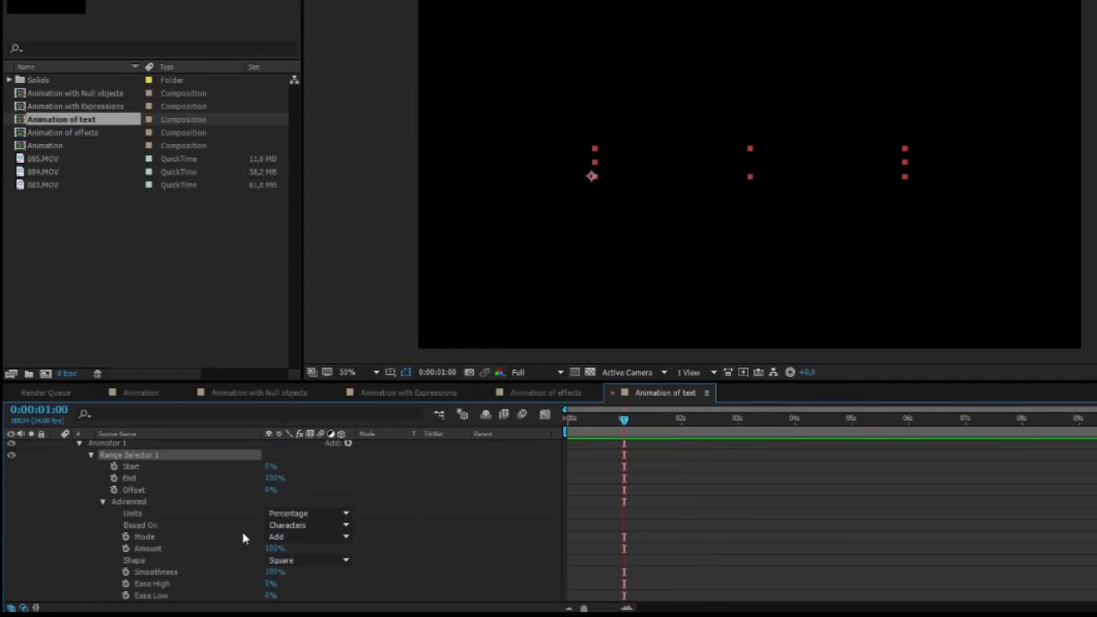
click(115, 490)
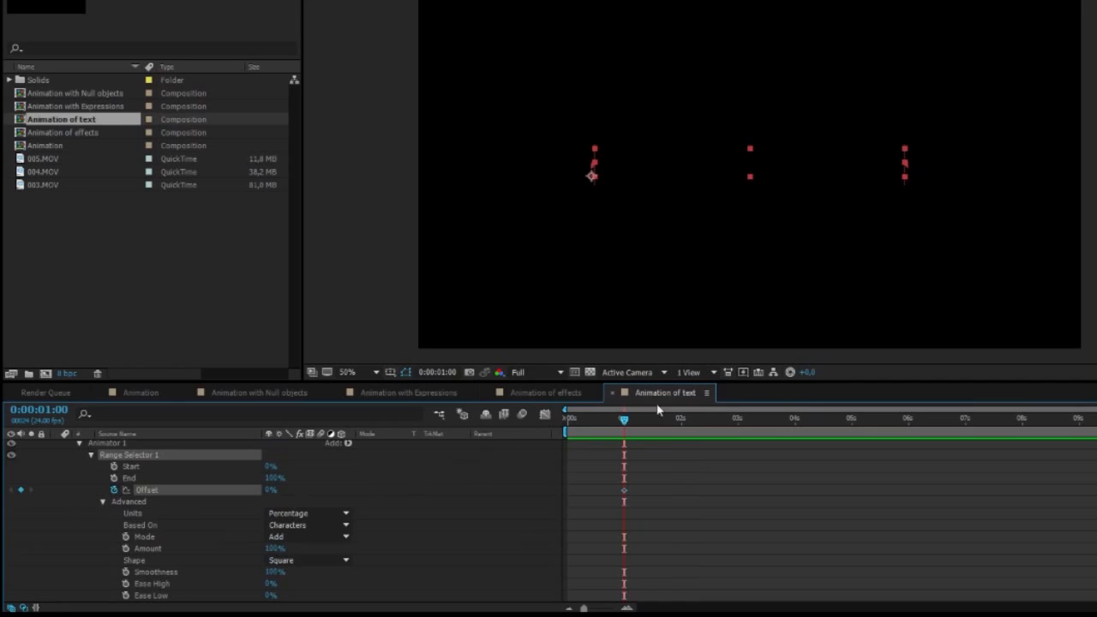
drag(624, 420, 738, 420)
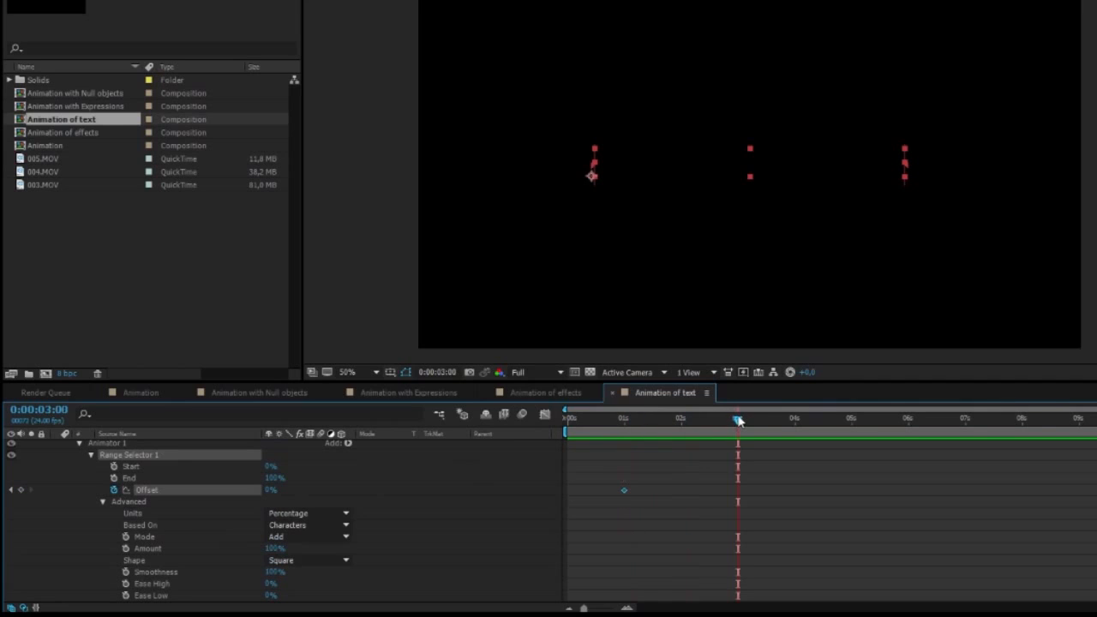
drag(270, 489, 356, 489)
key(space)
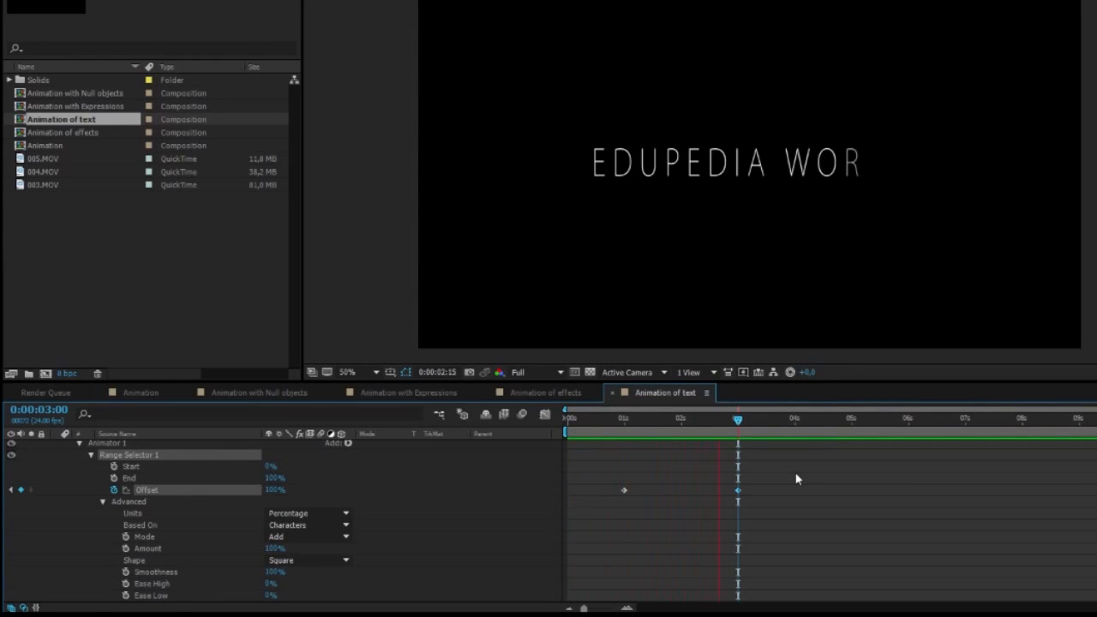
click(728, 419)
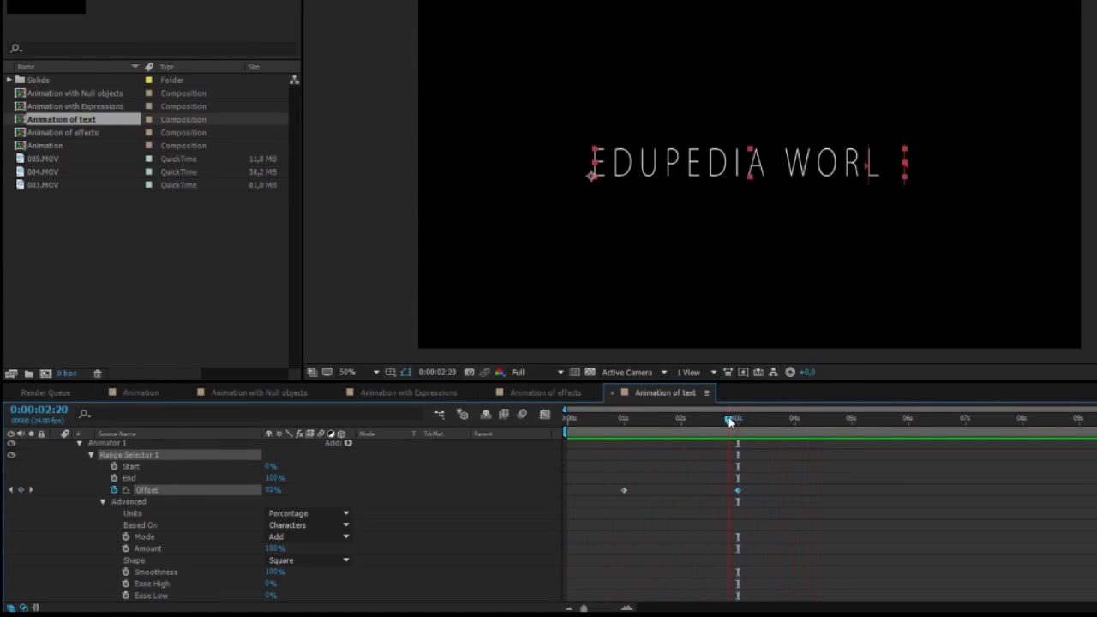
Step: Set the range selector's Ease Low to 71% and preview the letters fading in up to 3 seconds
scroll(360, 553, down, 1)
drag(267, 564, 466, 533)
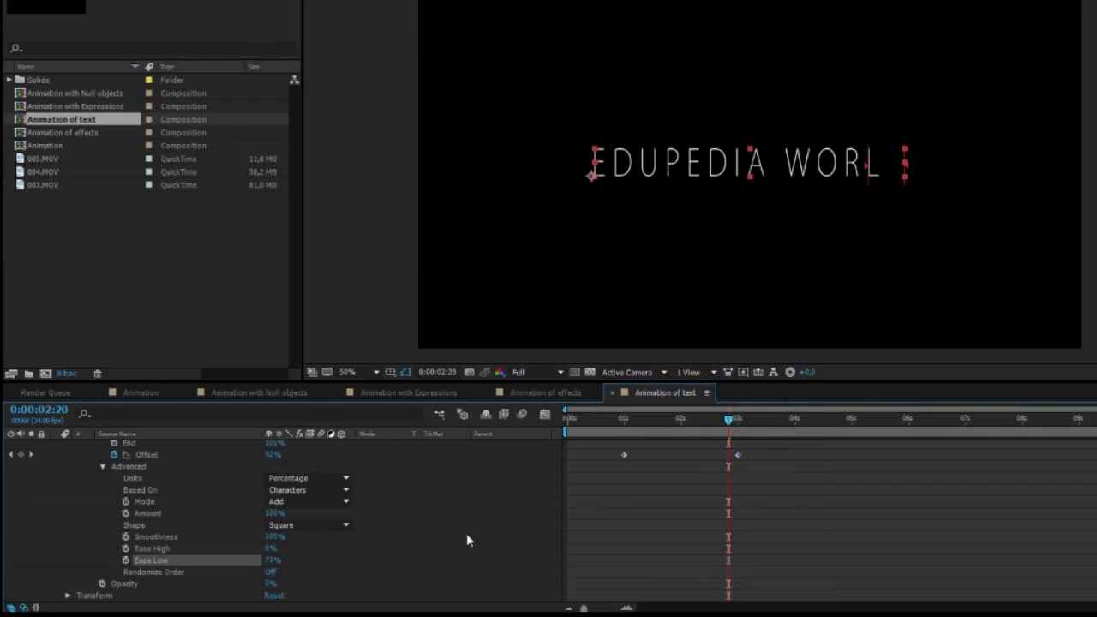
click(672, 497)
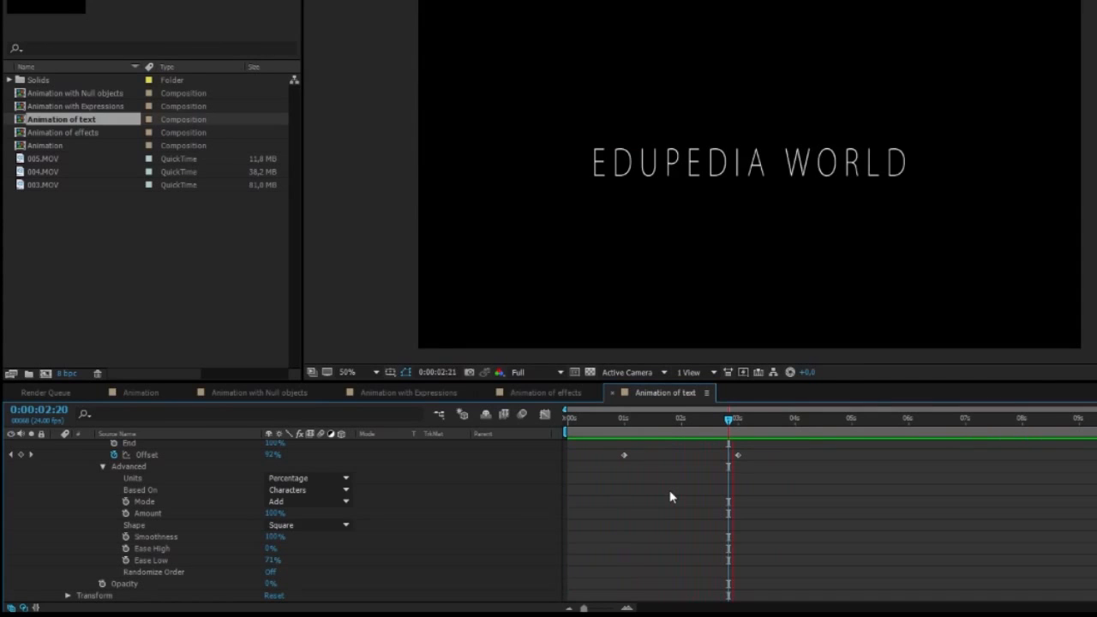
drag(730, 420, 739, 419)
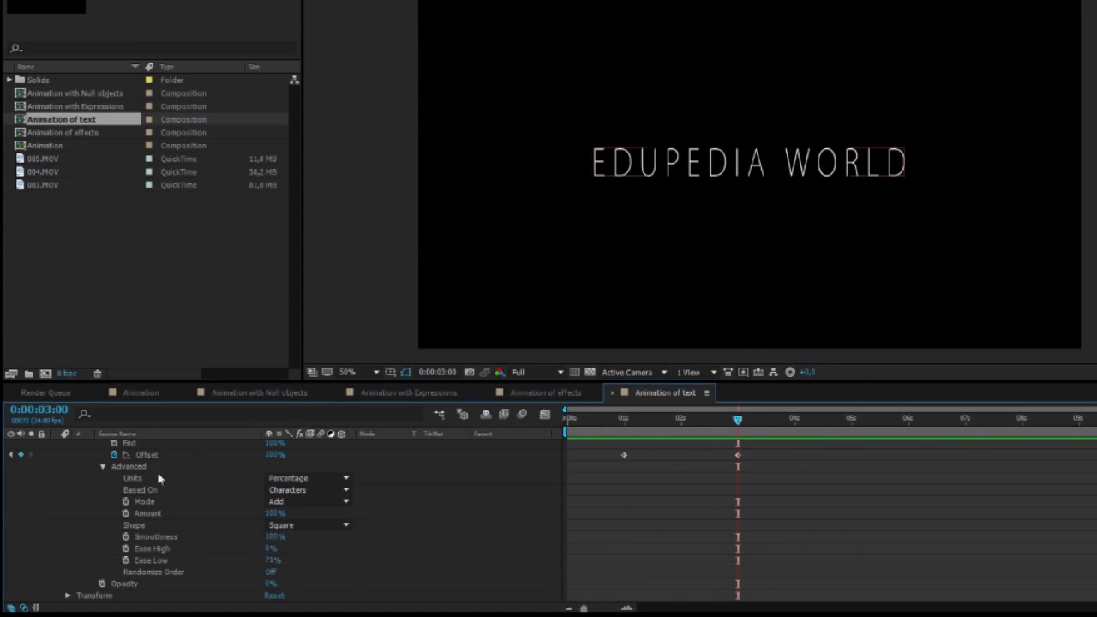
Step: Collapse the EDUPEDIA WORLD text layer's properties and copy the layer
scroll(130, 501, up, 3)
click(56, 447)
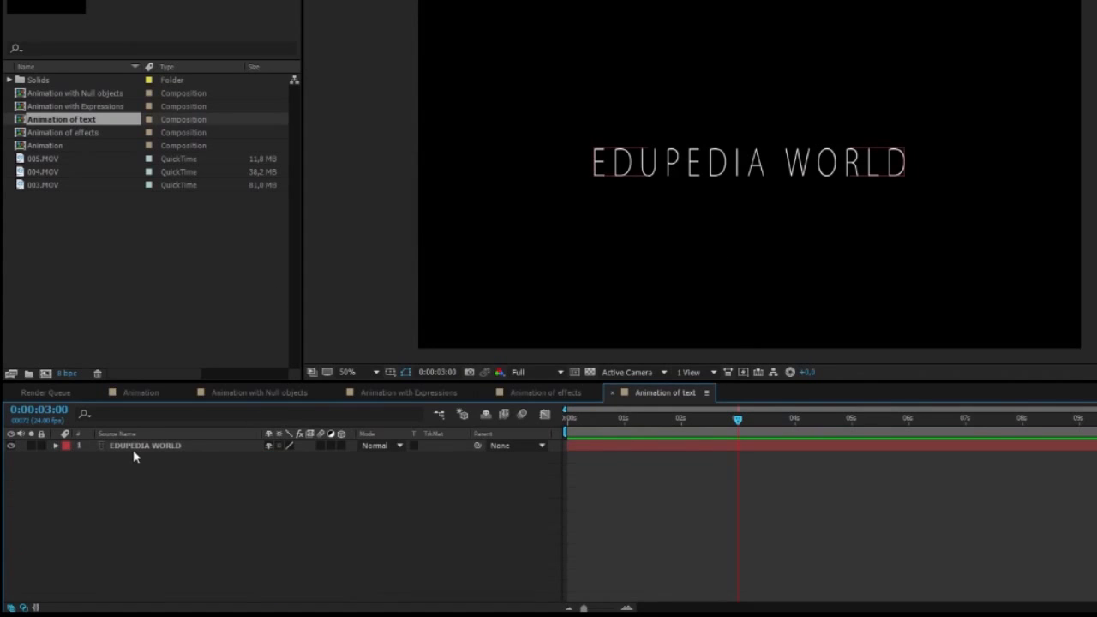
click(135, 451)
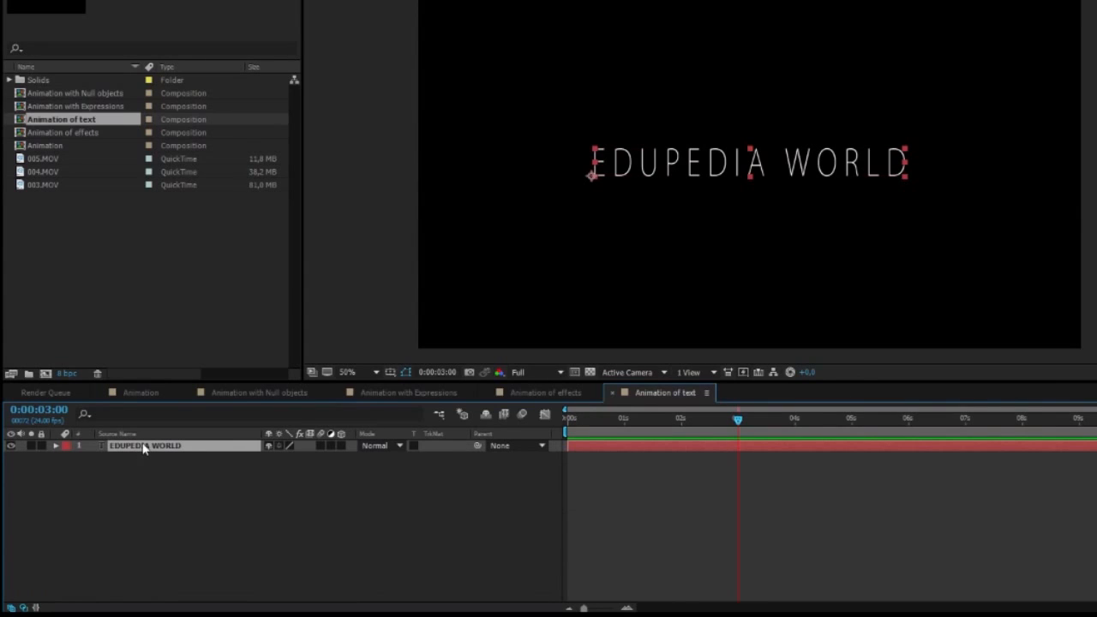
click(184, 488)
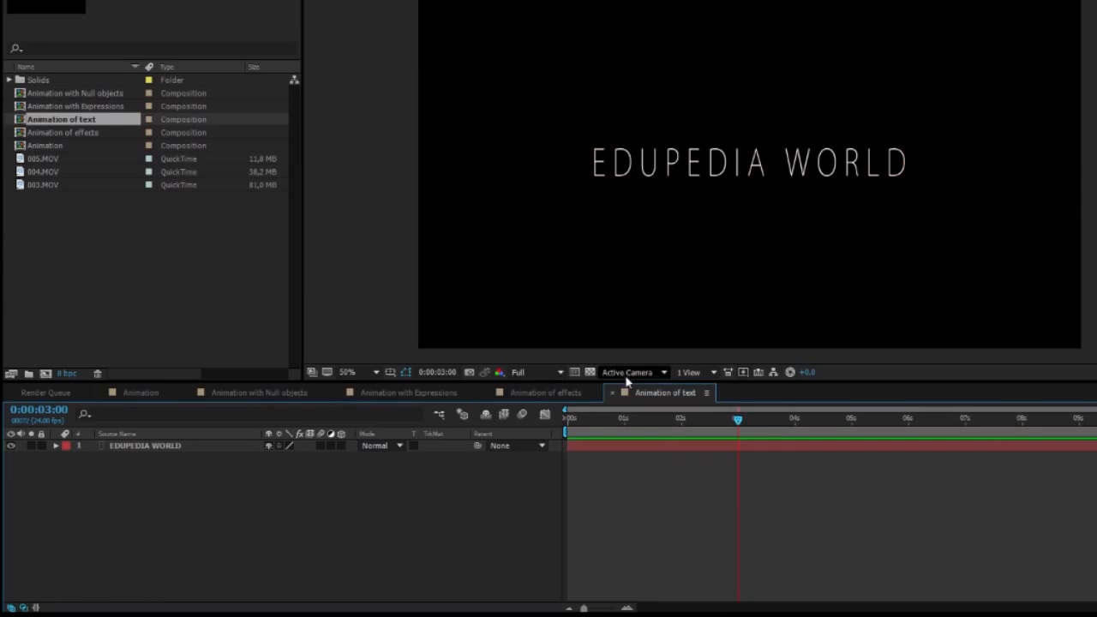
Step: Paste the EDUPEDIA WORLD layer into the Animation with Expressions composition, after scrubbing it and collapsing the Box layer
click(523, 394)
click(383, 392)
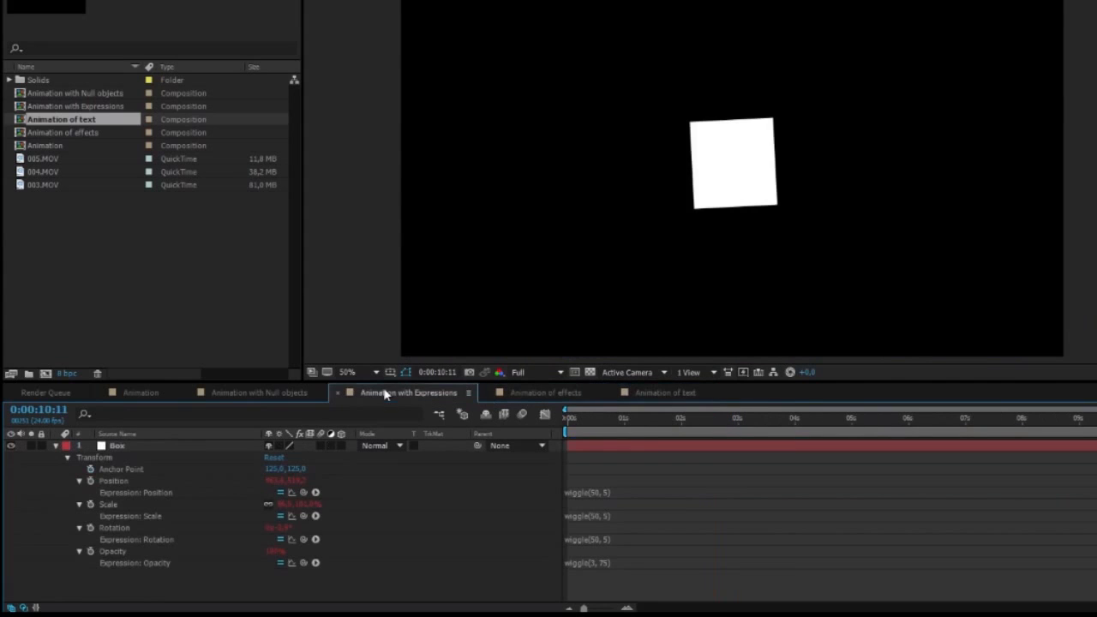
click(607, 420)
drag(607, 420, 1096, 428)
click(56, 447)
key(ctrl+v)
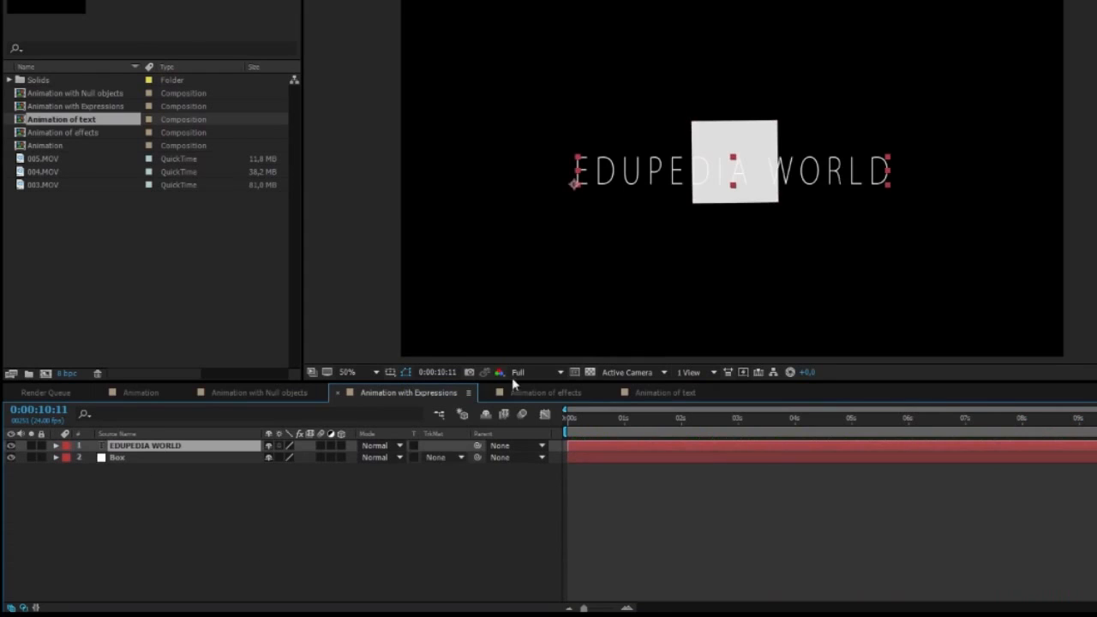
Step: Move the EDUPEDIA WORLD title below the wiggling box and preview both animations together up to about 6.7 seconds
drag(655, 178, 668, 281)
click(478, 541)
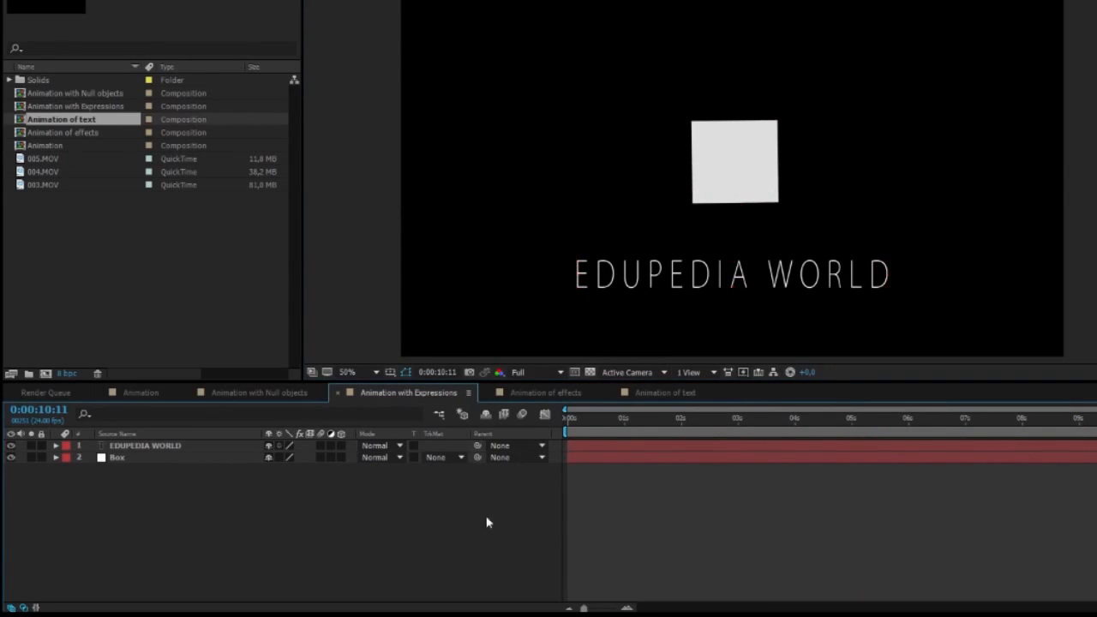
key(space)
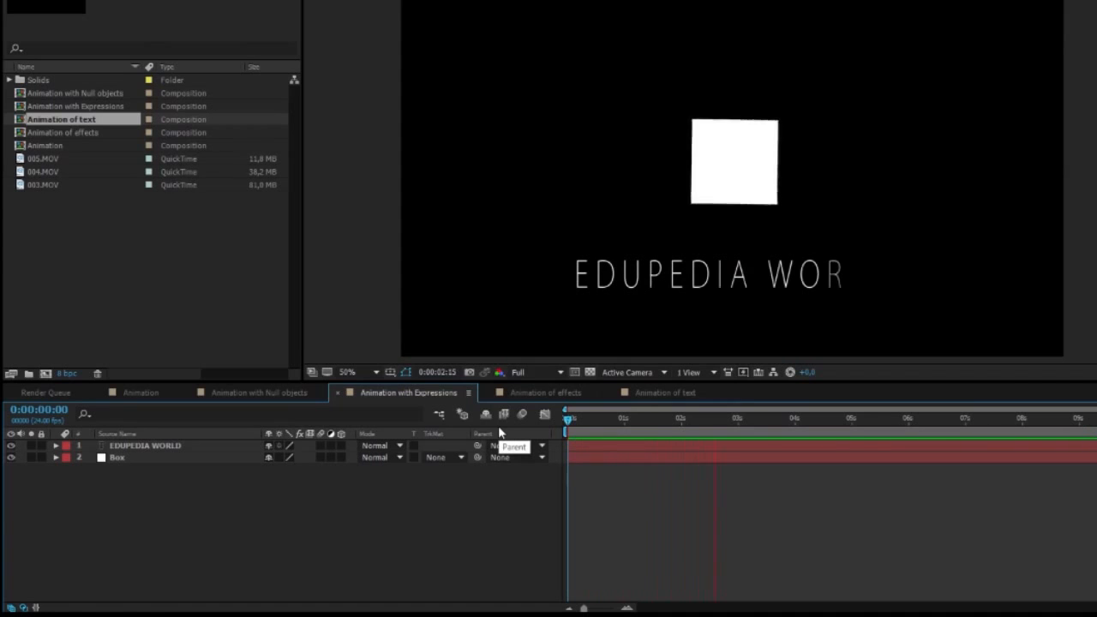
drag(600, 418, 949, 420)
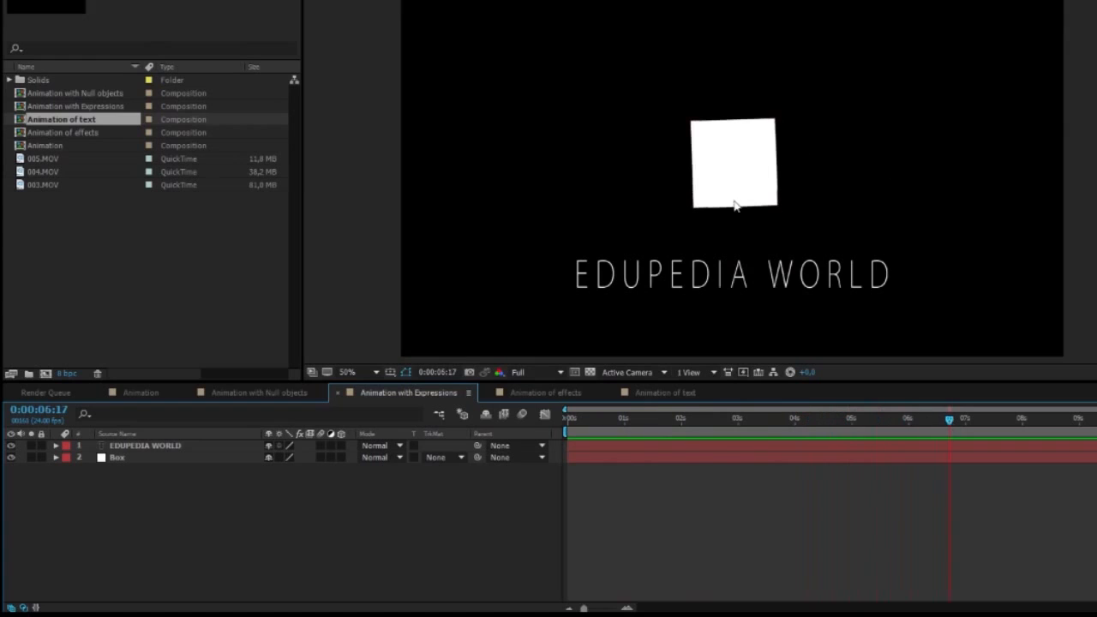
Step: Paste the title layer into the Animation with Null objects composition, place it below the boxes and scrub through the result
click(256, 394)
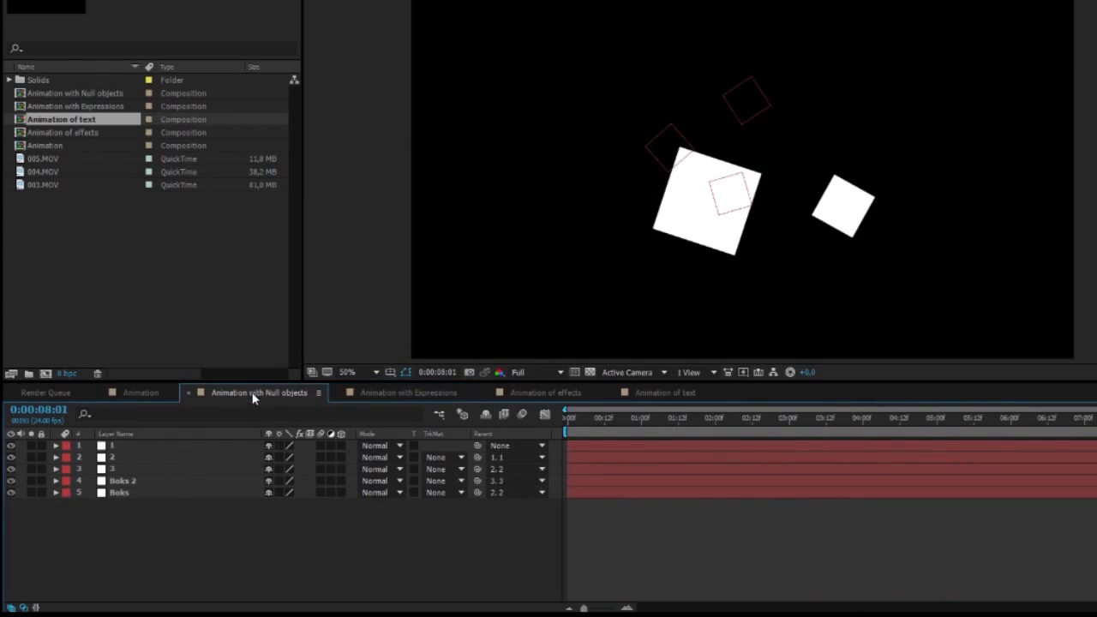
key(ctrl+v)
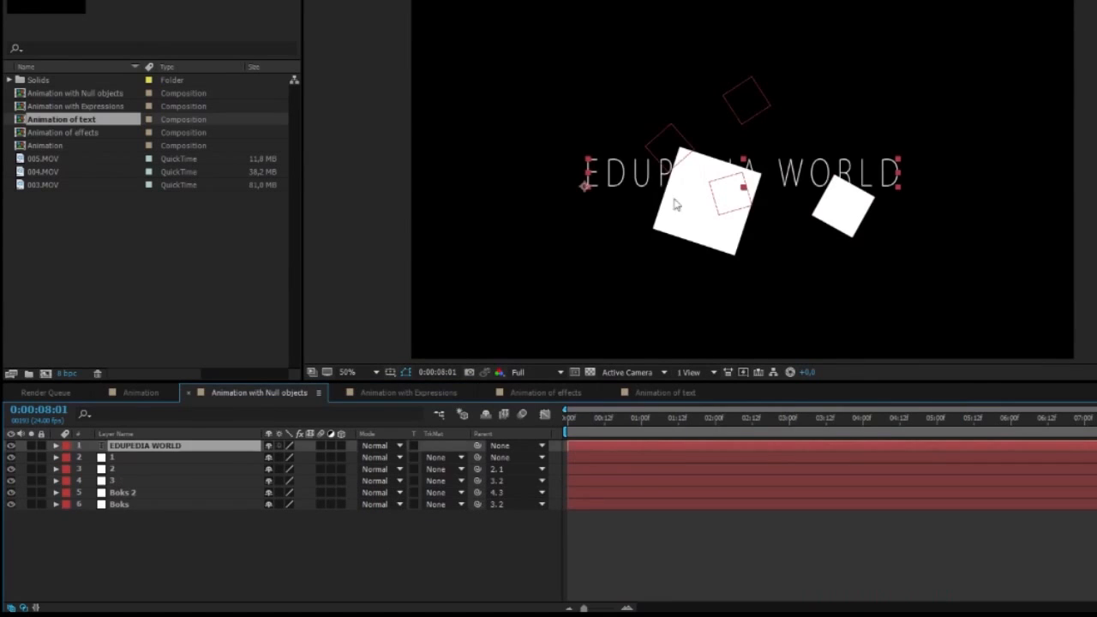
drag(661, 176, 662, 315)
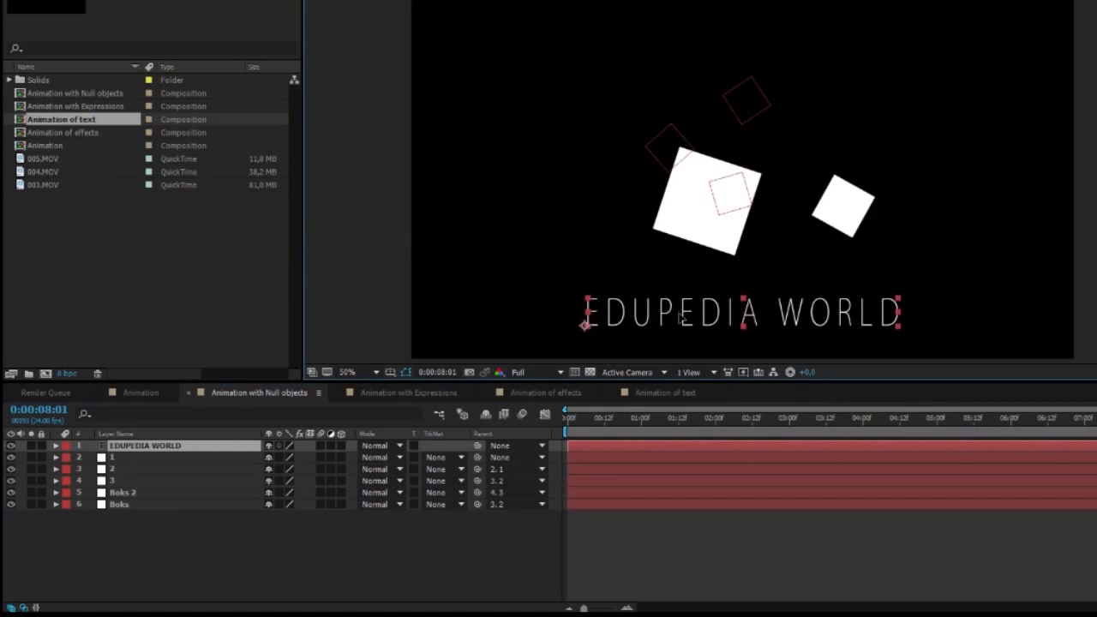
click(523, 540)
drag(583, 420, 1096, 419)
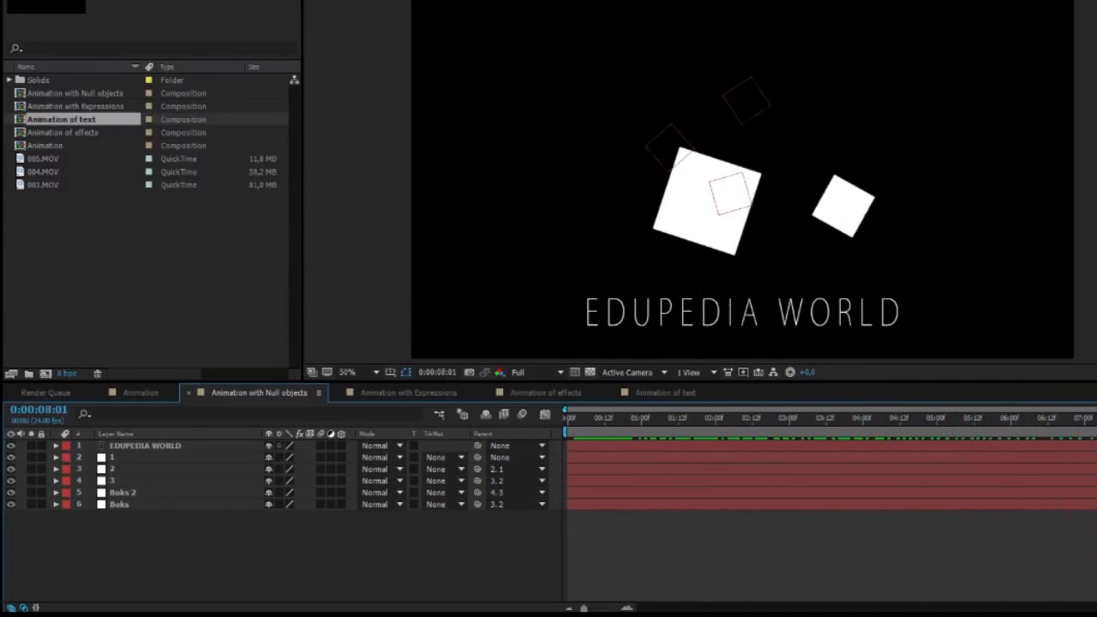
Step: Paste the title layer into the Animation composition, place it near the frame's lower edge and preview it from the start
click(140, 392)
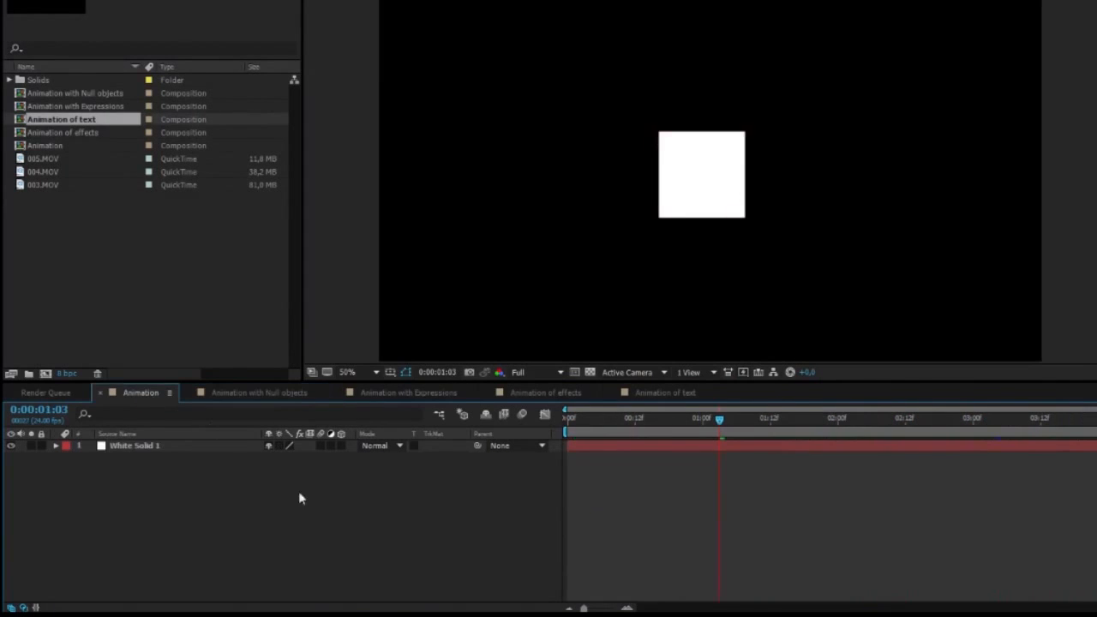
key(ctrl+v)
drag(566, 186, 566, 333)
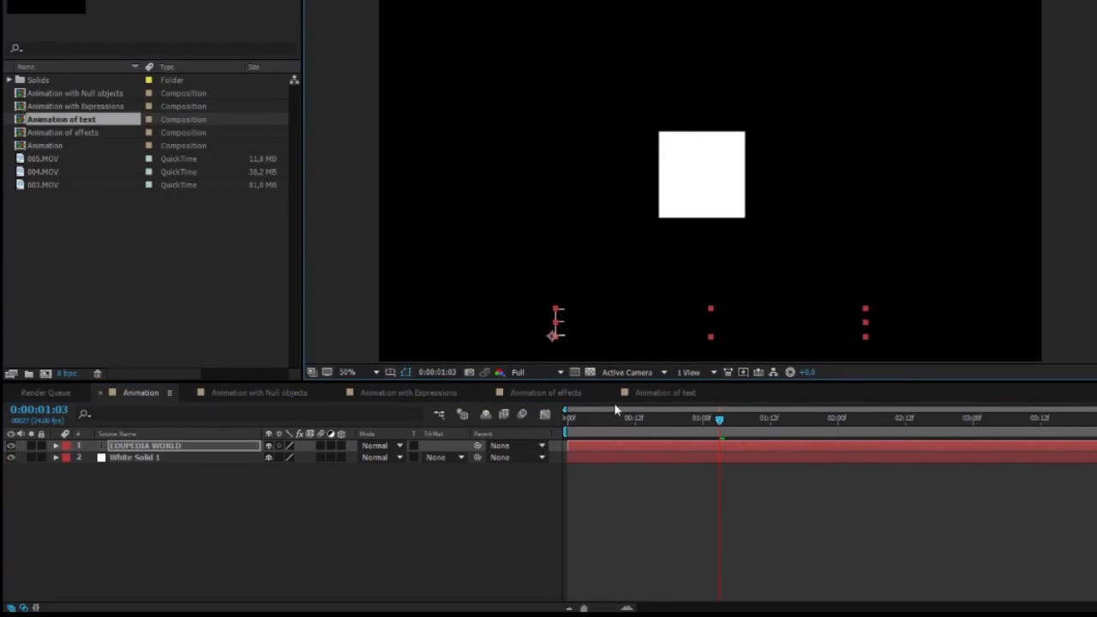
key(Home)
key(space)
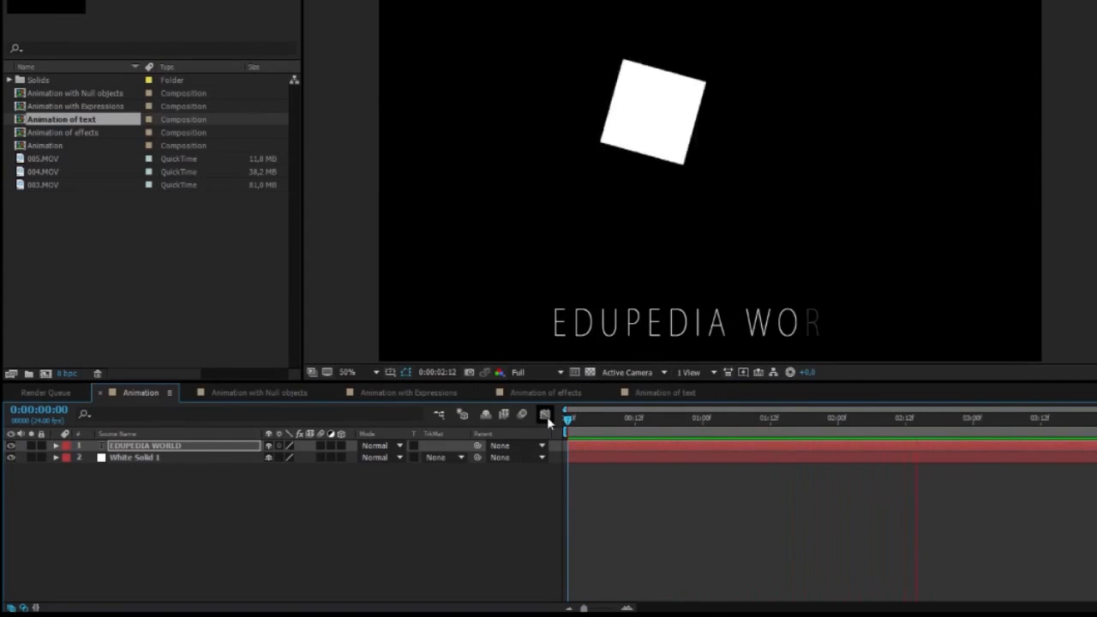
drag(656, 420, 1096, 424)
Step: Move the EDUPEDIA WORLD title up onto the white square's resting position and preview the composition
drag(713, 330, 716, 178)
drag(1096, 418, 682, 402)
key(KP_0)
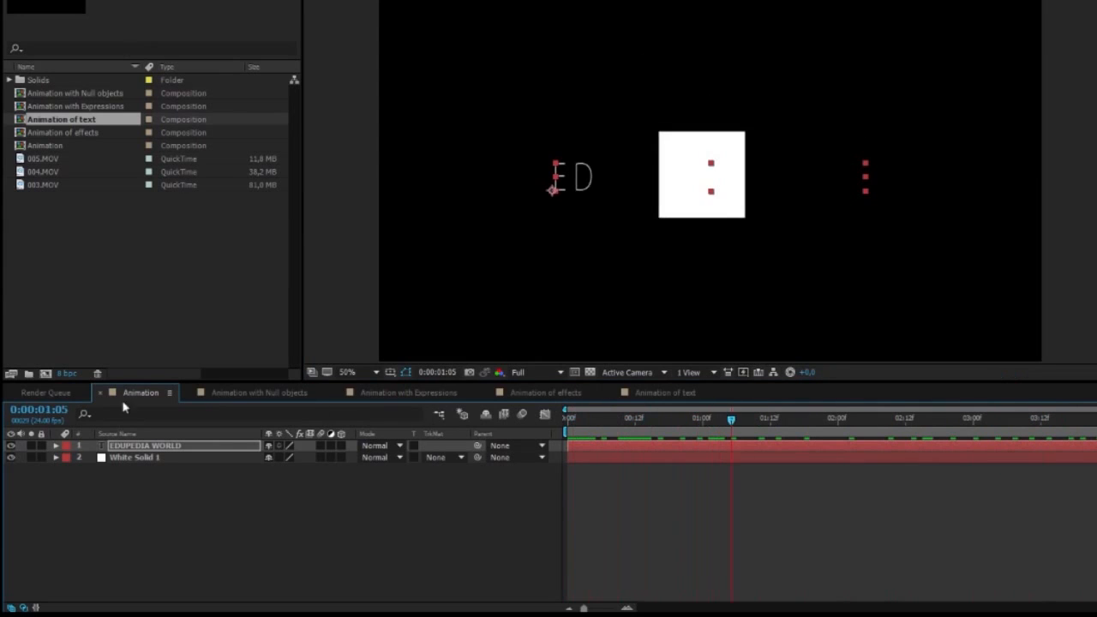
Step: Expand the title layer's range selector properties and move its Offset keyframes to about 3 and 3.8 seconds
click(112, 446)
key(u)
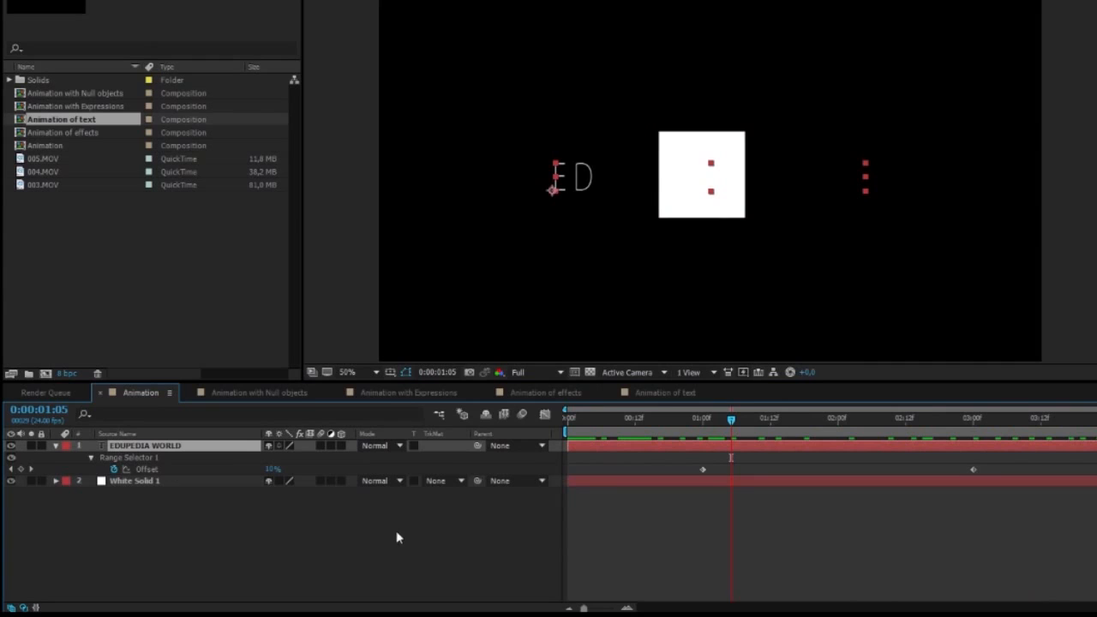
click(93, 459)
click(93, 459)
click(55, 444)
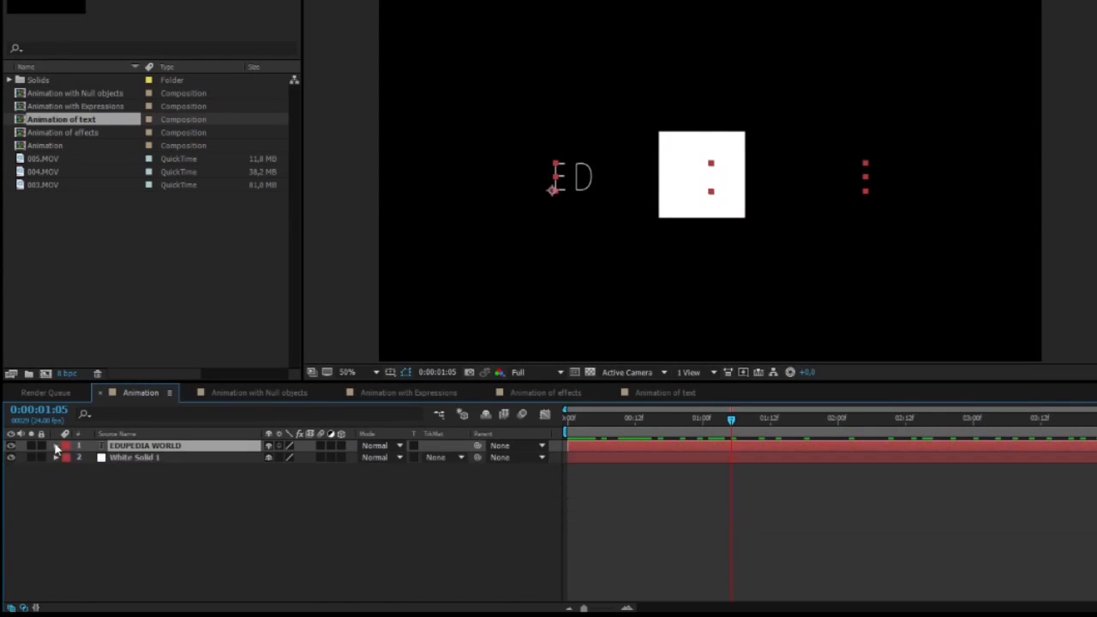
click(54, 445)
drag(734, 421, 703, 421)
drag(705, 554, 1091, 561)
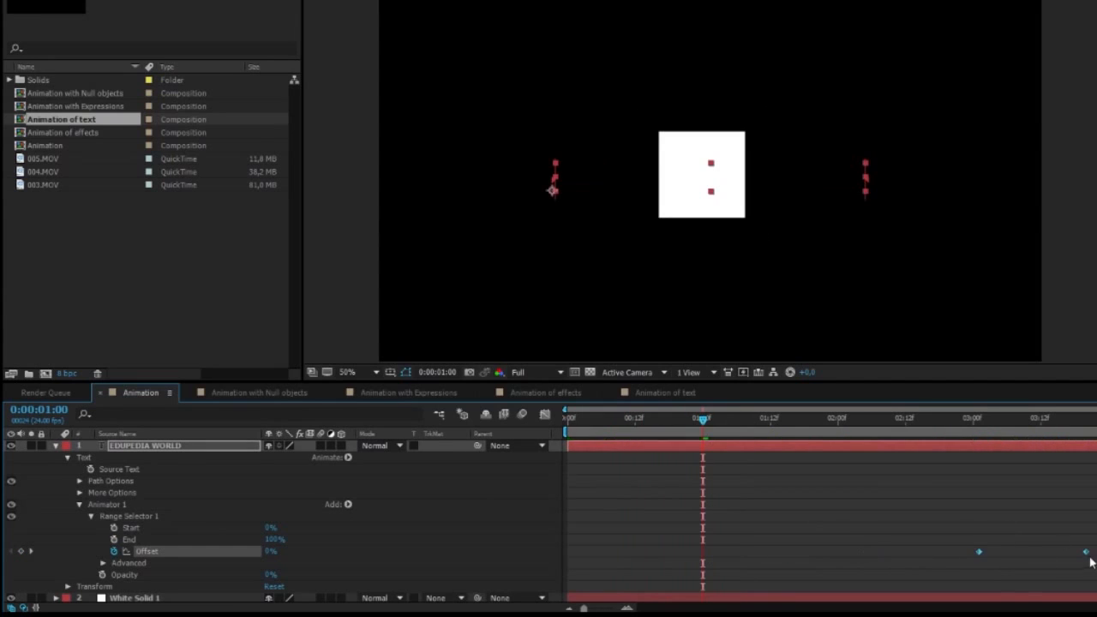
Step: Preview the Animation composition to check the retimed title against the white square
right_click(730, 487)
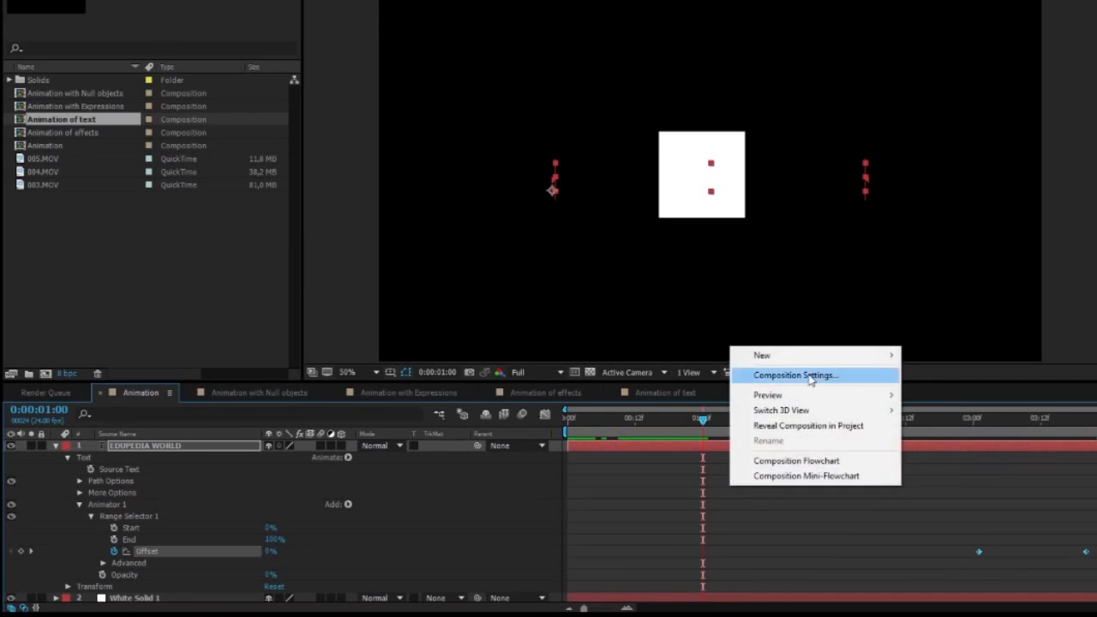
click(839, 532)
key(space)
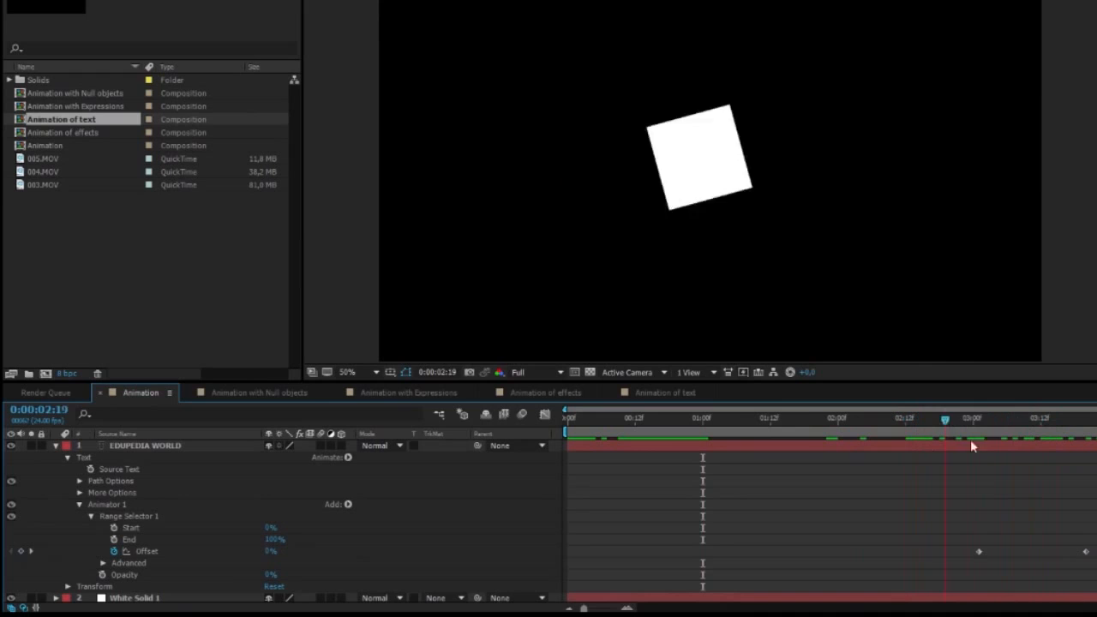
Step: Lengthen the Animation composition to a duration of 0:00:08:10
right_click(714, 482)
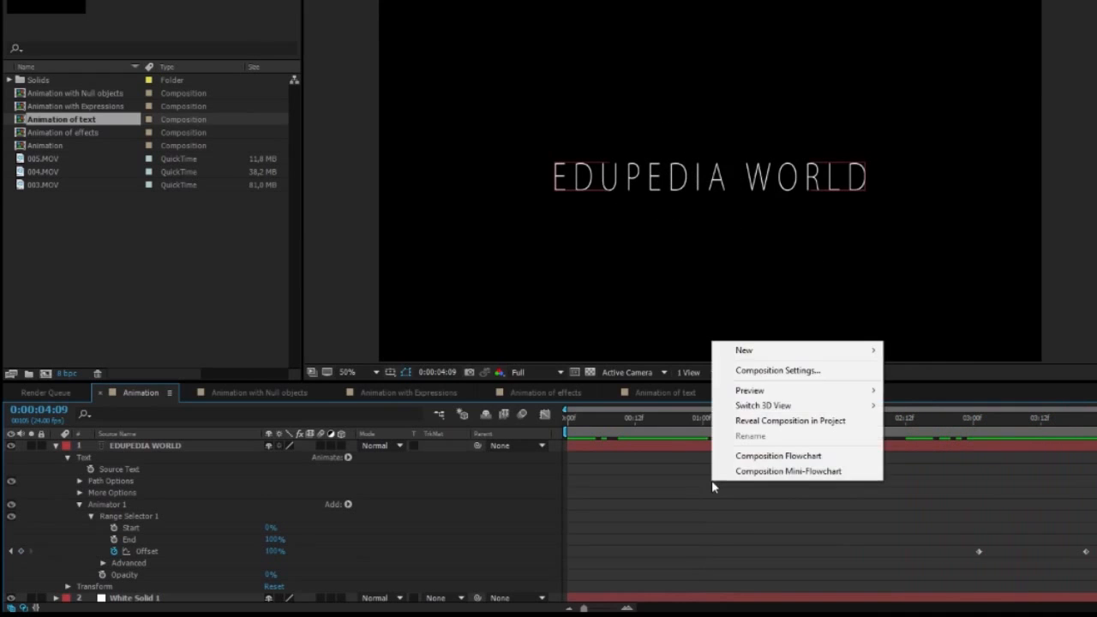
click(767, 370)
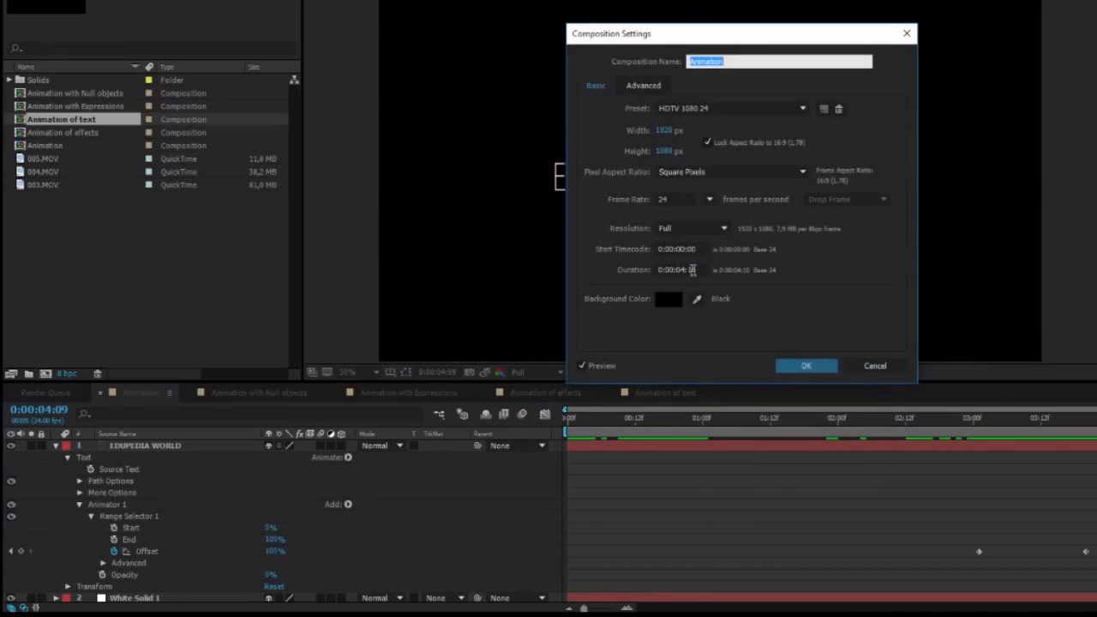
click(689, 270)
key(BackSpace)
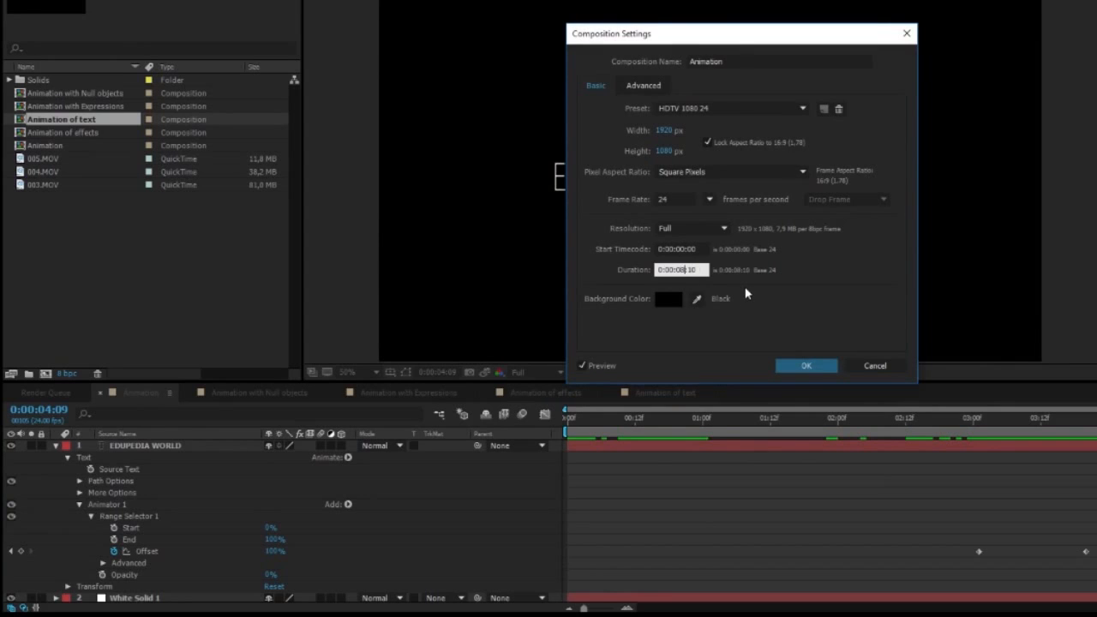
text(8)
click(816, 371)
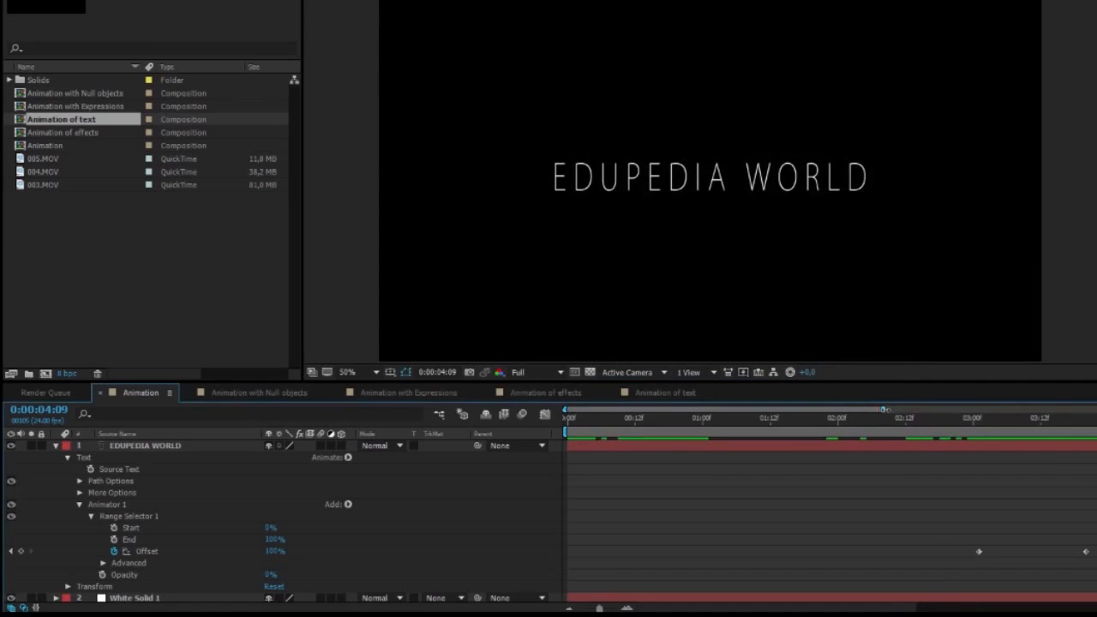
Step: Move the title's two Offset keyframes to about 0:00:04:05 and 0:00:04:17 so the reveal follows the white square
mouse_move(869, 420)
mouse_down()
mouse_move(797, 434)
mouse_move(881, 432)
mouse_up()
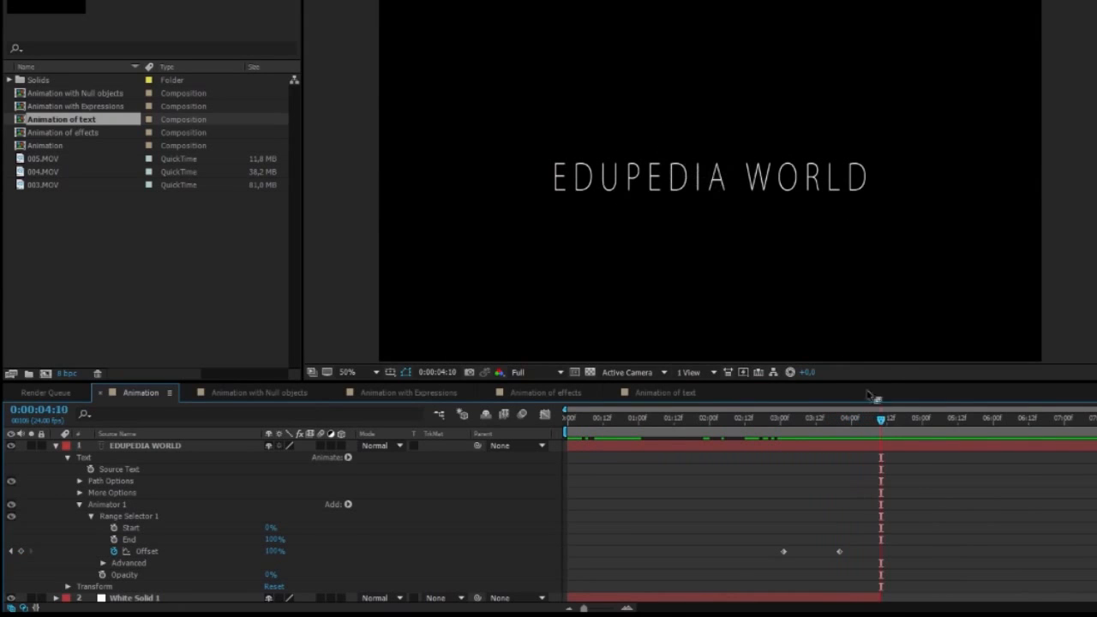
mouse_move(747, 515)
mouse_down()
mouse_move(872, 577)
mouse_move(874, 552)
mouse_move(933, 553)
mouse_move(910, 552)
mouse_up()
drag(849, 530, 911, 561)
click(914, 556)
click(910, 552)
drag(857, 530, 900, 554)
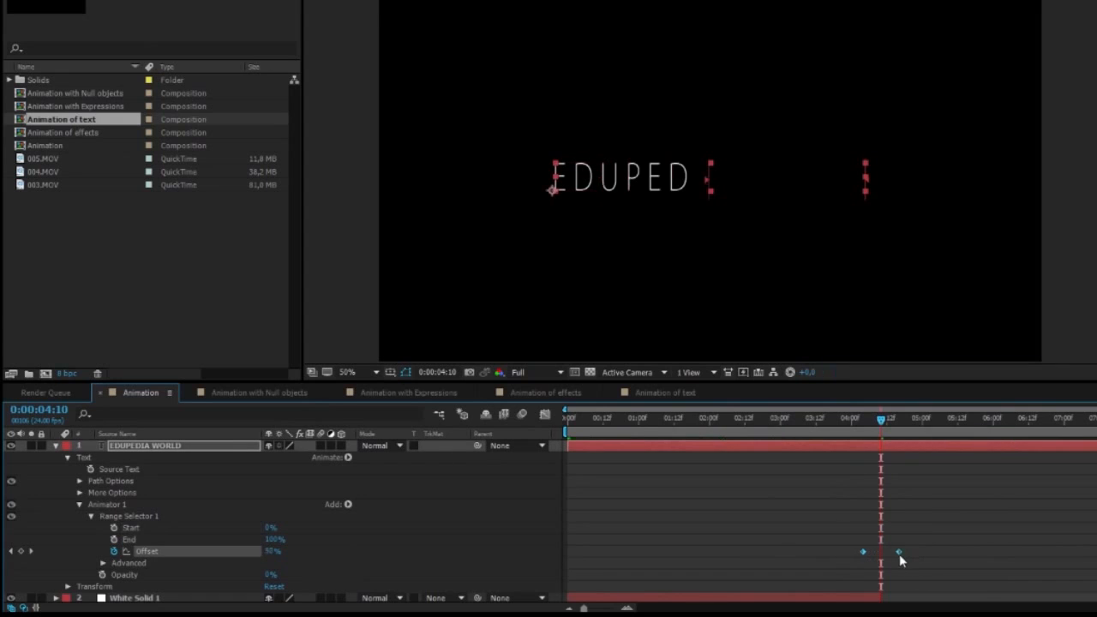
Step: Preview the composition from the start, and again with the work area starting at 3 seconds
click(836, 428)
key(KP_0)
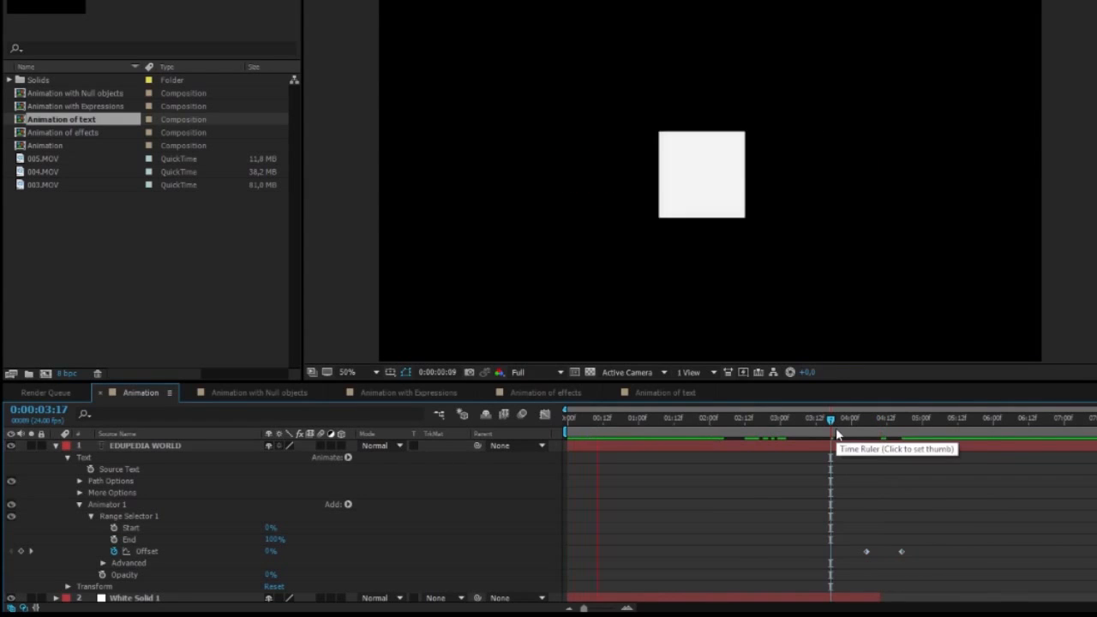
click(780, 420)
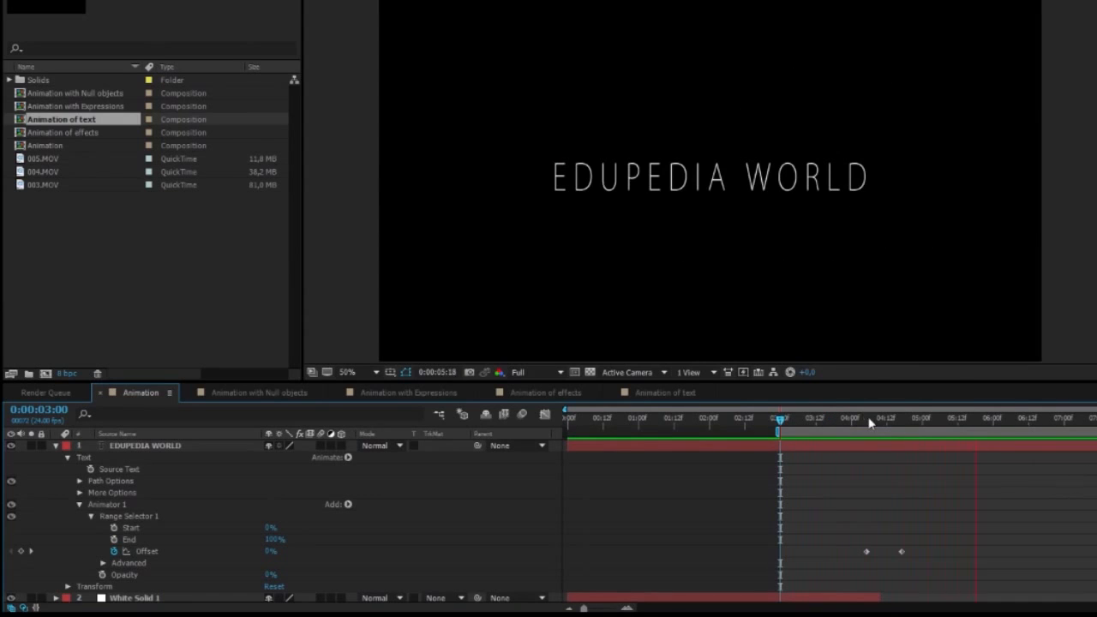
Step: Try lowering the title's Offset to 46% at 0:00:04:17 and scrub through the frames around it
drag(887, 432, 931, 454)
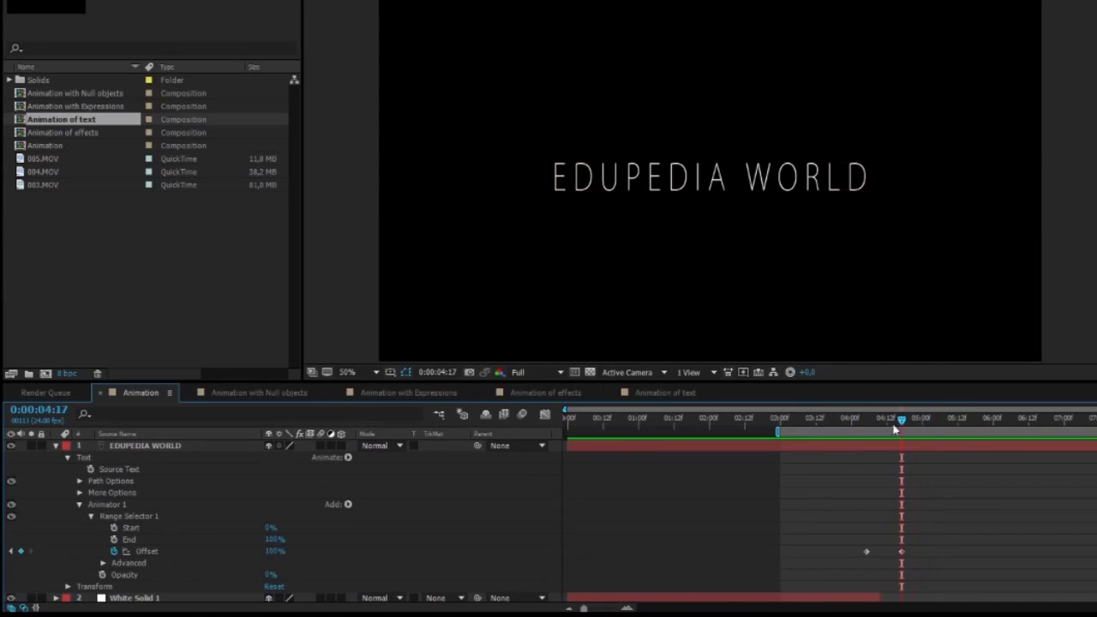
drag(274, 551, 259, 528)
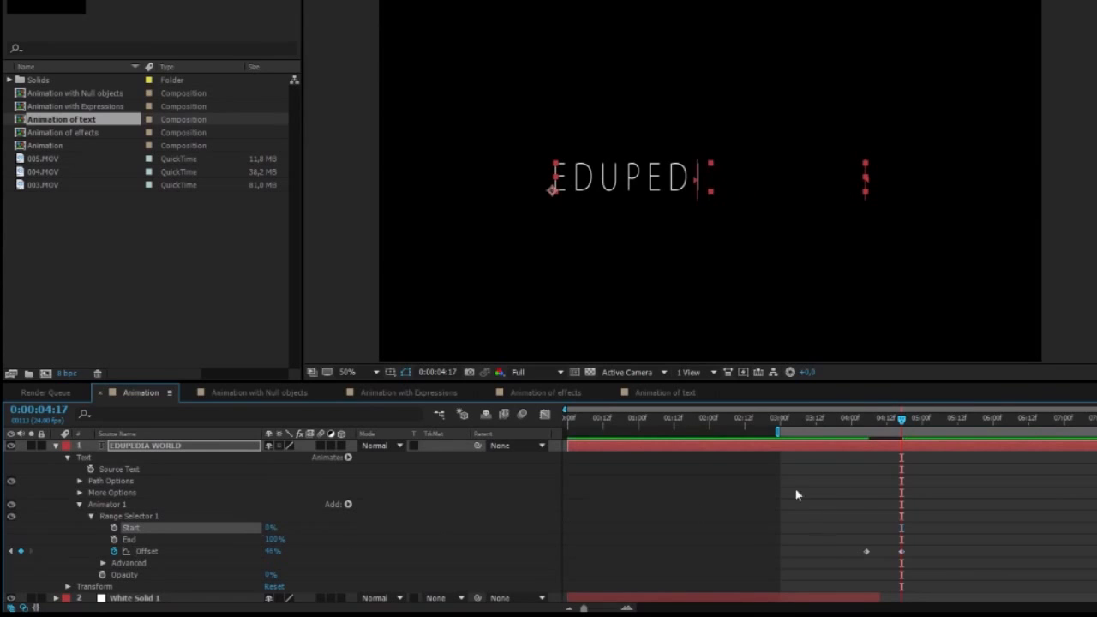
mouse_move(892, 426)
mouse_down()
mouse_move(845, 426)
mouse_move(906, 441)
mouse_up()
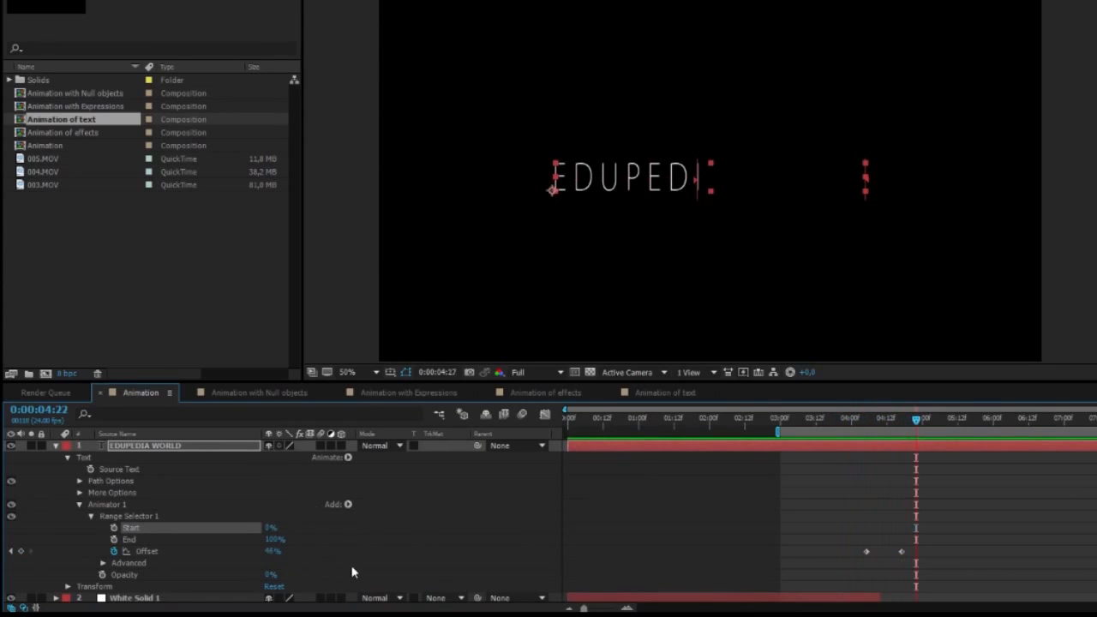
click(657, 551)
mouse_move(898, 424)
mouse_down()
mouse_move(850, 426)
mouse_move(965, 430)
mouse_move(811, 434)
mouse_move(951, 436)
mouse_move(934, 422)
mouse_move(846, 432)
mouse_move(902, 434)
mouse_up()
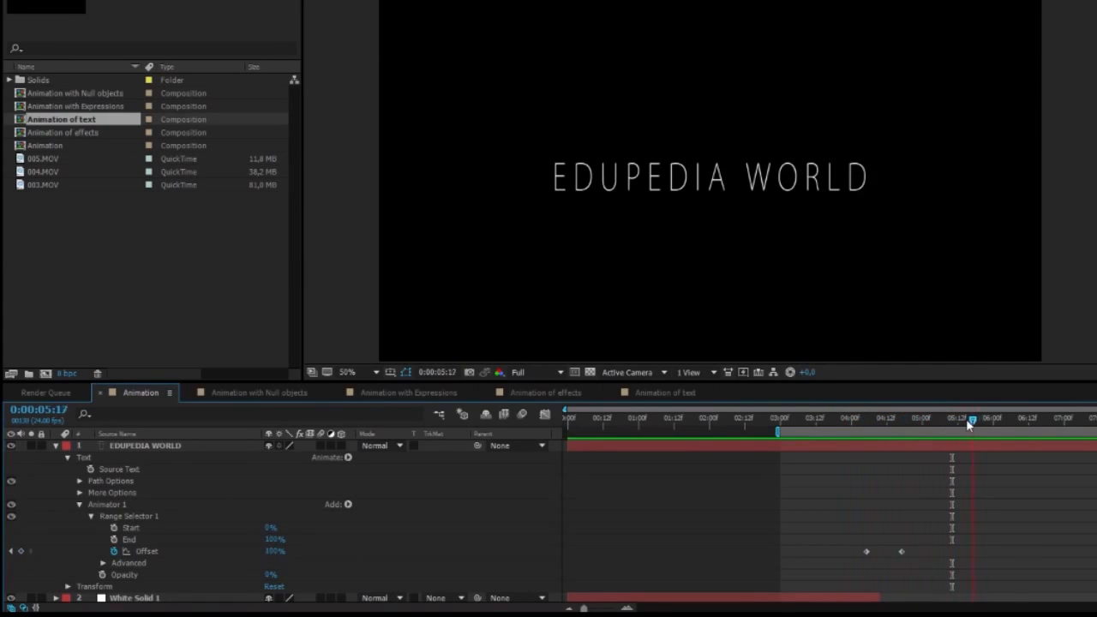
Step: Move the EDUPEDIA WORLD layer's anchor point to the centre of the text
drag(932, 419, 893, 420)
click(553, 191)
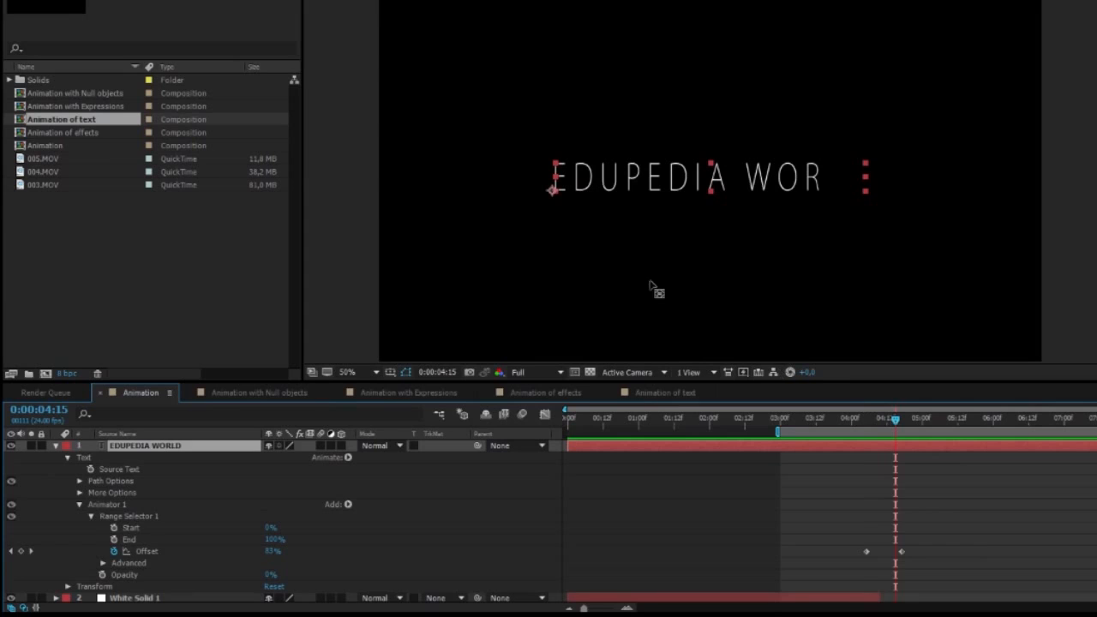
click(554, 193)
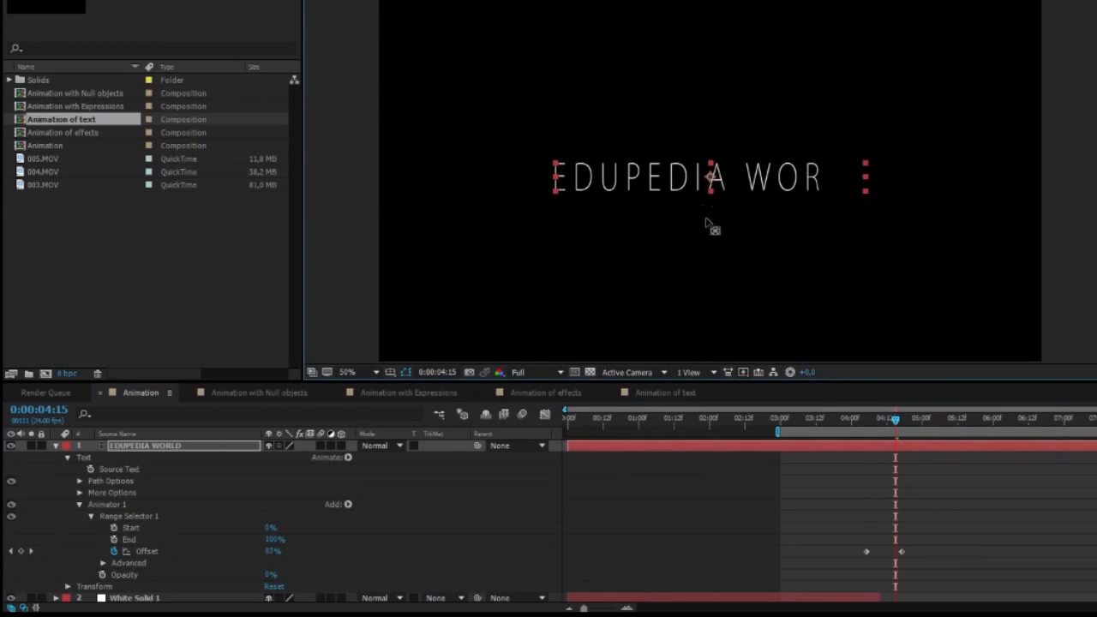
click(723, 241)
click(721, 179)
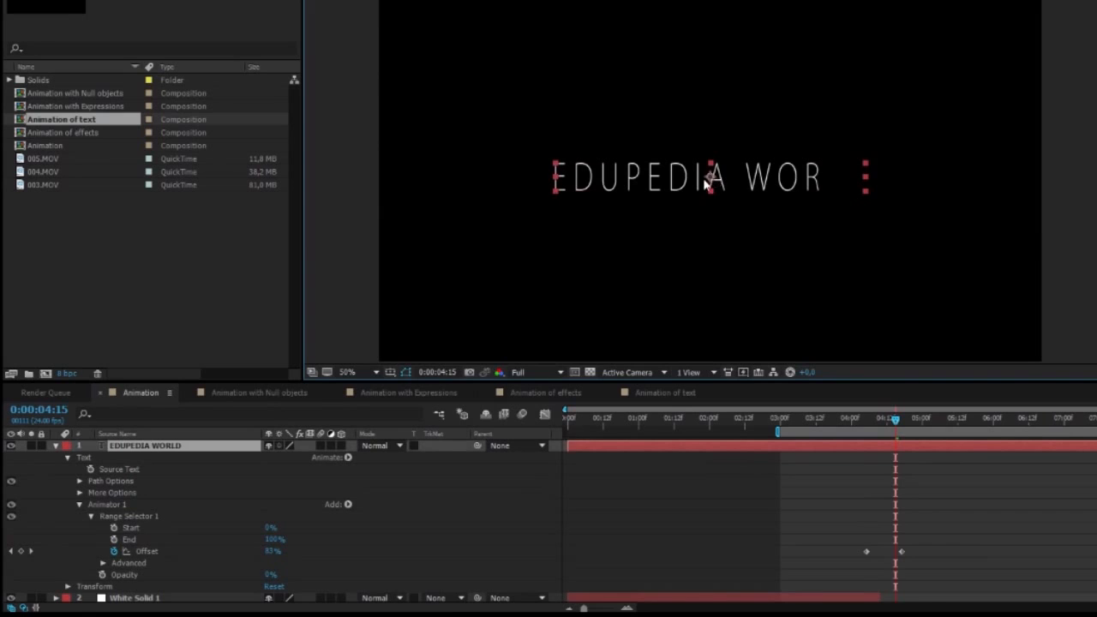
Step: Keyframe the title's Scale at 100% at 0:00:04:05 and at a slightly larger size near 6.8 seconds
drag(895, 425, 868, 422)
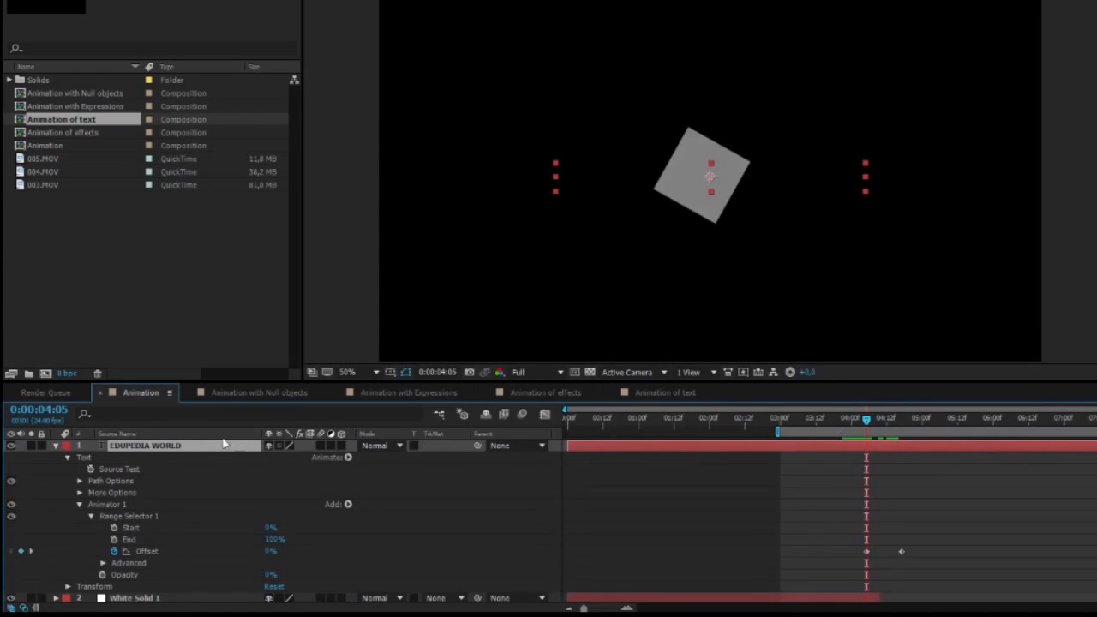
key(s)
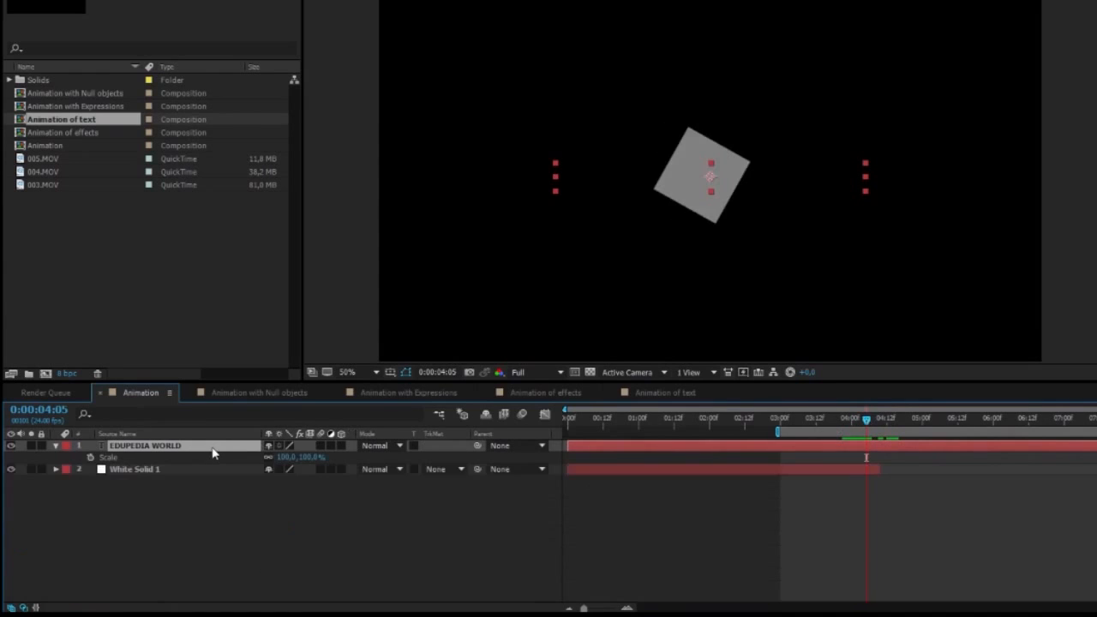
click(91, 457)
drag(872, 420, 1052, 420)
drag(288, 460, 301, 460)
drag(1044, 426, 1008, 430)
Step: Fade out the title by keyframing its Opacity from 100% at about 0:00:06:05 to 0% at 0:00:06:13
key(t)
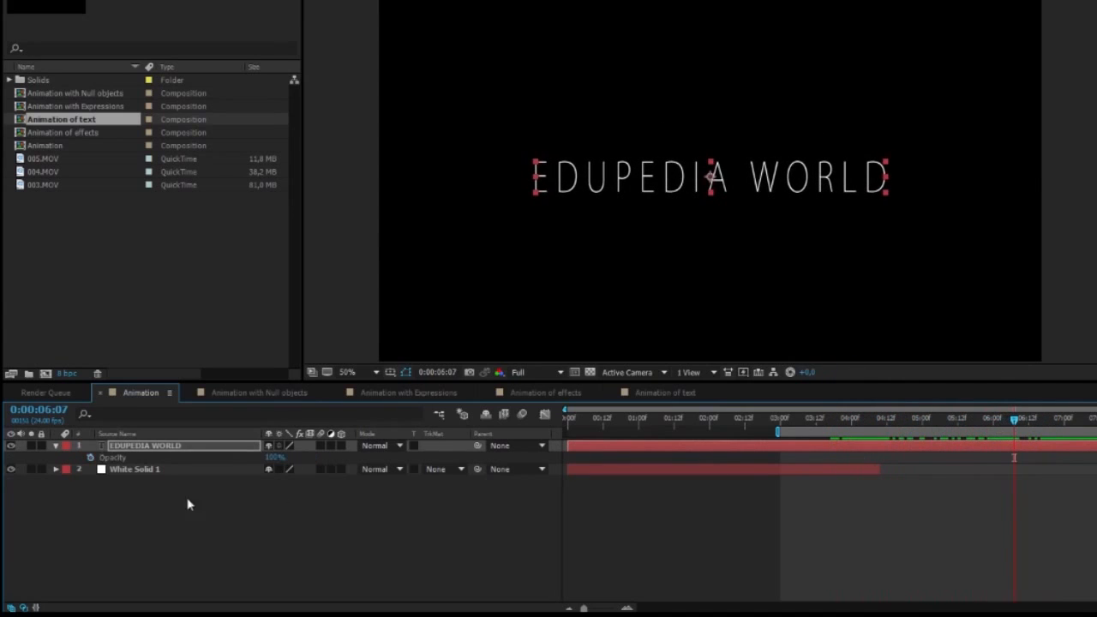
click(90, 458)
click(1020, 420)
drag(1027, 420, 1041, 421)
drag(1015, 457, 1008, 457)
click(1031, 420)
click(275, 457)
text(0)
key(Return)
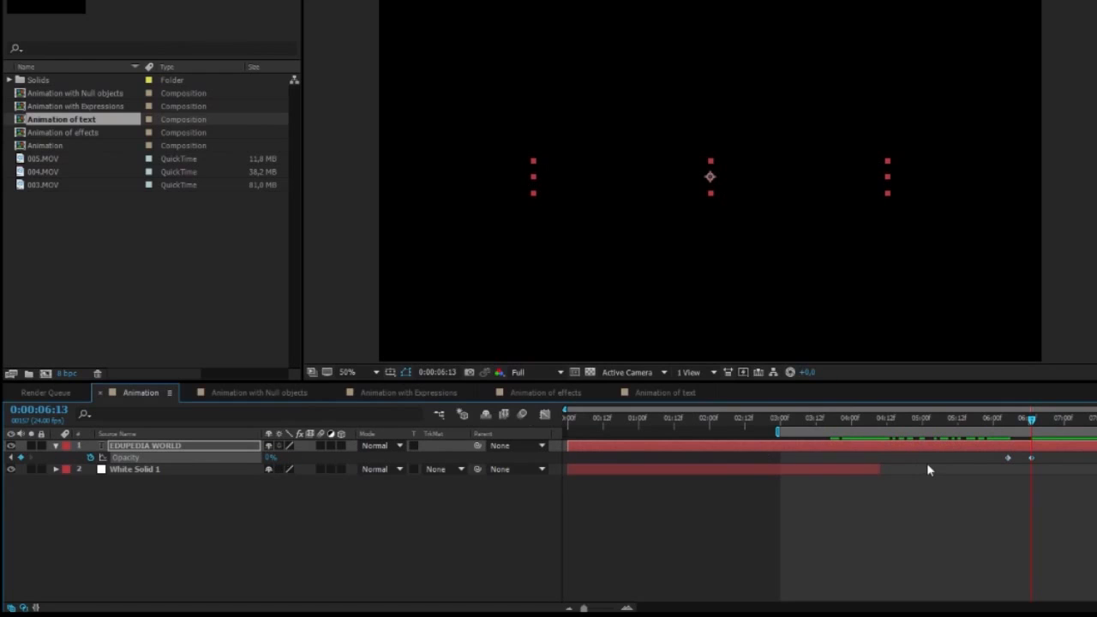
Step: Set the work area from the start to about 0:00:06:13, trim the composition to it and preview from the beginning
key(n)
drag(779, 431, 565, 431)
right_click(1014, 434)
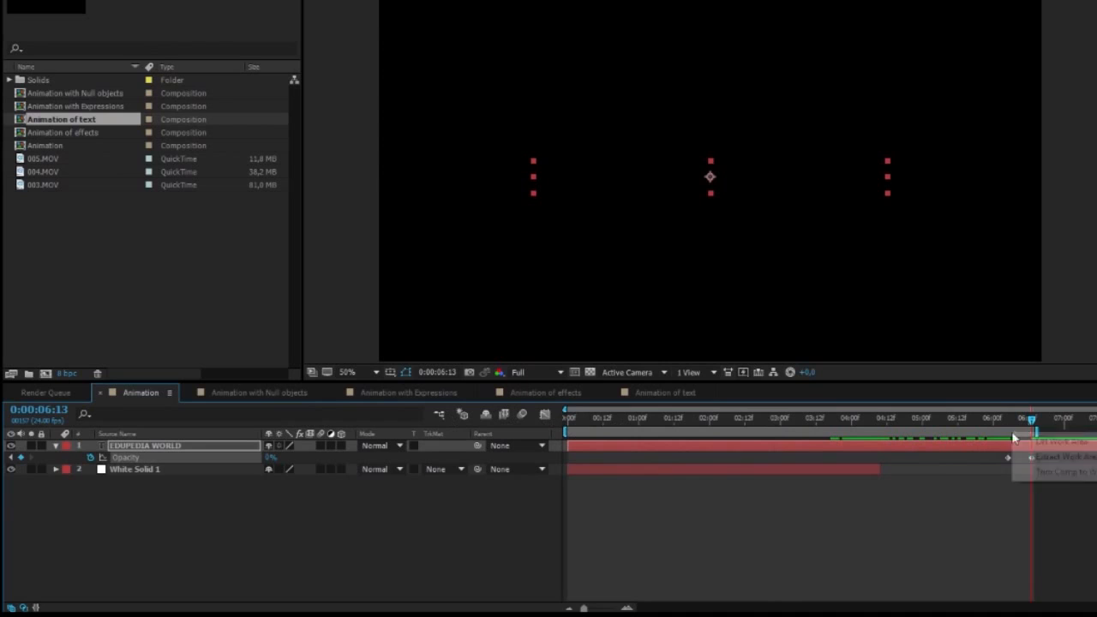
click(1054, 471)
click(932, 514)
key(Home)
key(space)
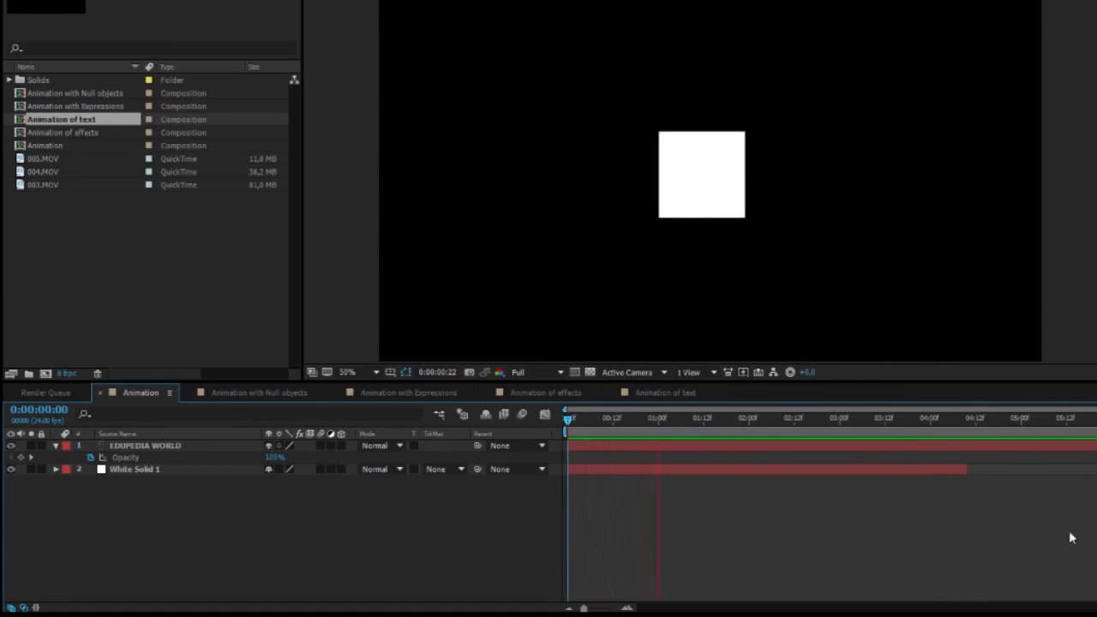
Step: Show the layers' Scale properties, set the title's Scale to 104.2% at 0:00:06:13 and preview the result
click(995, 420)
key(s)
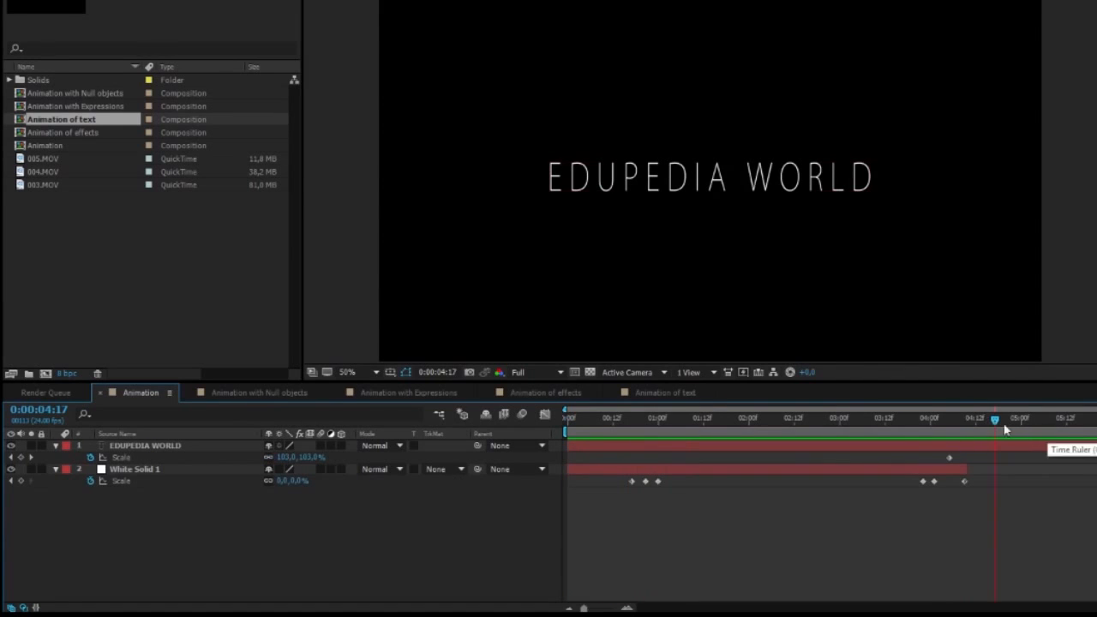
click(171, 448)
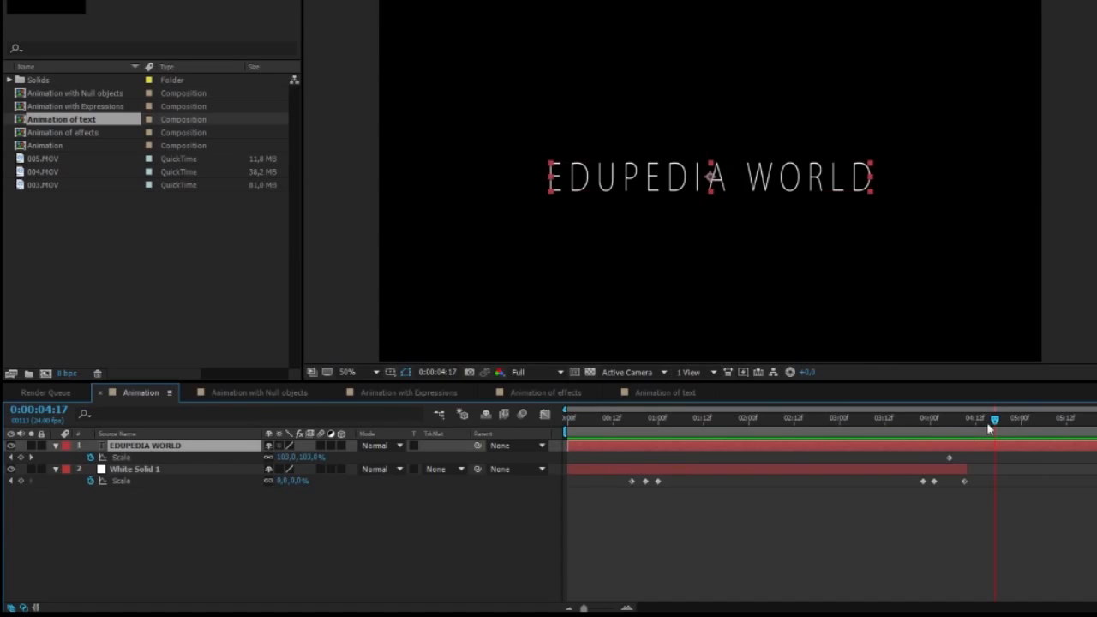
key(space)
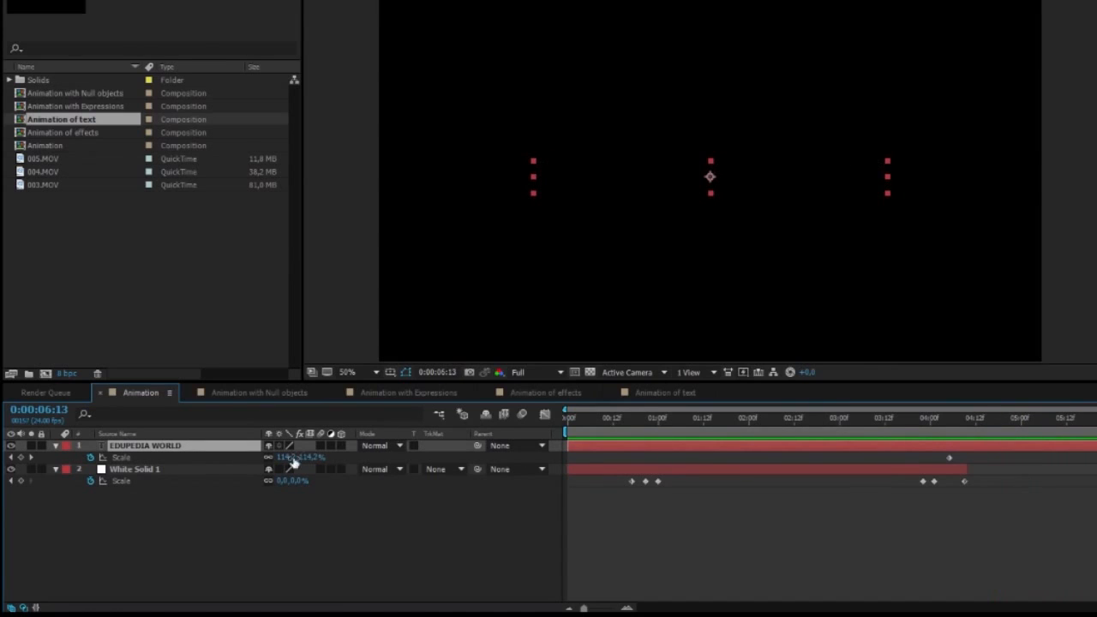
drag(289, 457, 275, 457)
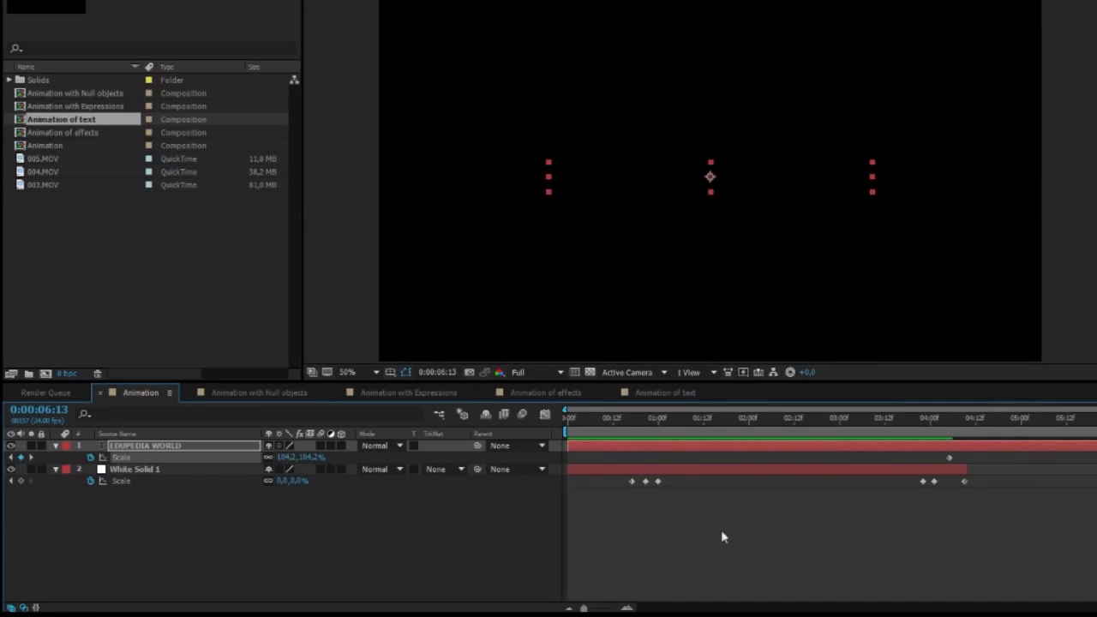
key(space)
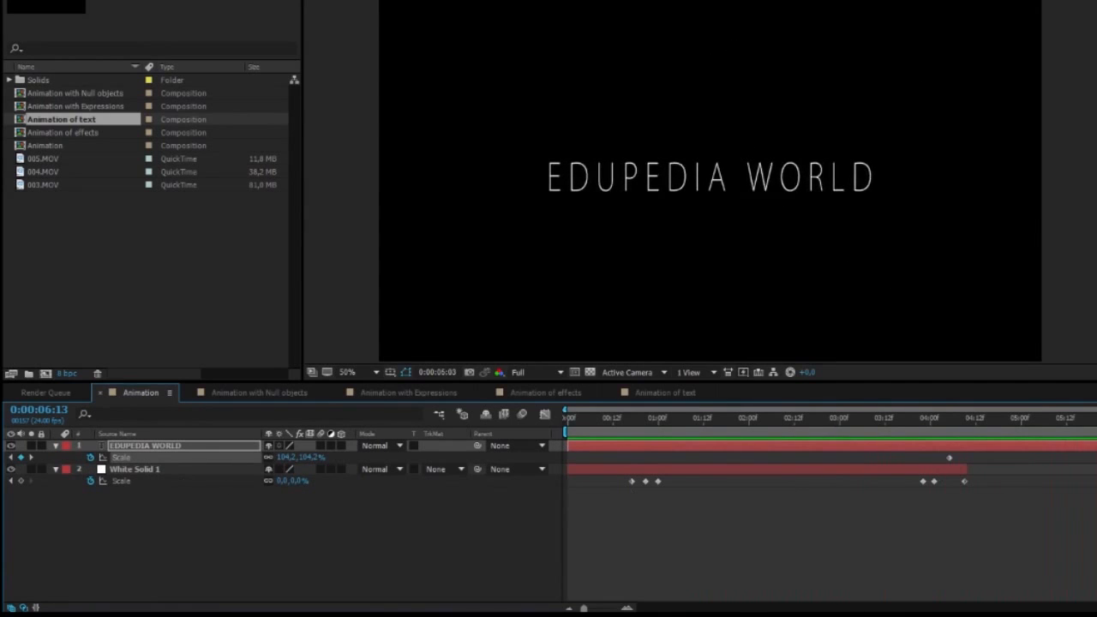
key(space)
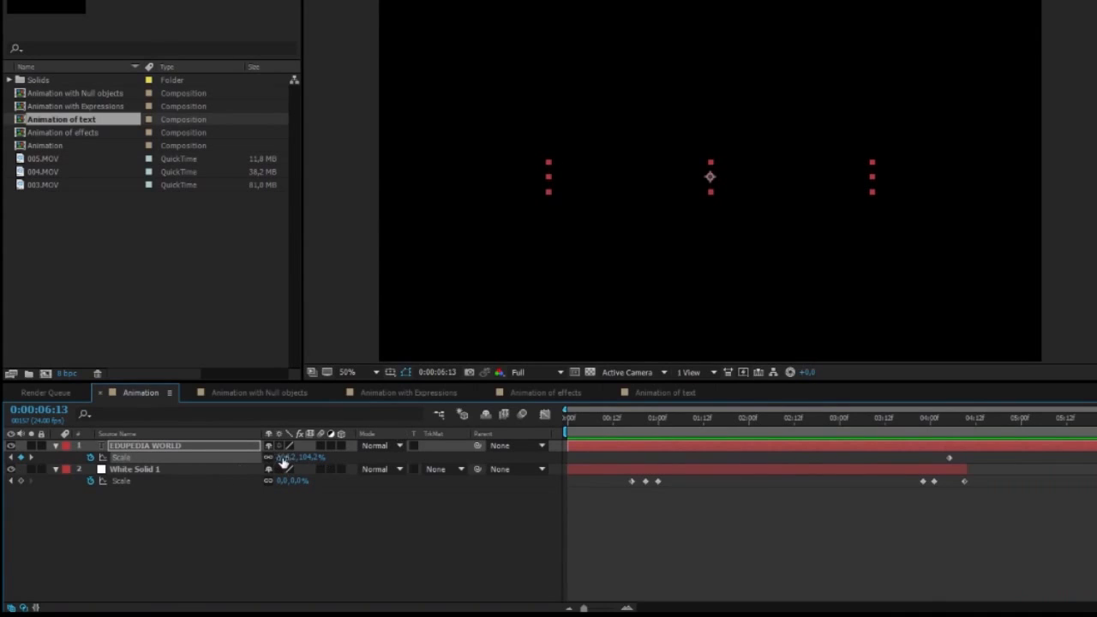
Step: Raise the title's Scale at 0:00:06:13 to 106.2% and scrub through the animation
drag(282, 460, 288, 463)
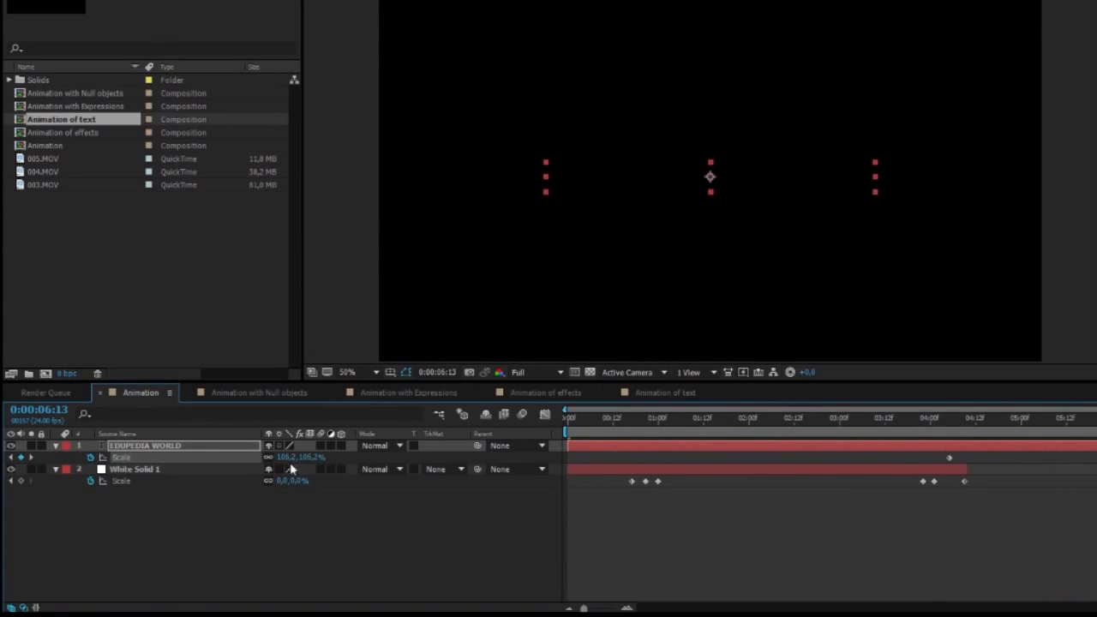
click(462, 486)
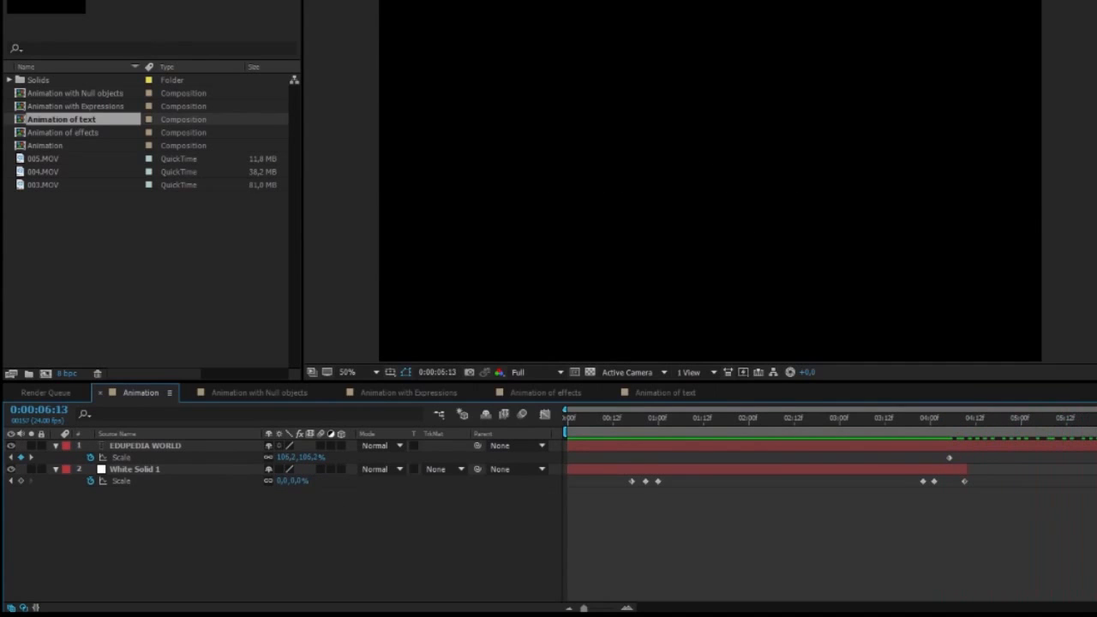
drag(750, 425, 1096, 433)
Step: Switch to the Animation of text composition, expand the title layer and review the properties available for text animators
click(665, 393)
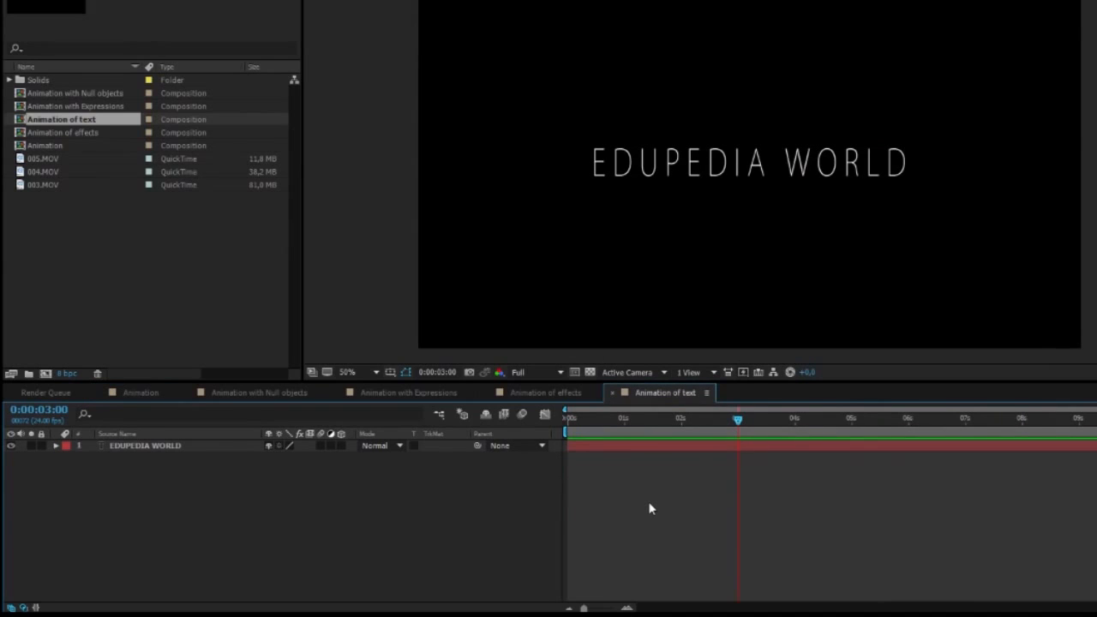
click(56, 446)
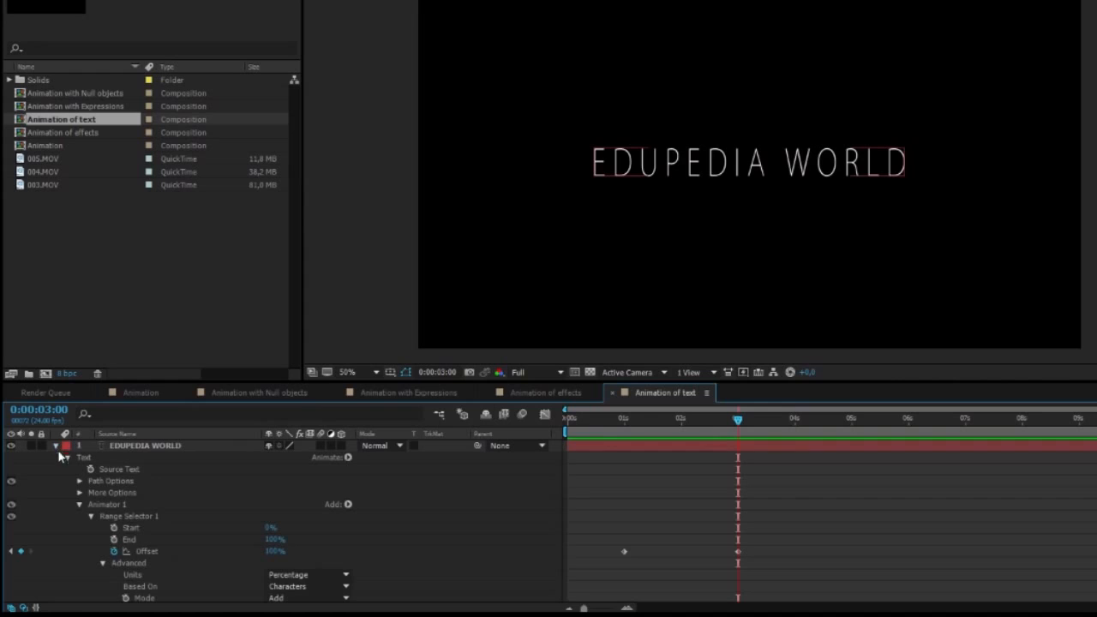
click(349, 459)
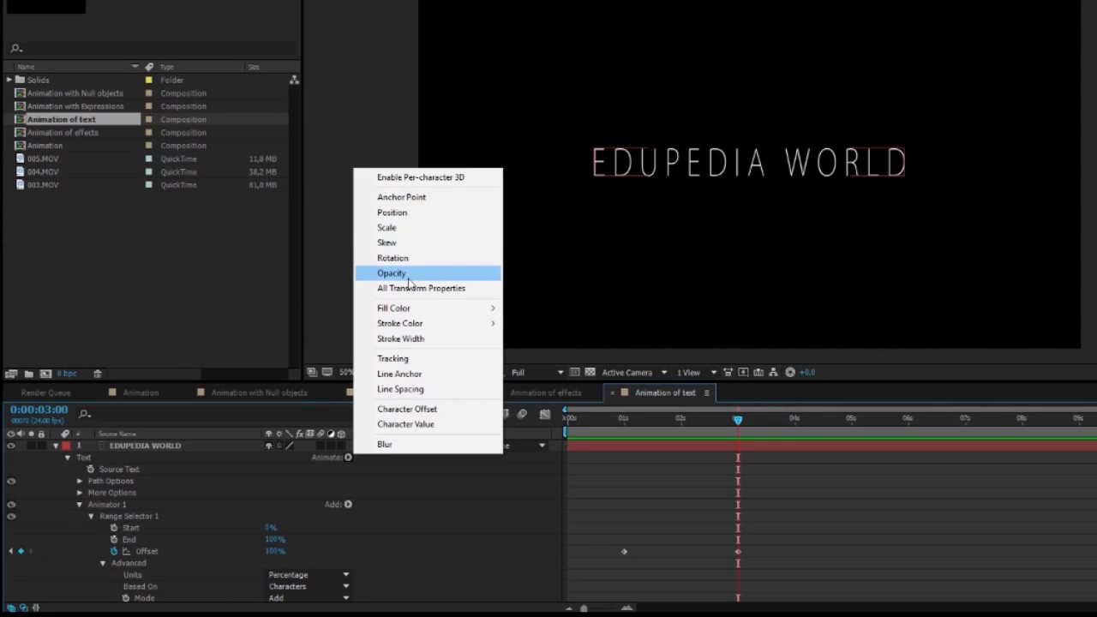
mouse_move(391, 313)
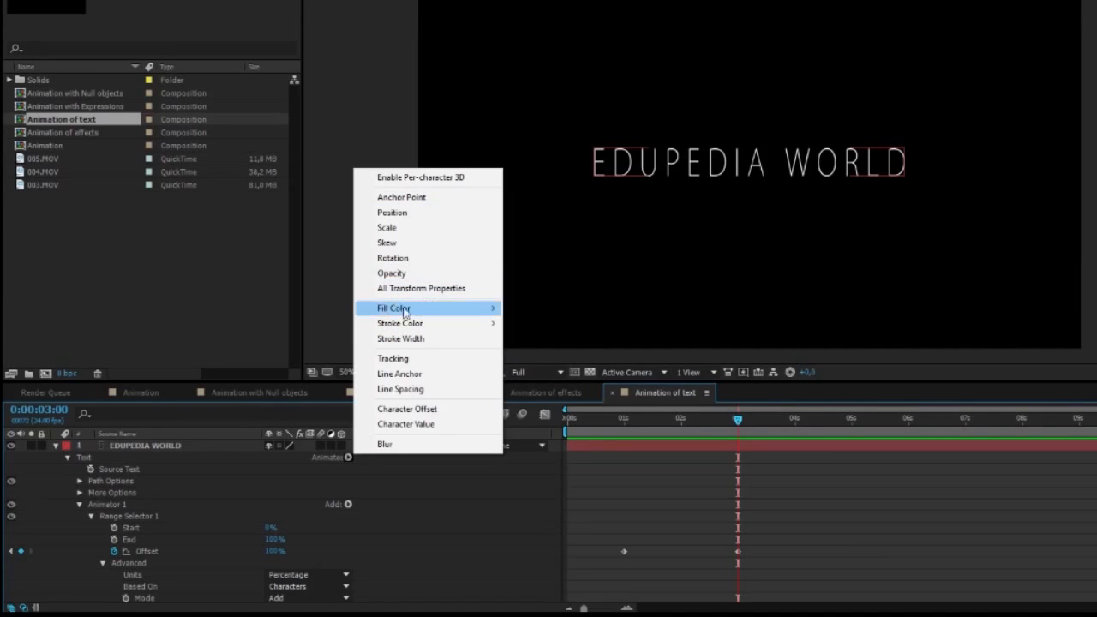
click(334, 301)
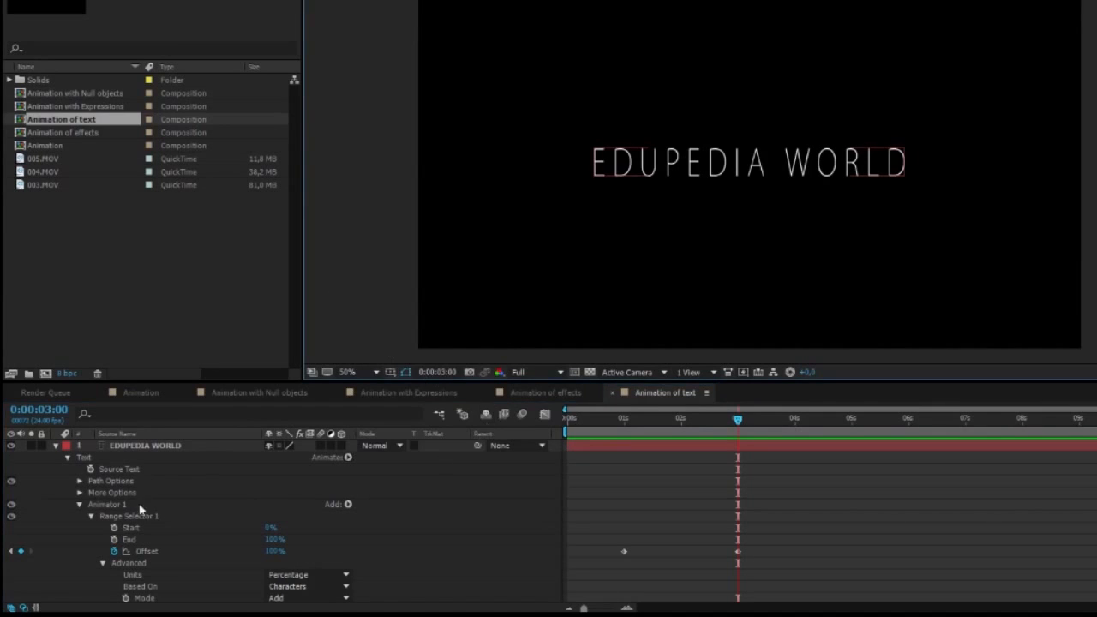
Step: Examine Animator 1's Range Selector settings and scrub between 0:00:02:00 and 0:00:04:12 to check the title's reveal
scroll(135, 508, down, 3)
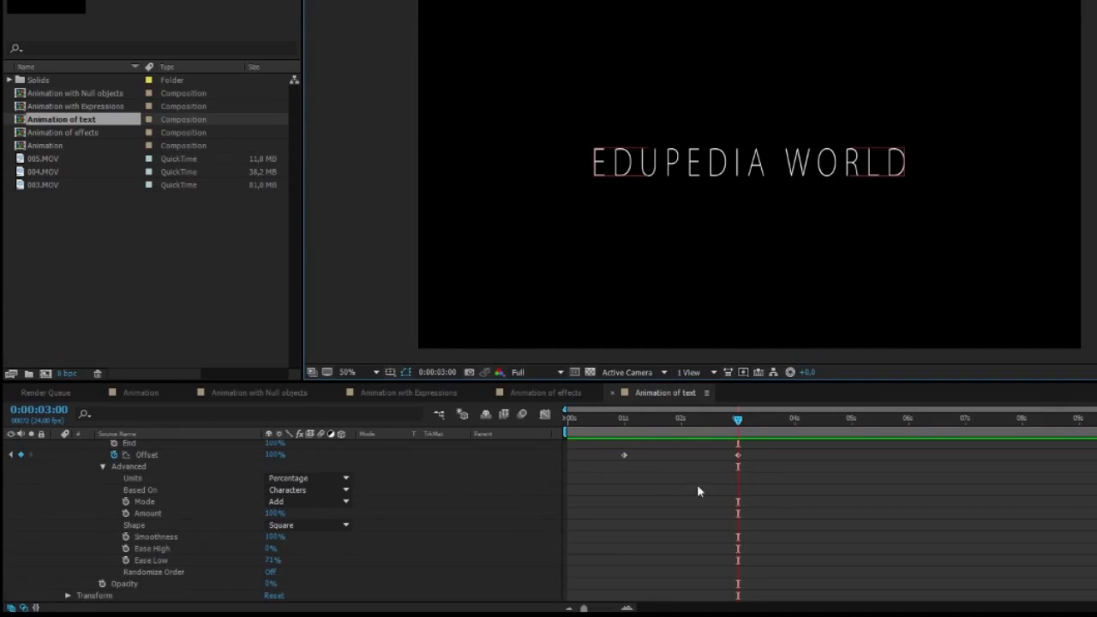
drag(741, 422, 741, 446)
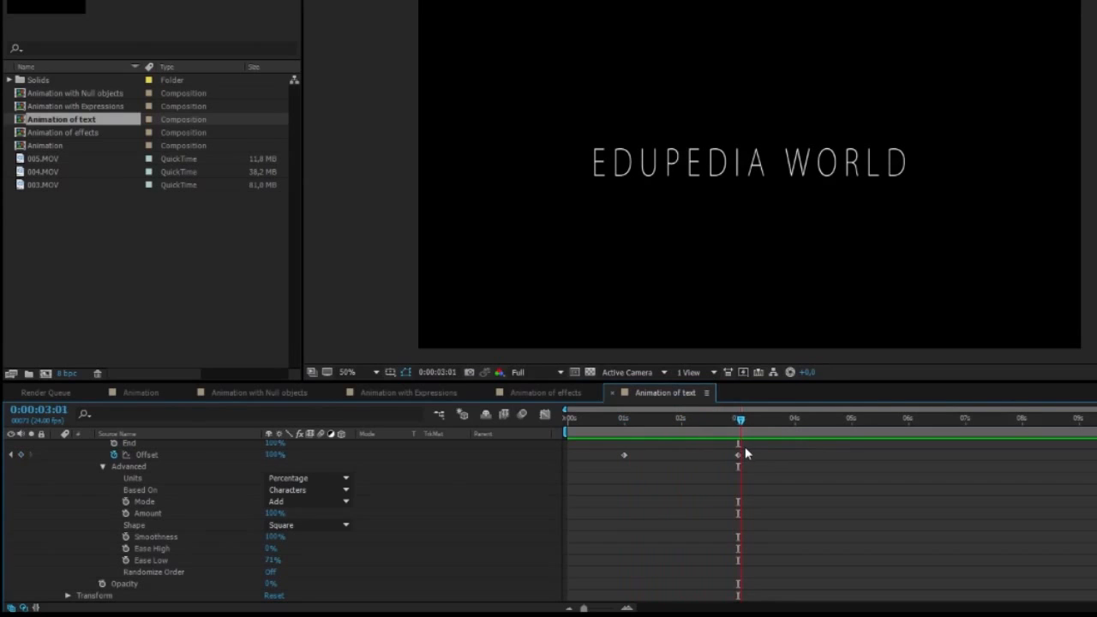
drag(737, 423, 683, 430)
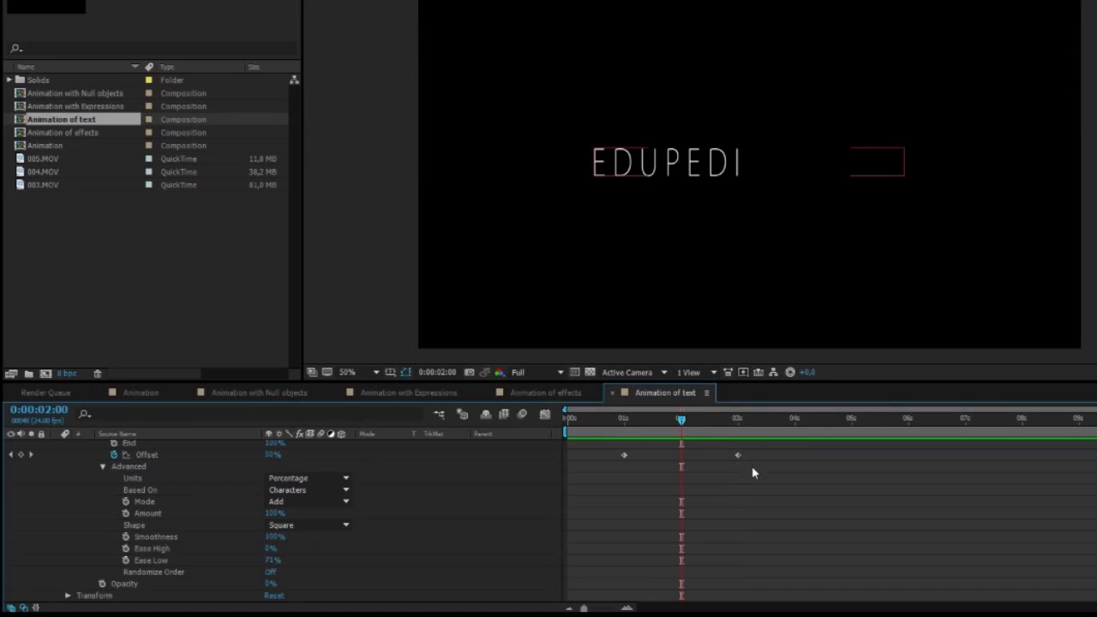
drag(761, 422, 796, 420)
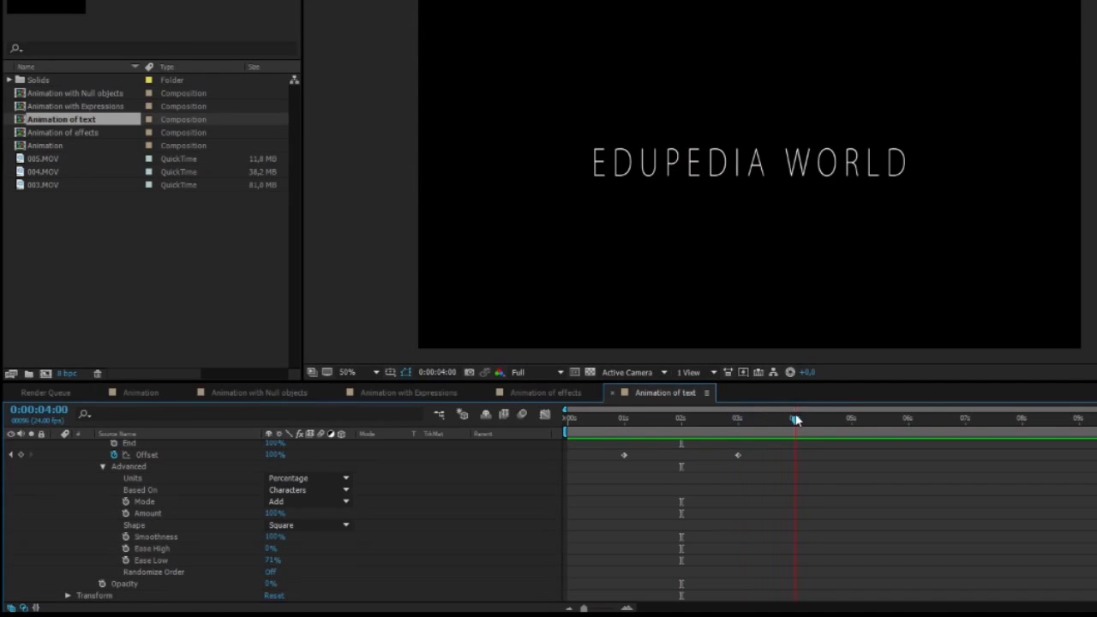
click(824, 421)
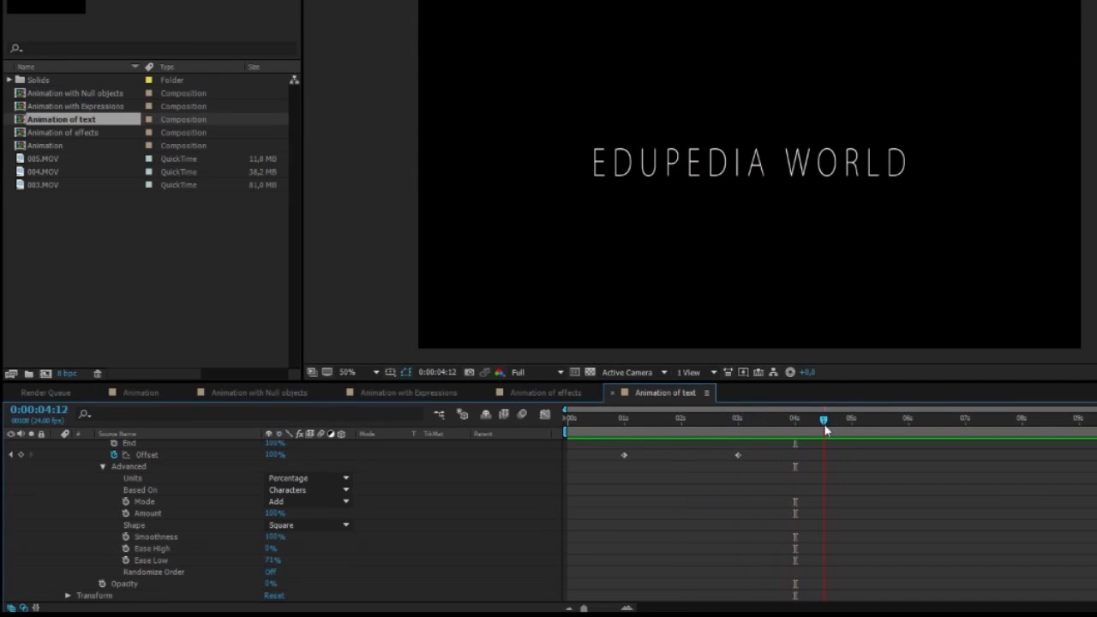